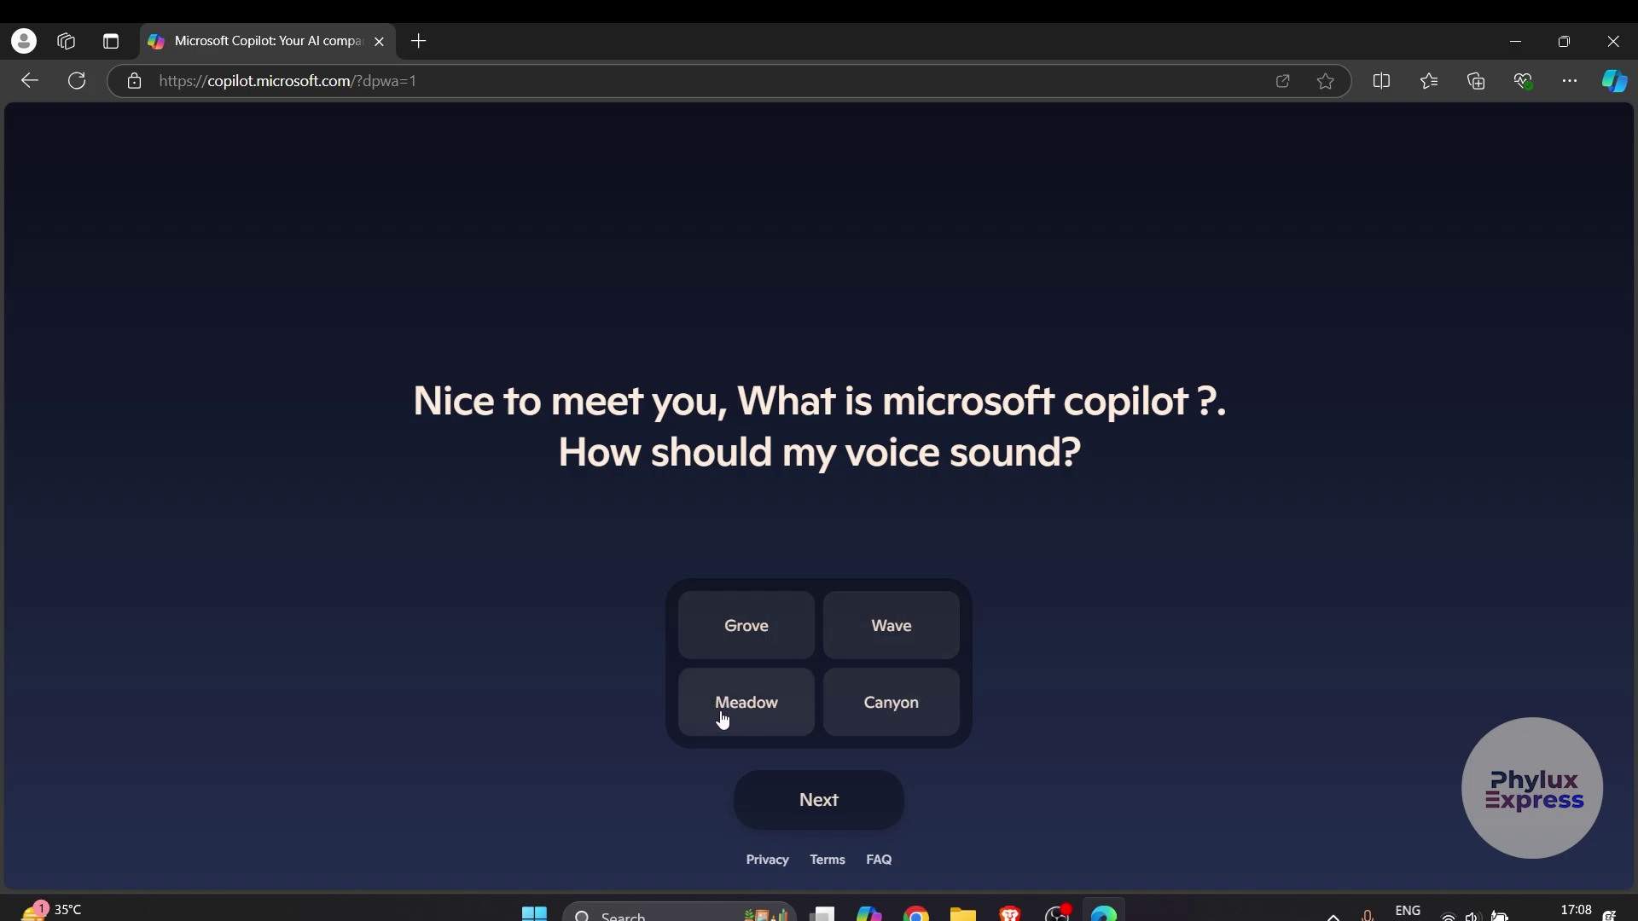
Step: Choose the Wave voice for Copilot and finish the voice setup
{"action": "left_click", "coordinate": [877, 636]}
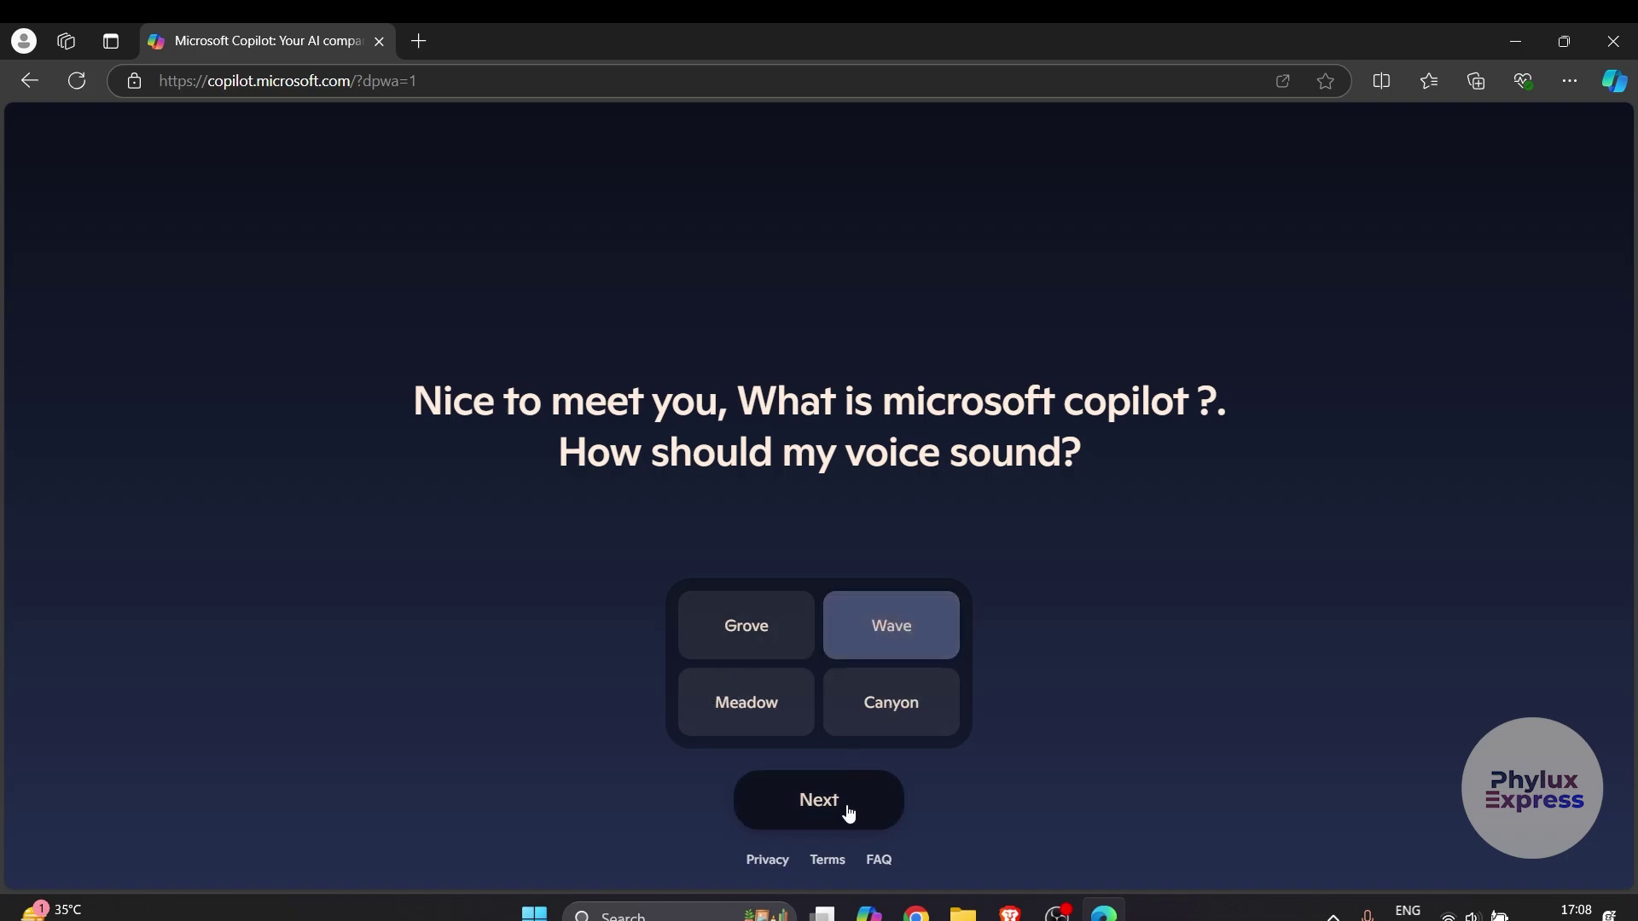
{"action": "left_click", "coordinate": [847, 807]}
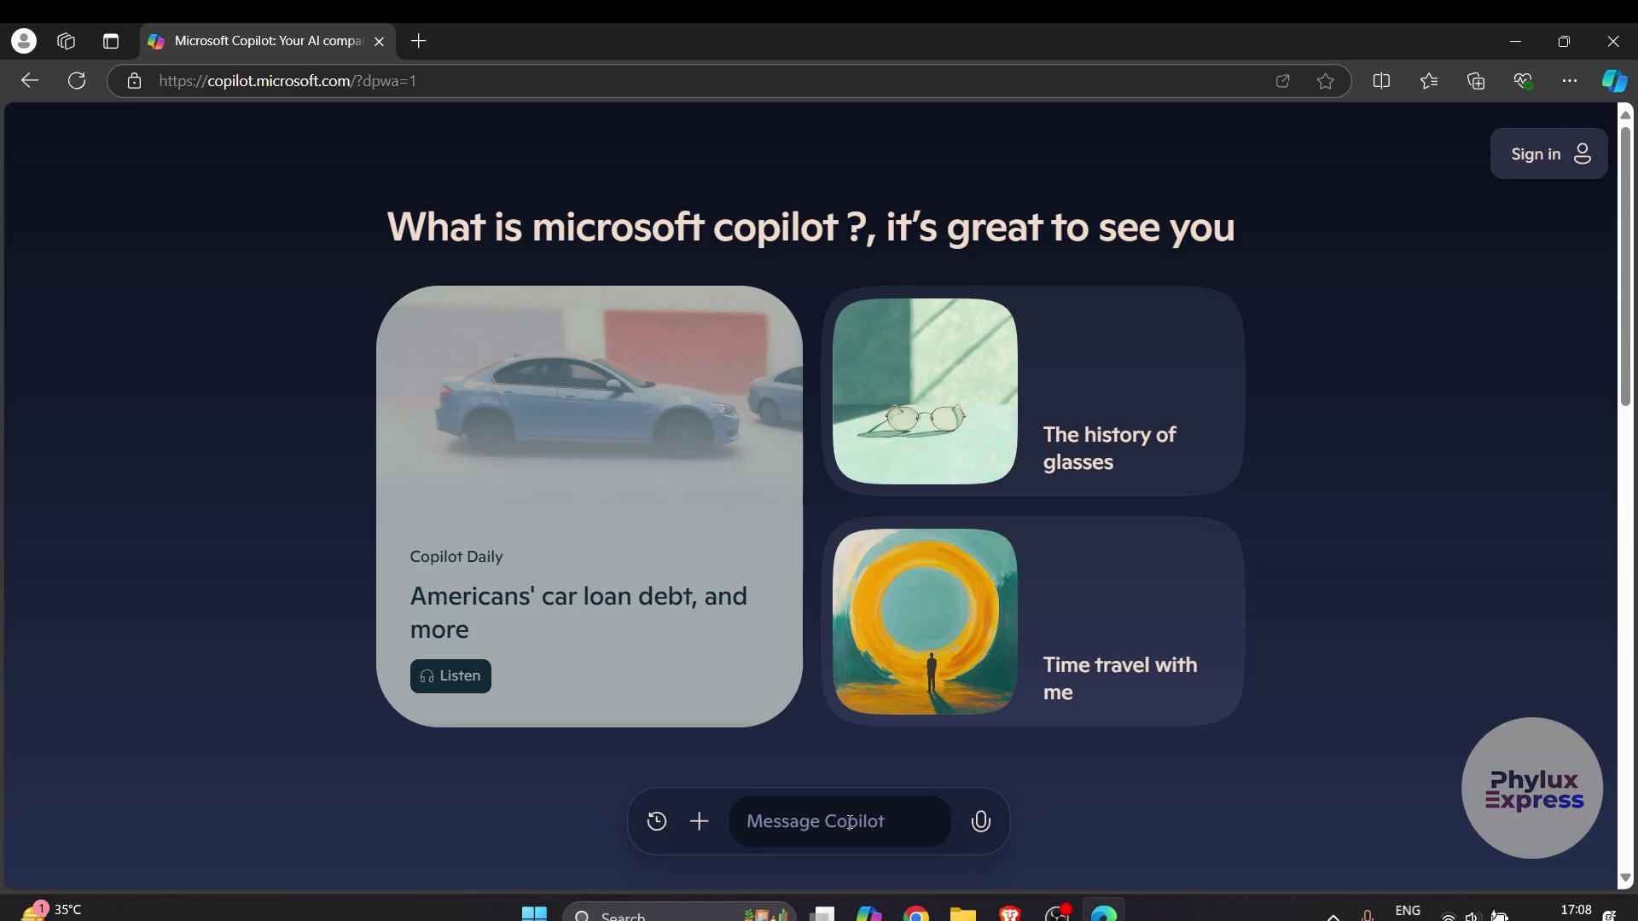
Step: Ask Copilot "what is microsoft copilot ?" and read through its reply
{"action": "type", "text": "what is microsoft copilot ?"}
{"action": "key", "text": "Return"}
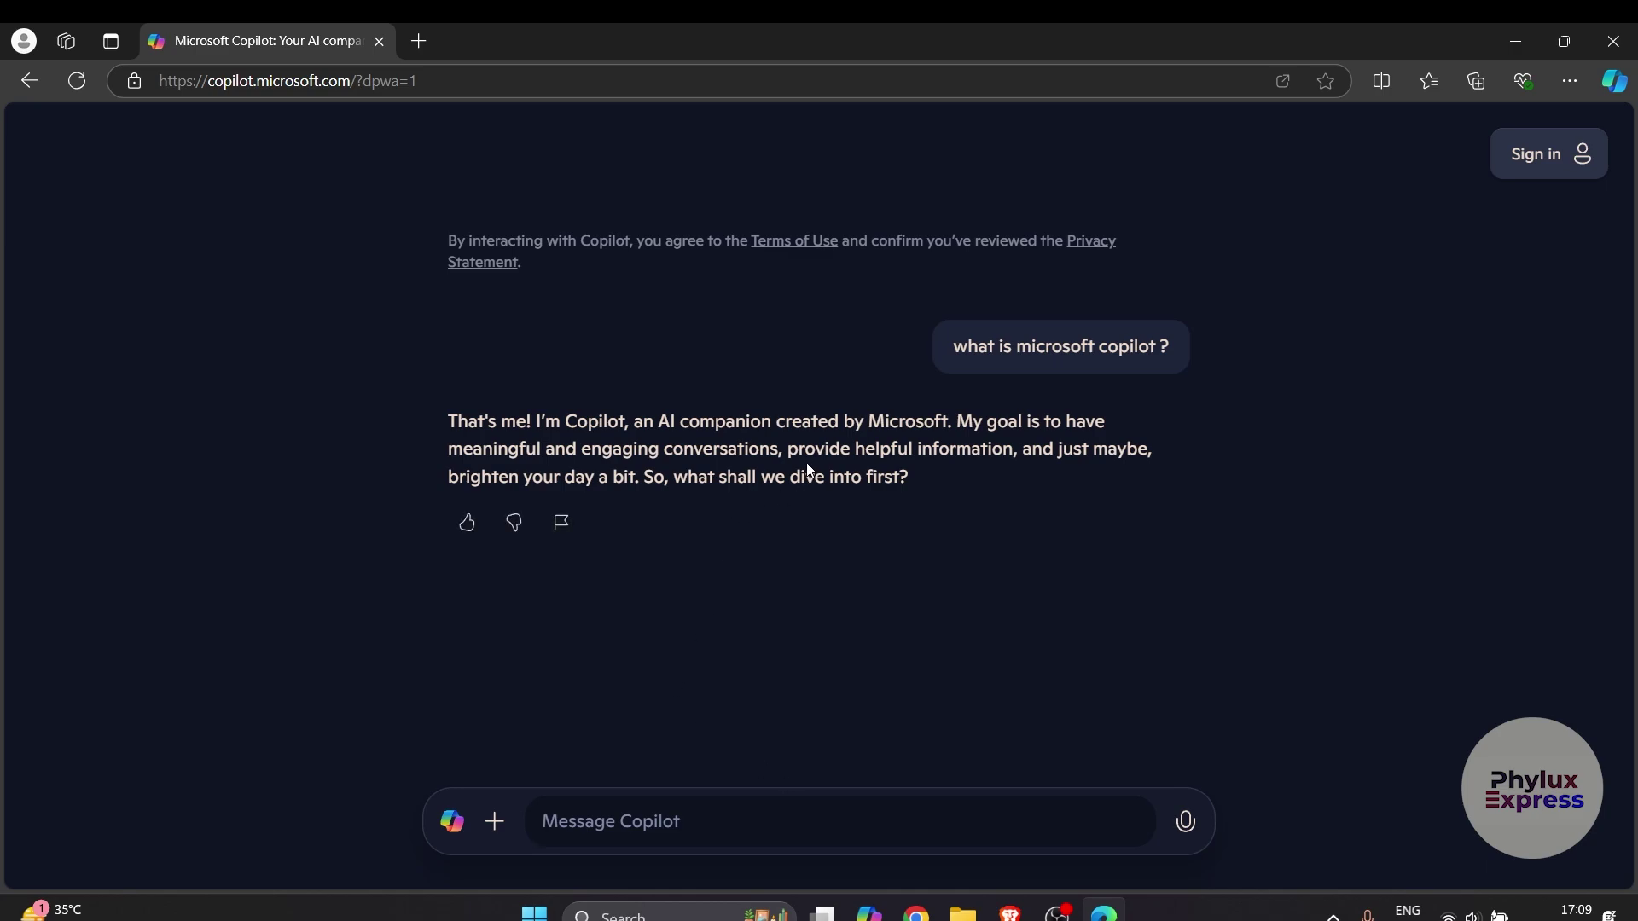
{"action": "left_click_drag", "start_coordinate": [808, 469], "coordinate": [754, 501]}
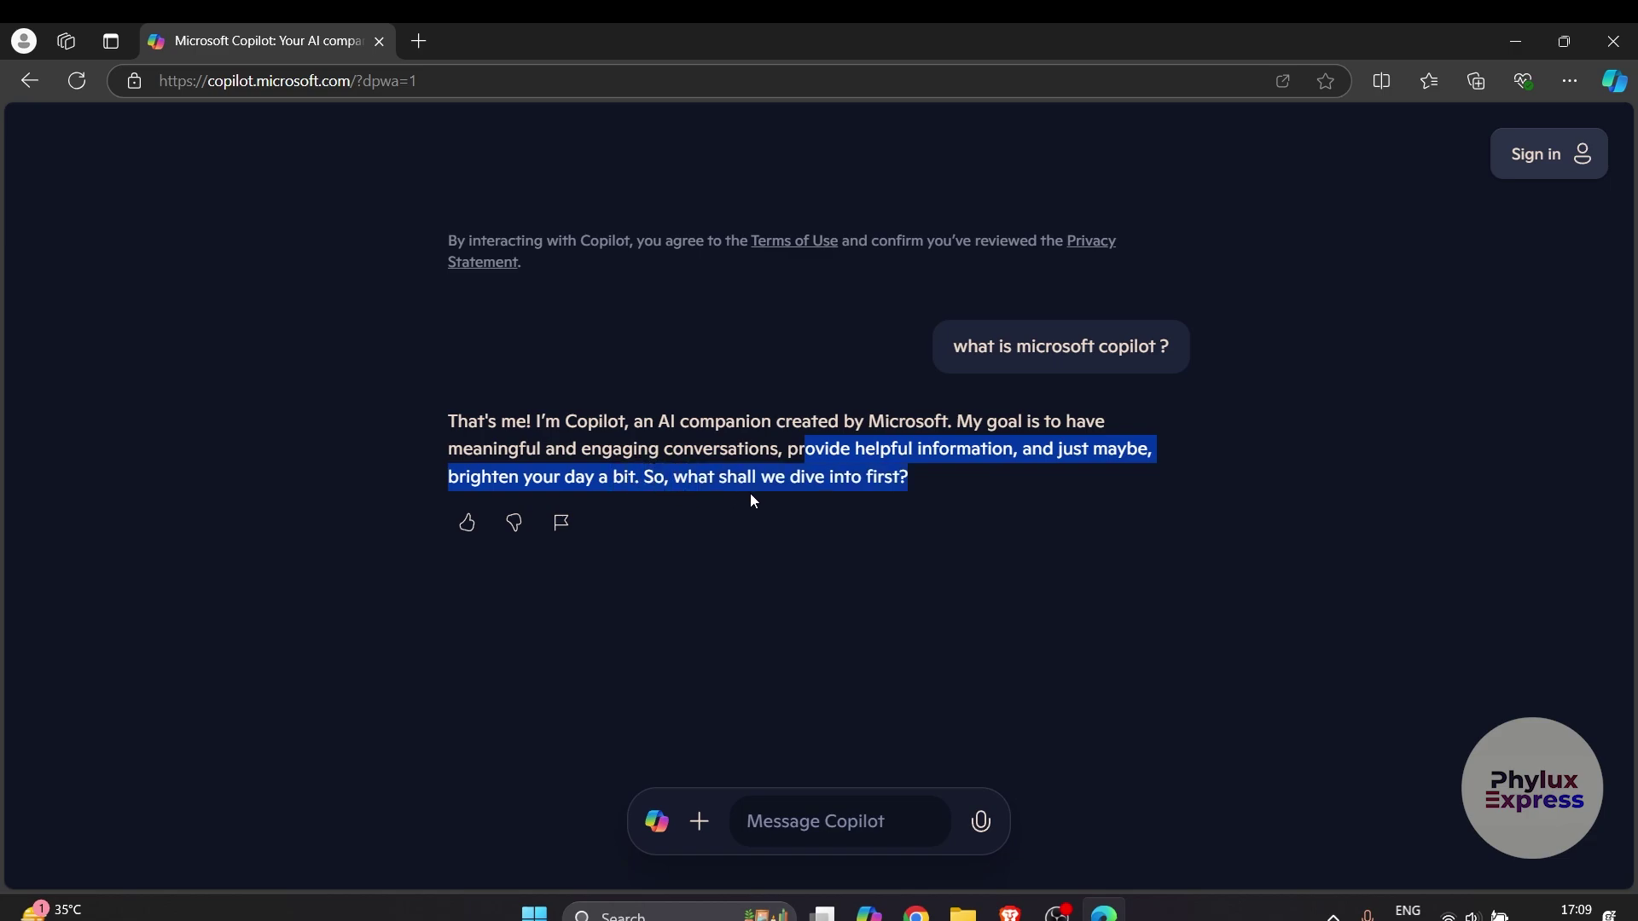
{"action": "left_click_drag", "start_coordinate": [872, 498], "coordinate": [935, 500]}
{"action": "left_click", "coordinate": [935, 500]}
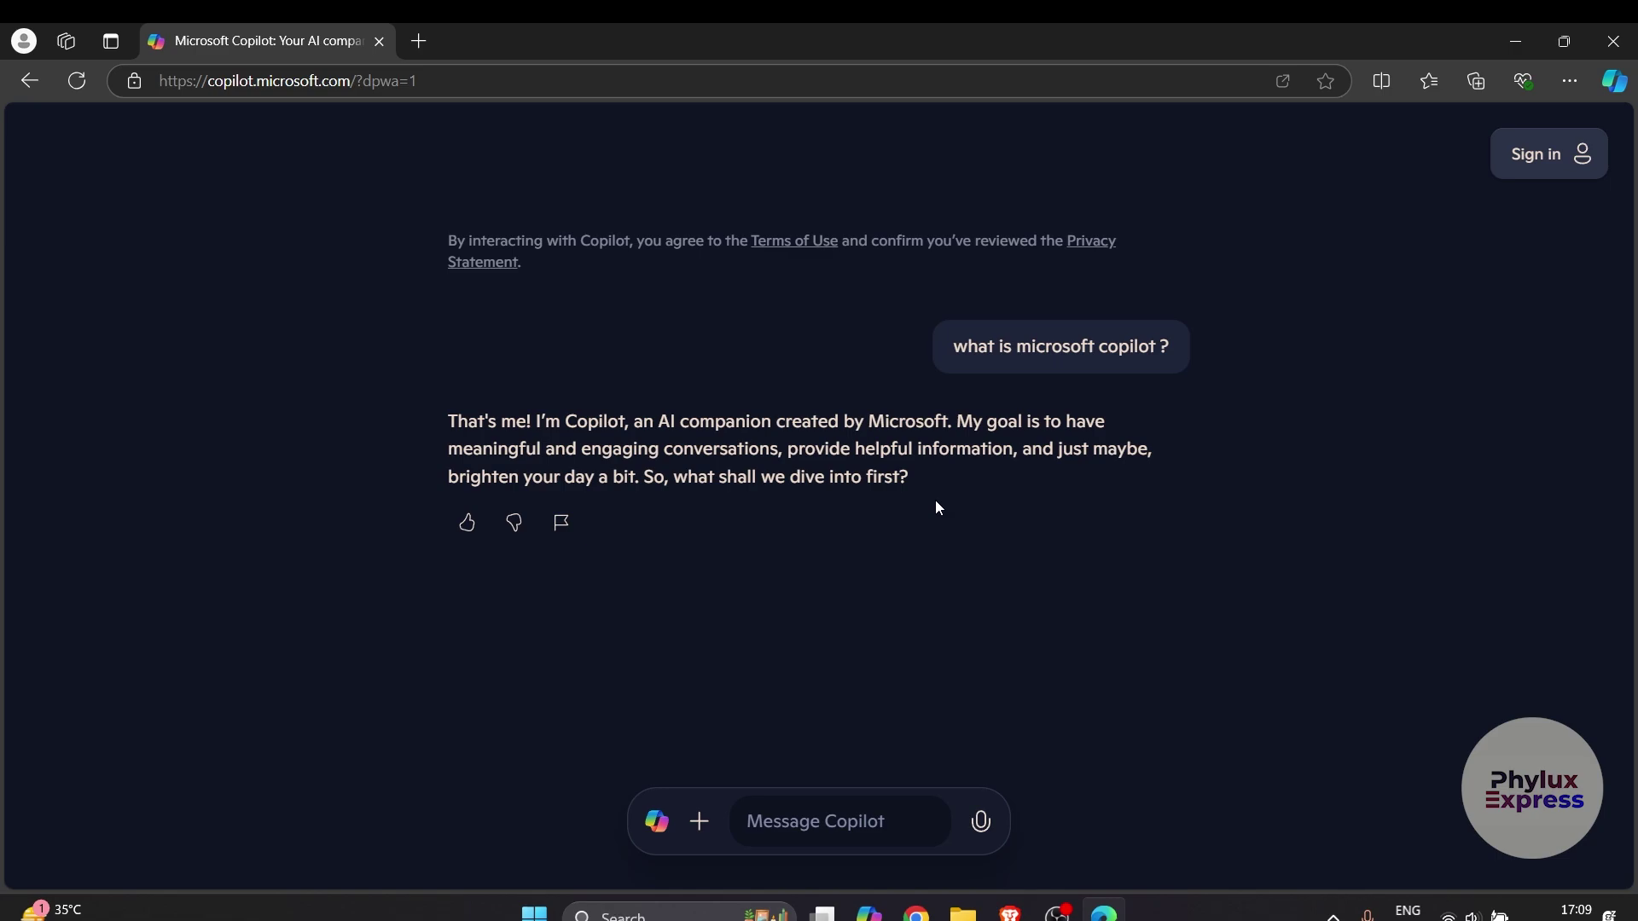
Step: Ask Copilot "What are 5 interesting ways to use Copilot?" in the same conversation
{"action": "left_click", "coordinate": [872, 818]}
{"action": "type", "text": "What are 5 interesting ways to use Copilo"}
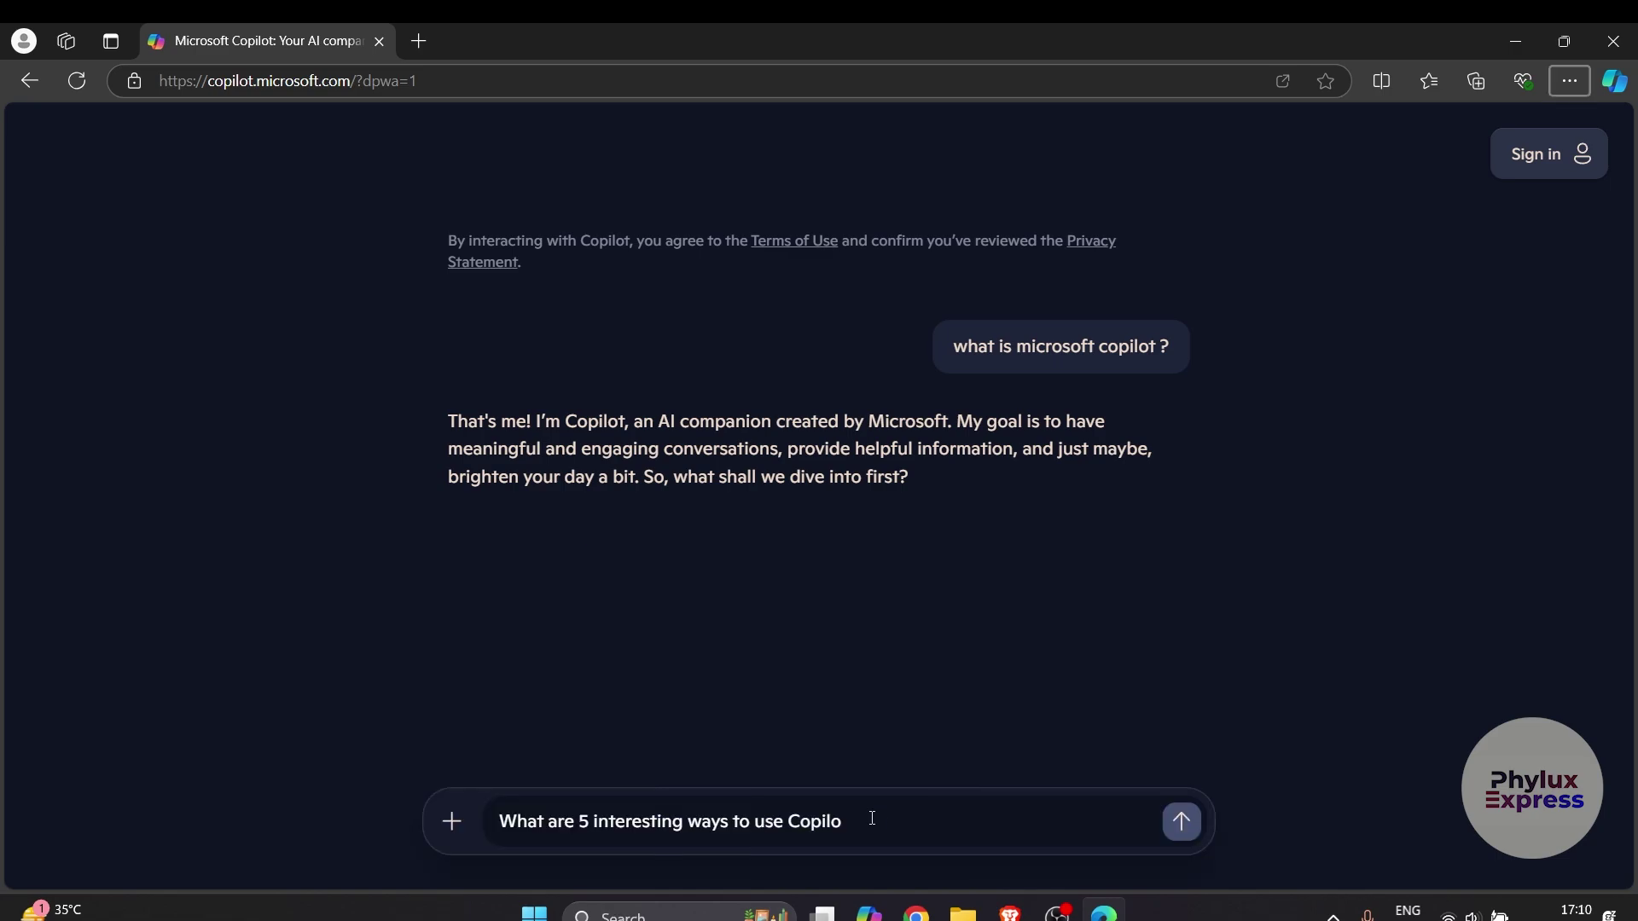
{"action": "type", "text": "t?"}
{"action": "key", "text": "Return"}
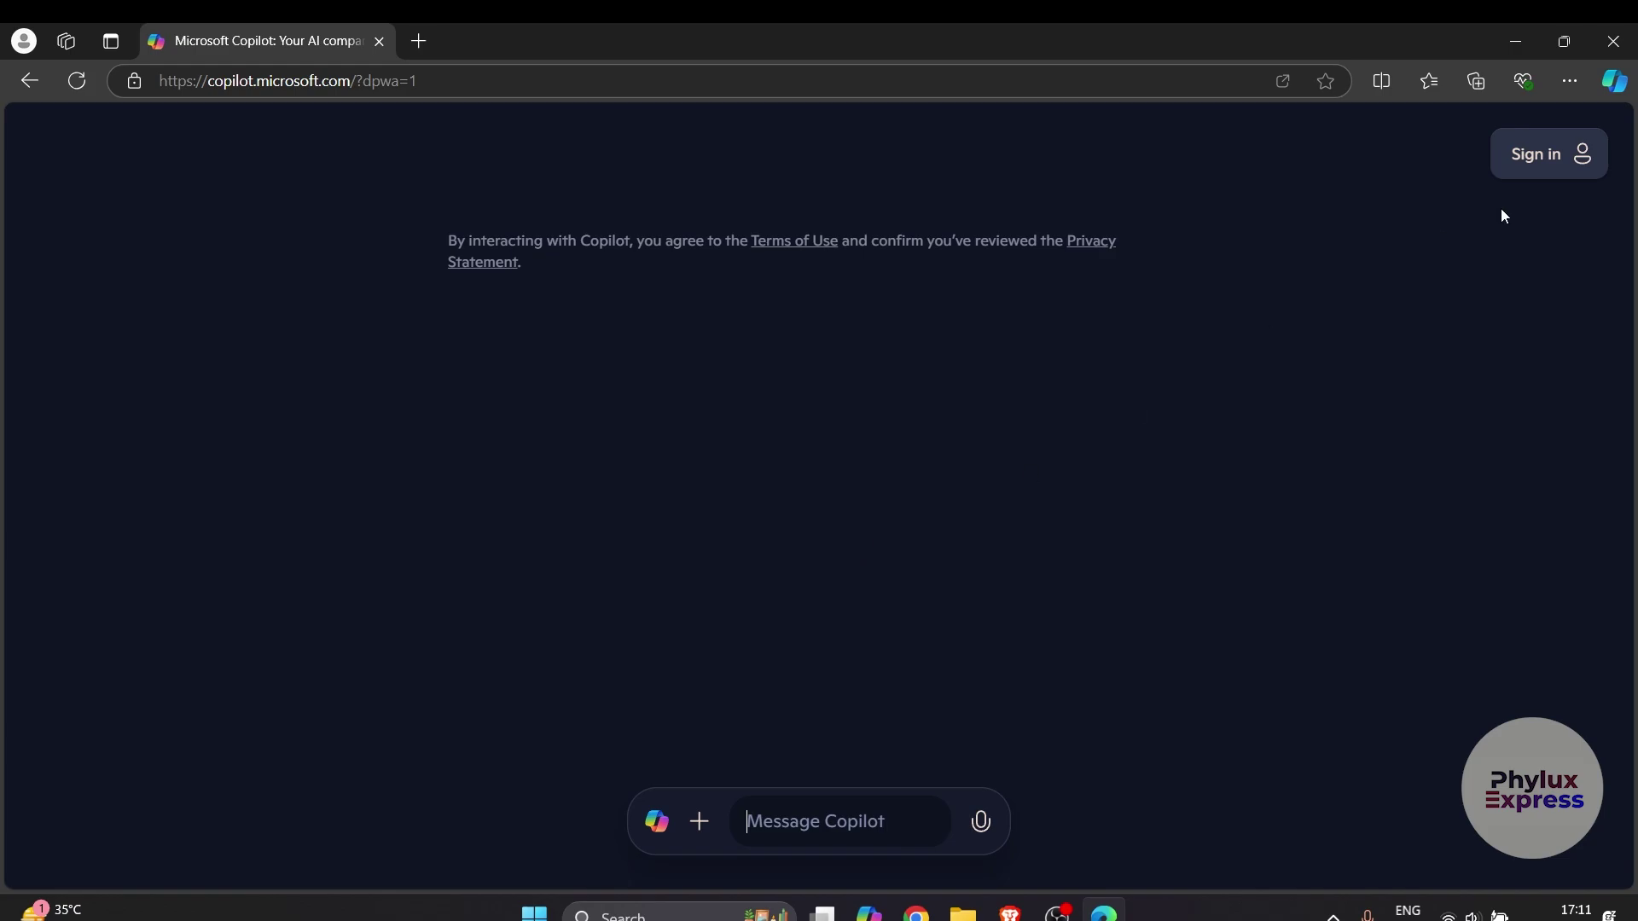
Step: Sign in to Copilot with an account and look over the account's voice, language and theme options
{"action": "left_click", "coordinate": [1538, 164]}
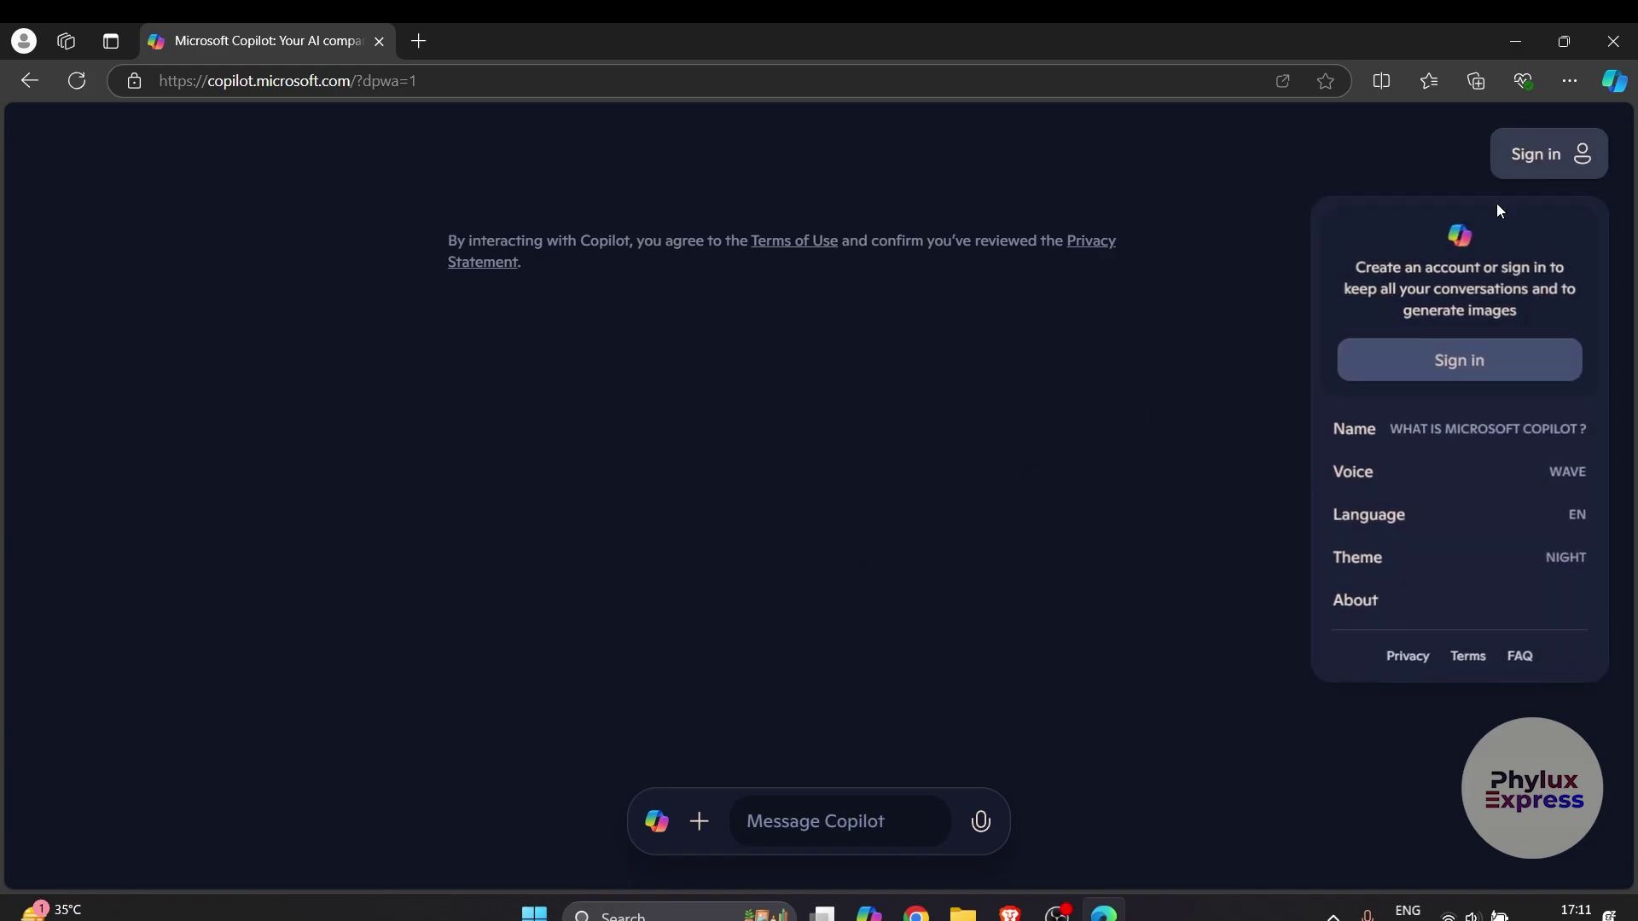
{"action": "left_click", "coordinate": [1399, 359]}
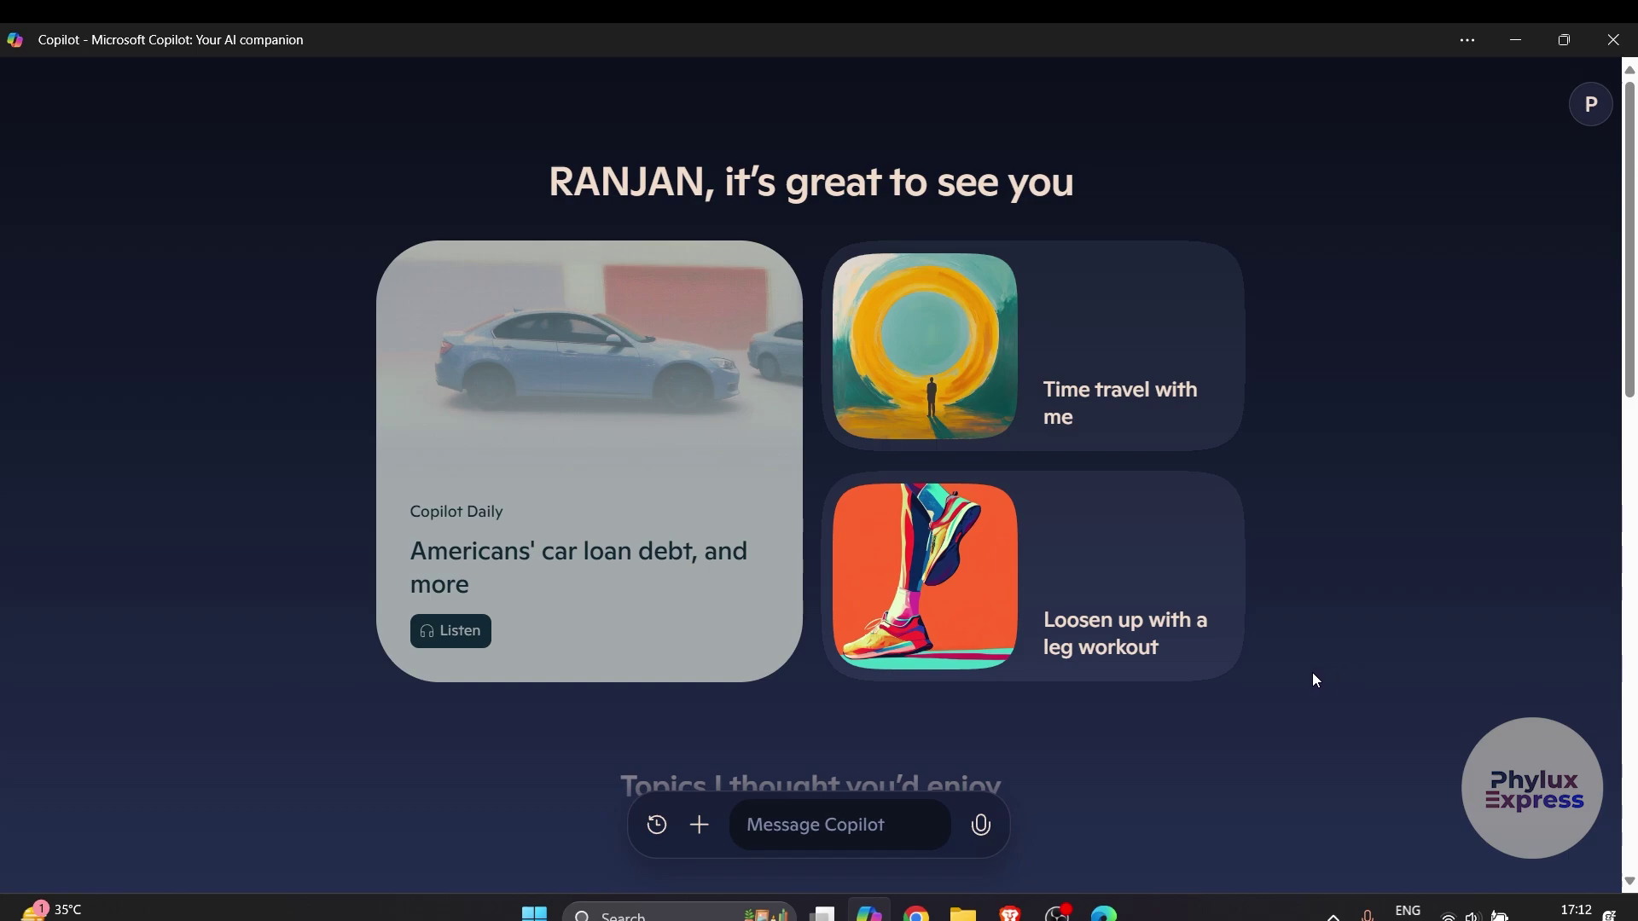
{"action": "left_click", "coordinate": [1589, 104]}
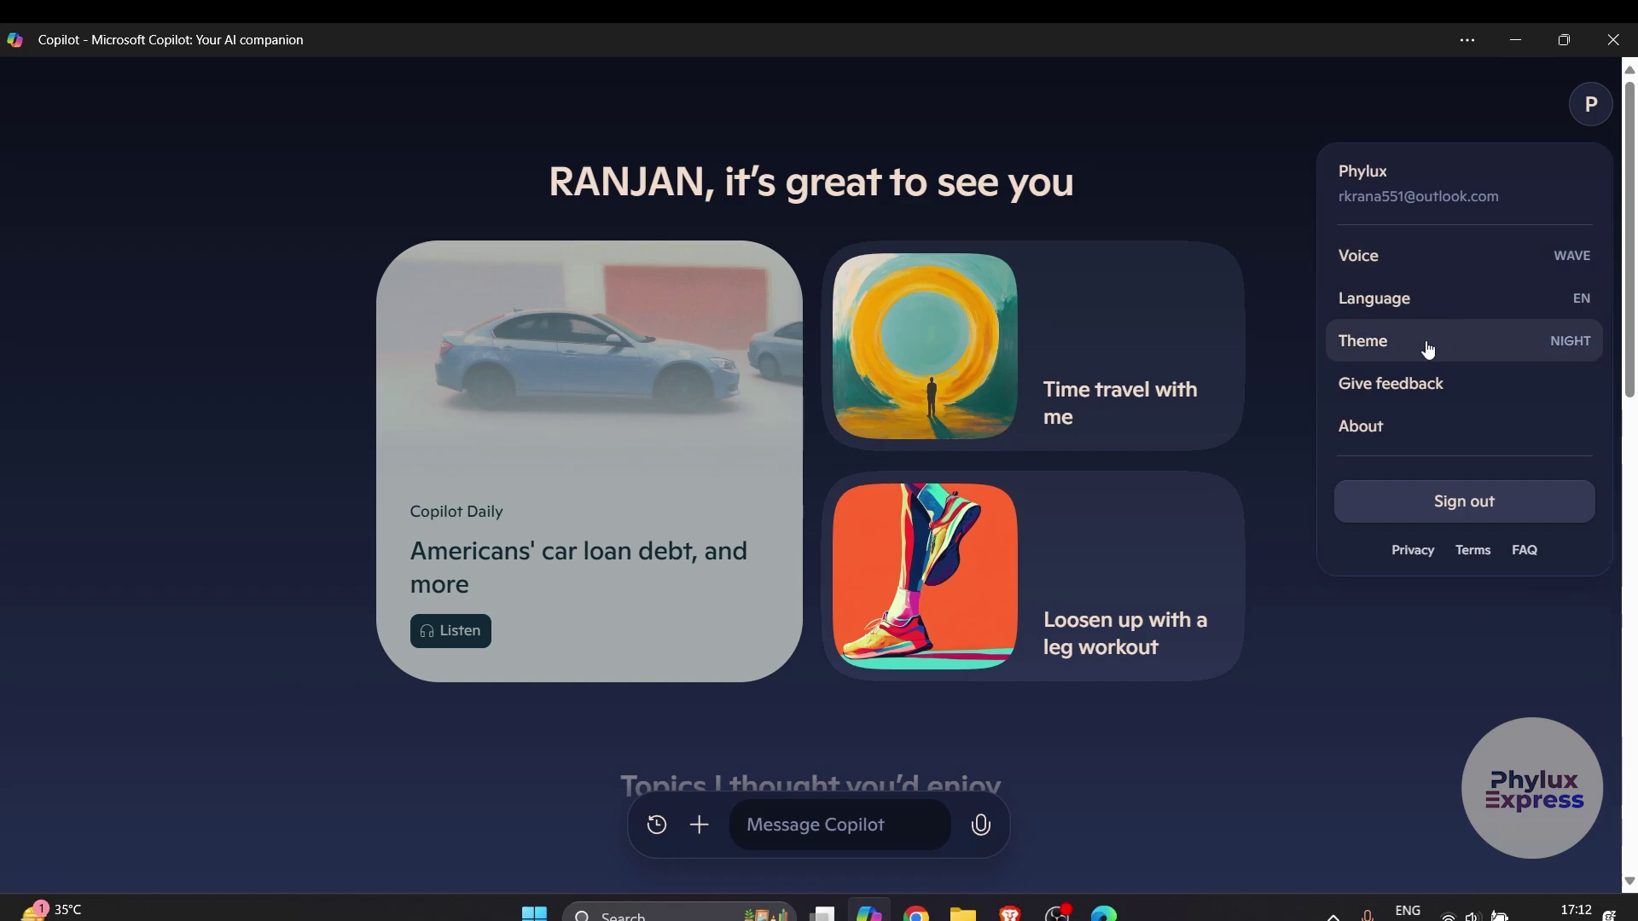
{"action": "left_click", "coordinate": [1410, 836]}
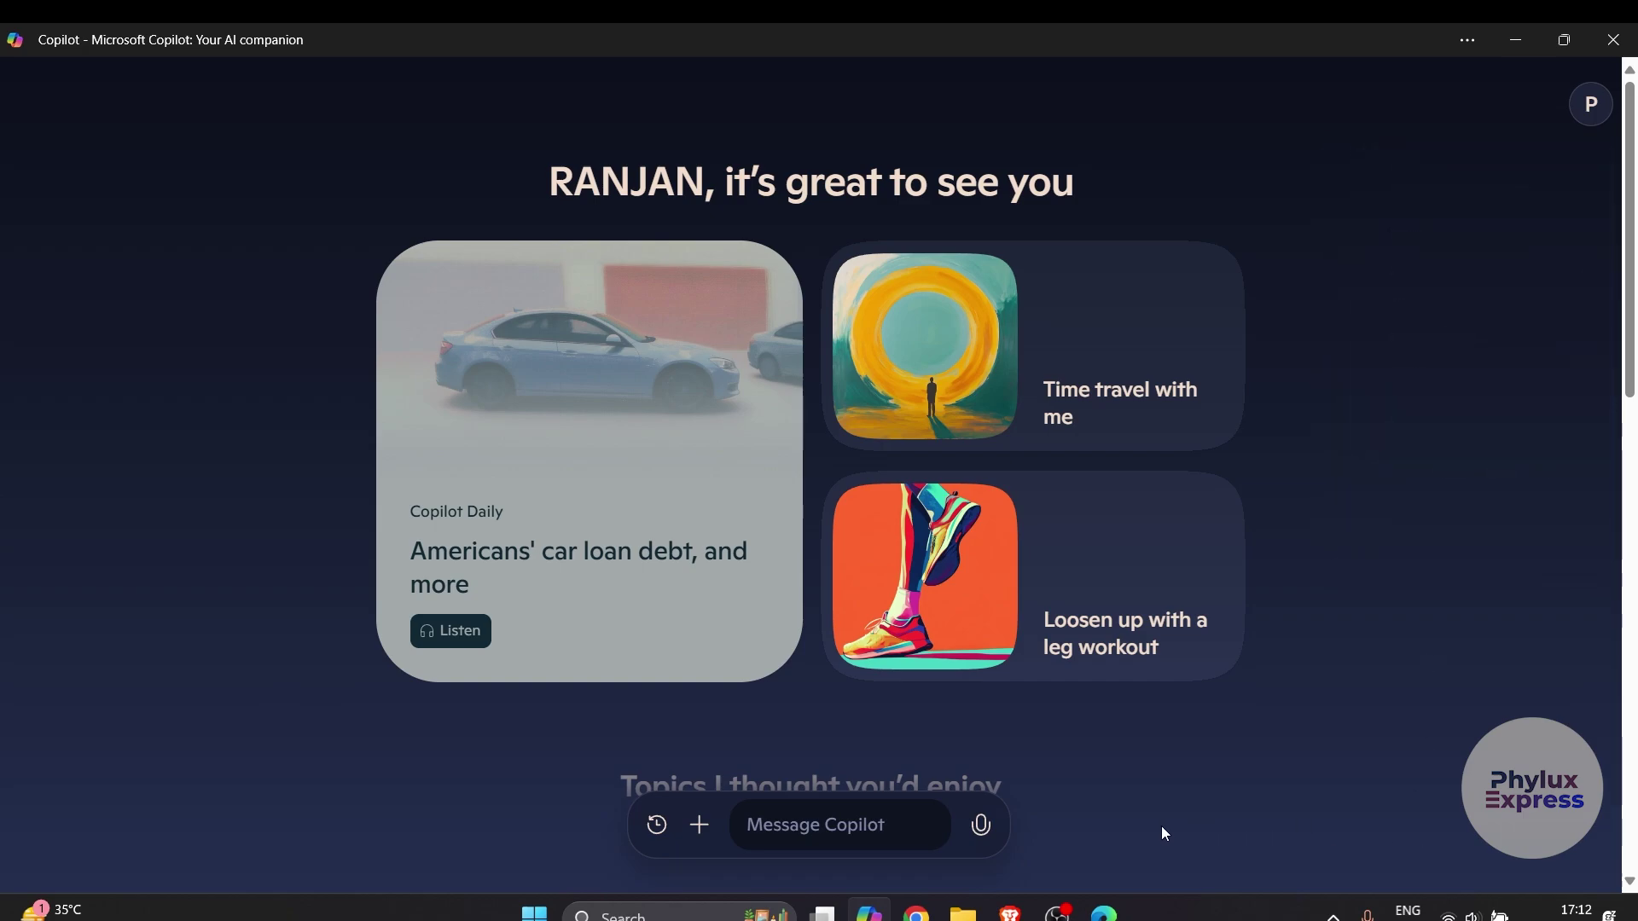
Step: Start a new conversation from the conversation history and view the file chooser for attachments without picking a file
{"action": "left_click", "coordinate": [662, 830]}
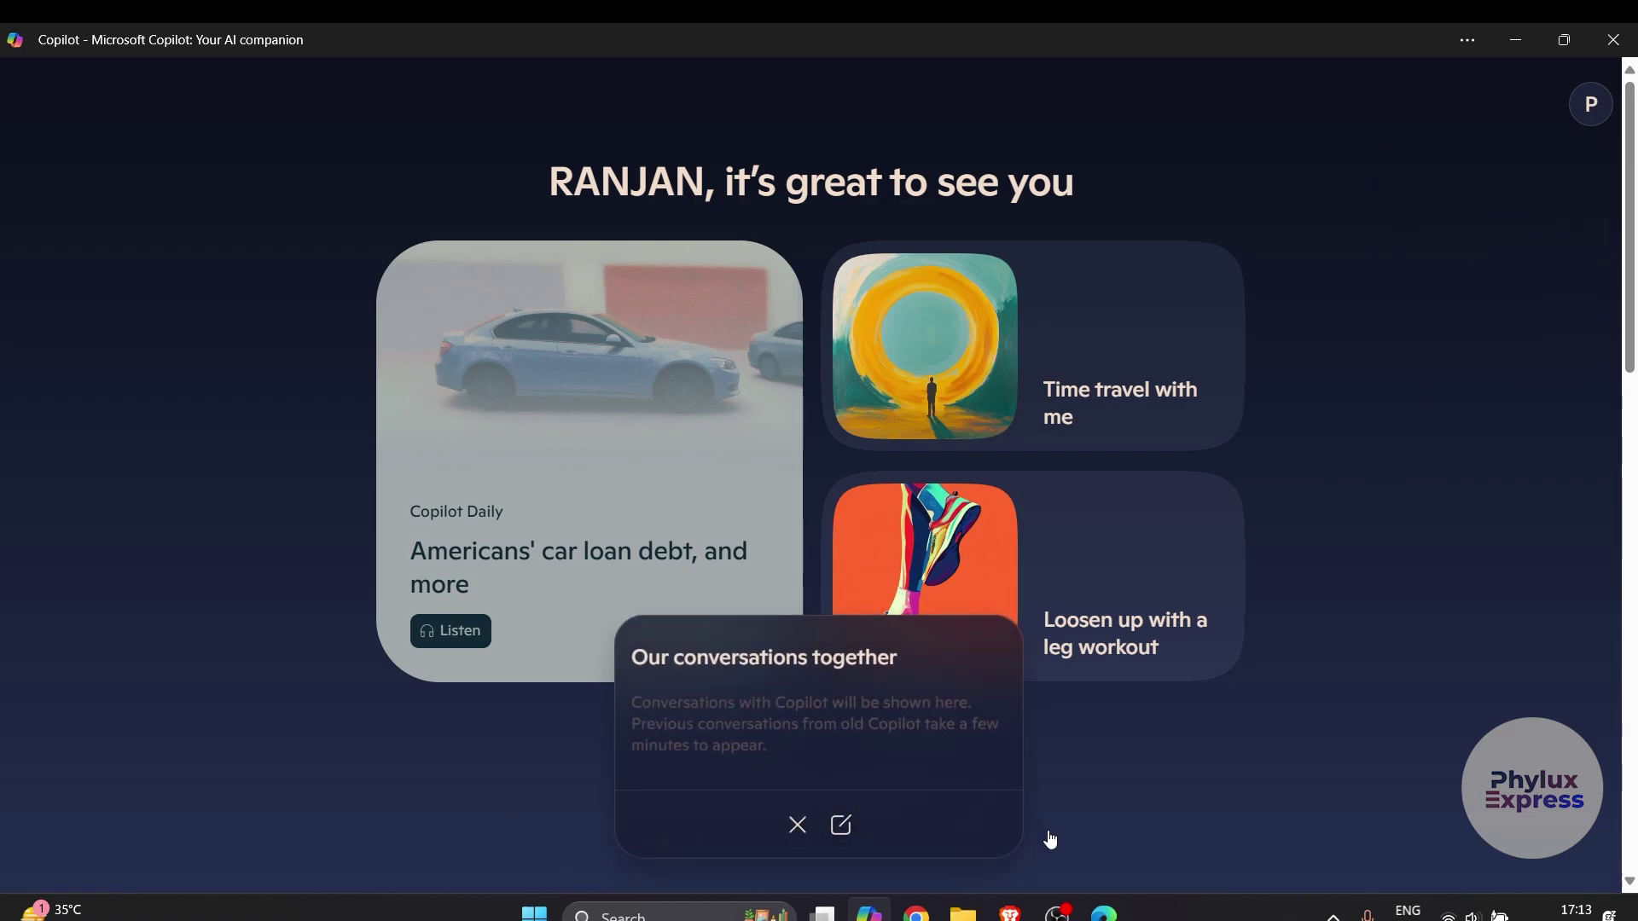
{"action": "left_click", "coordinate": [840, 825]}
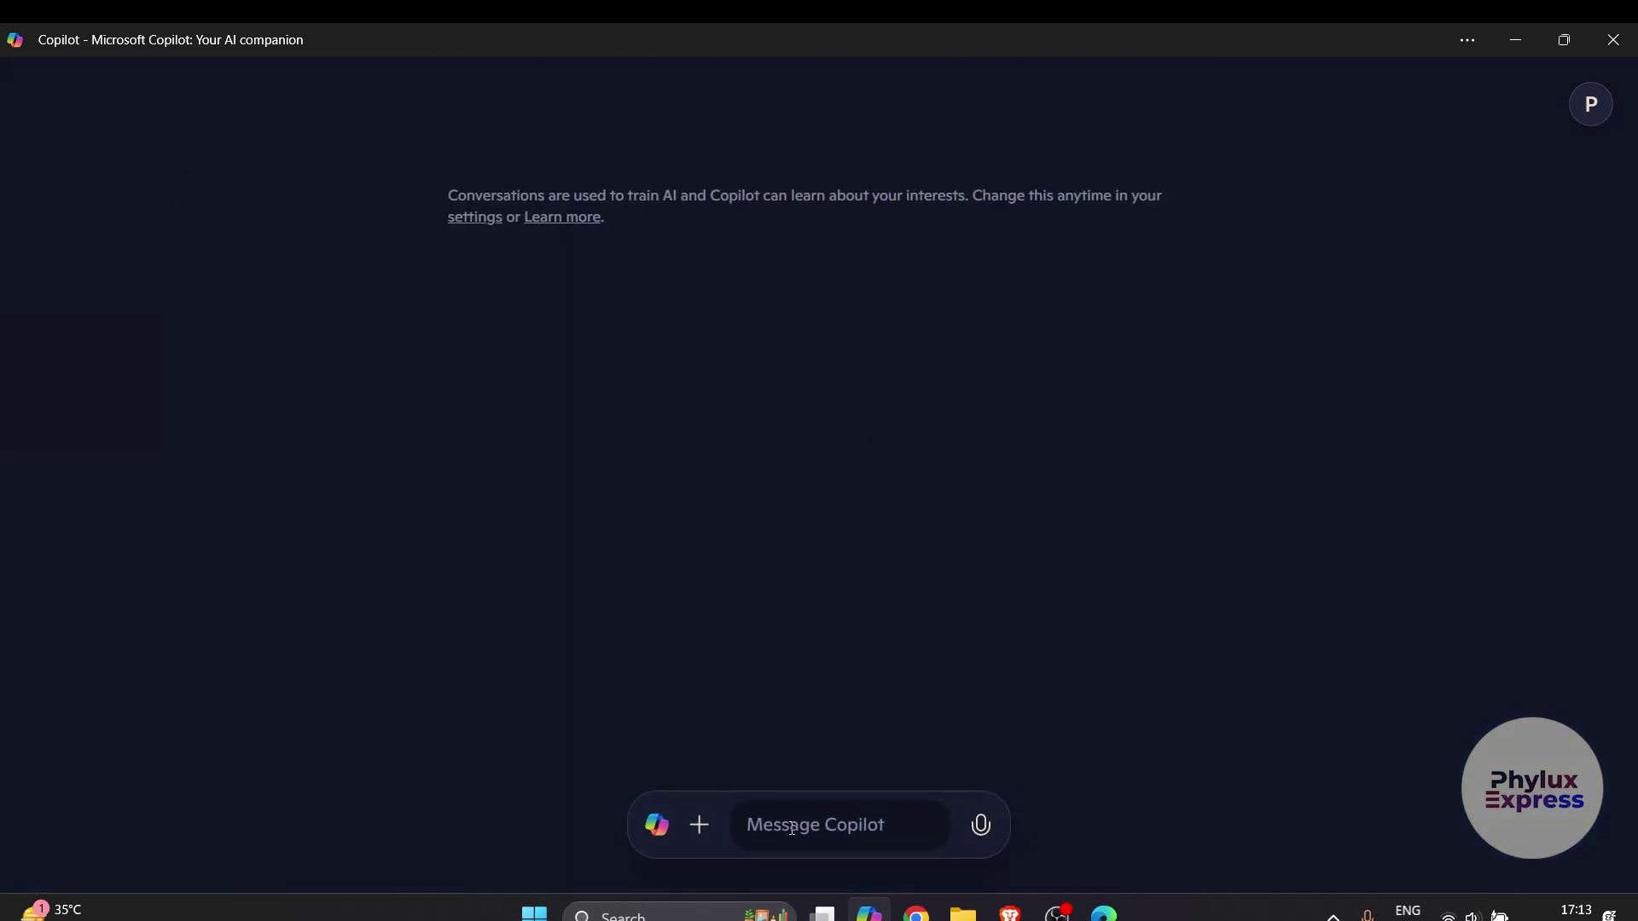
{"action": "left_click", "coordinate": [700, 827]}
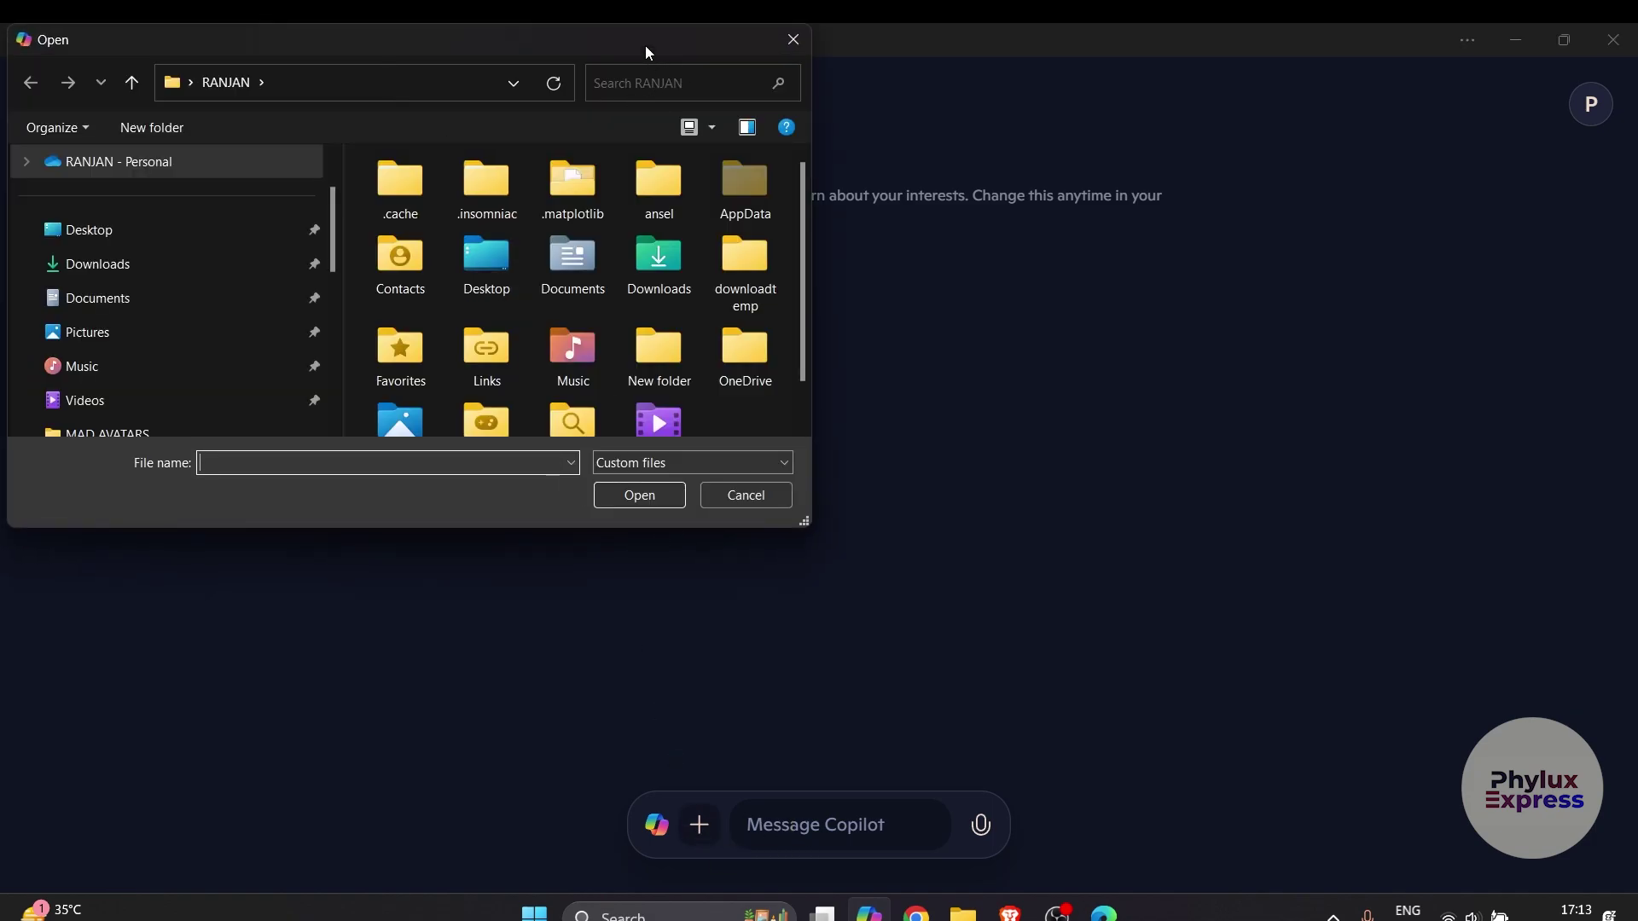
{"action": "left_click_drag", "start_coordinate": [647, 51], "coordinate": [772, 151]}
{"action": "left_click", "coordinate": [918, 139]}
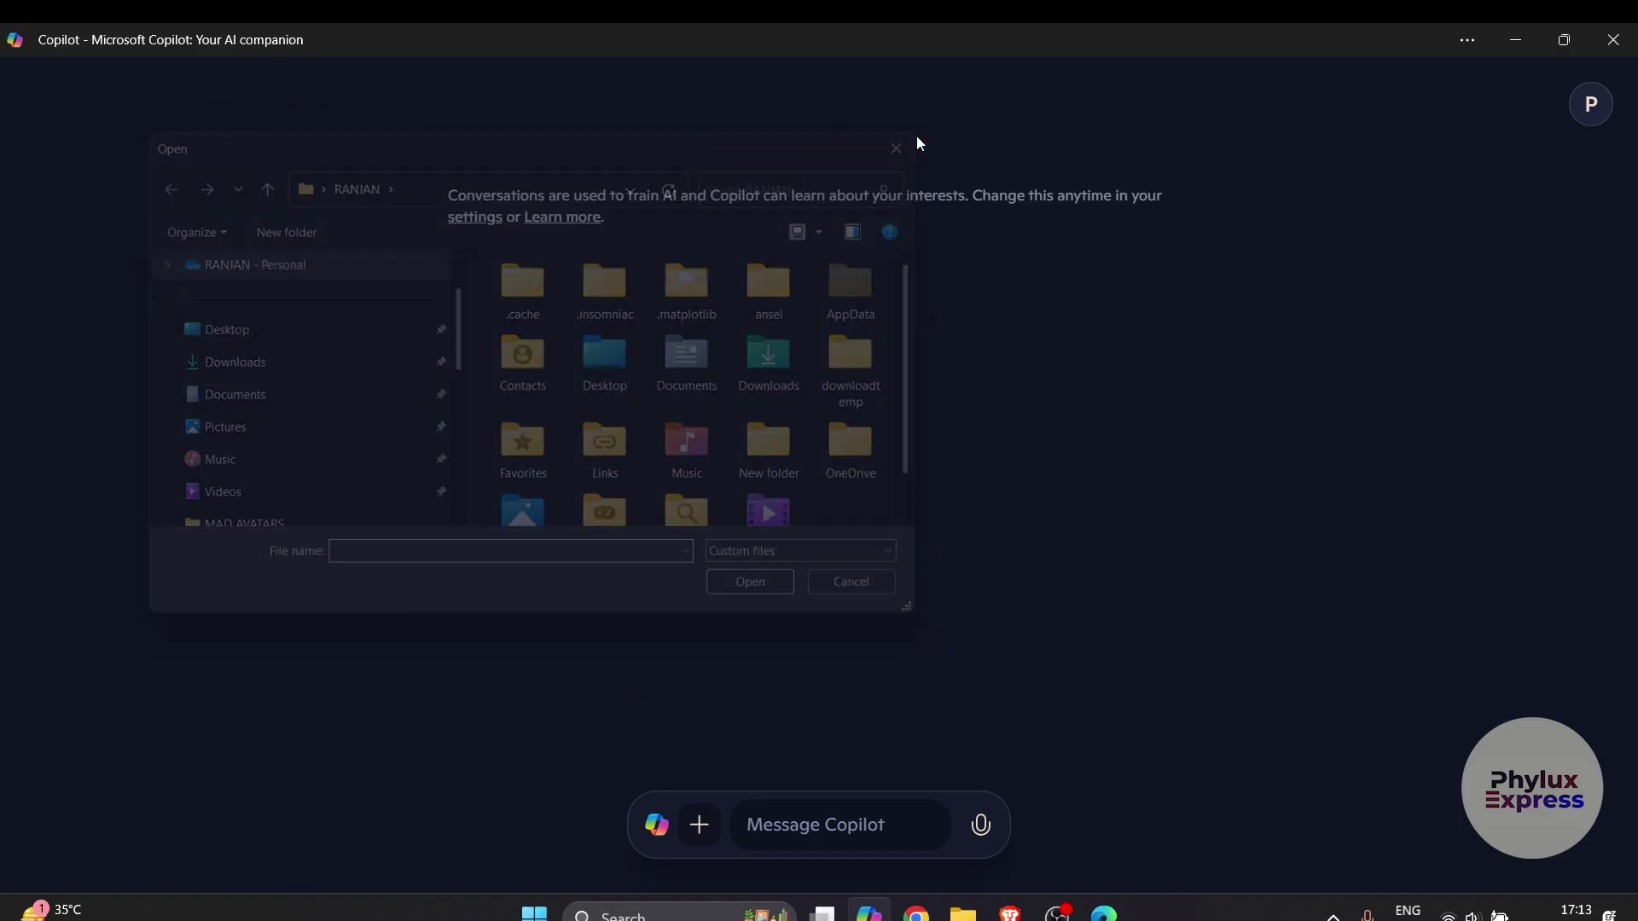
Step: Return to the Copilot home page and look through the suggested topic cards
{"action": "left_click", "coordinate": [659, 832]}
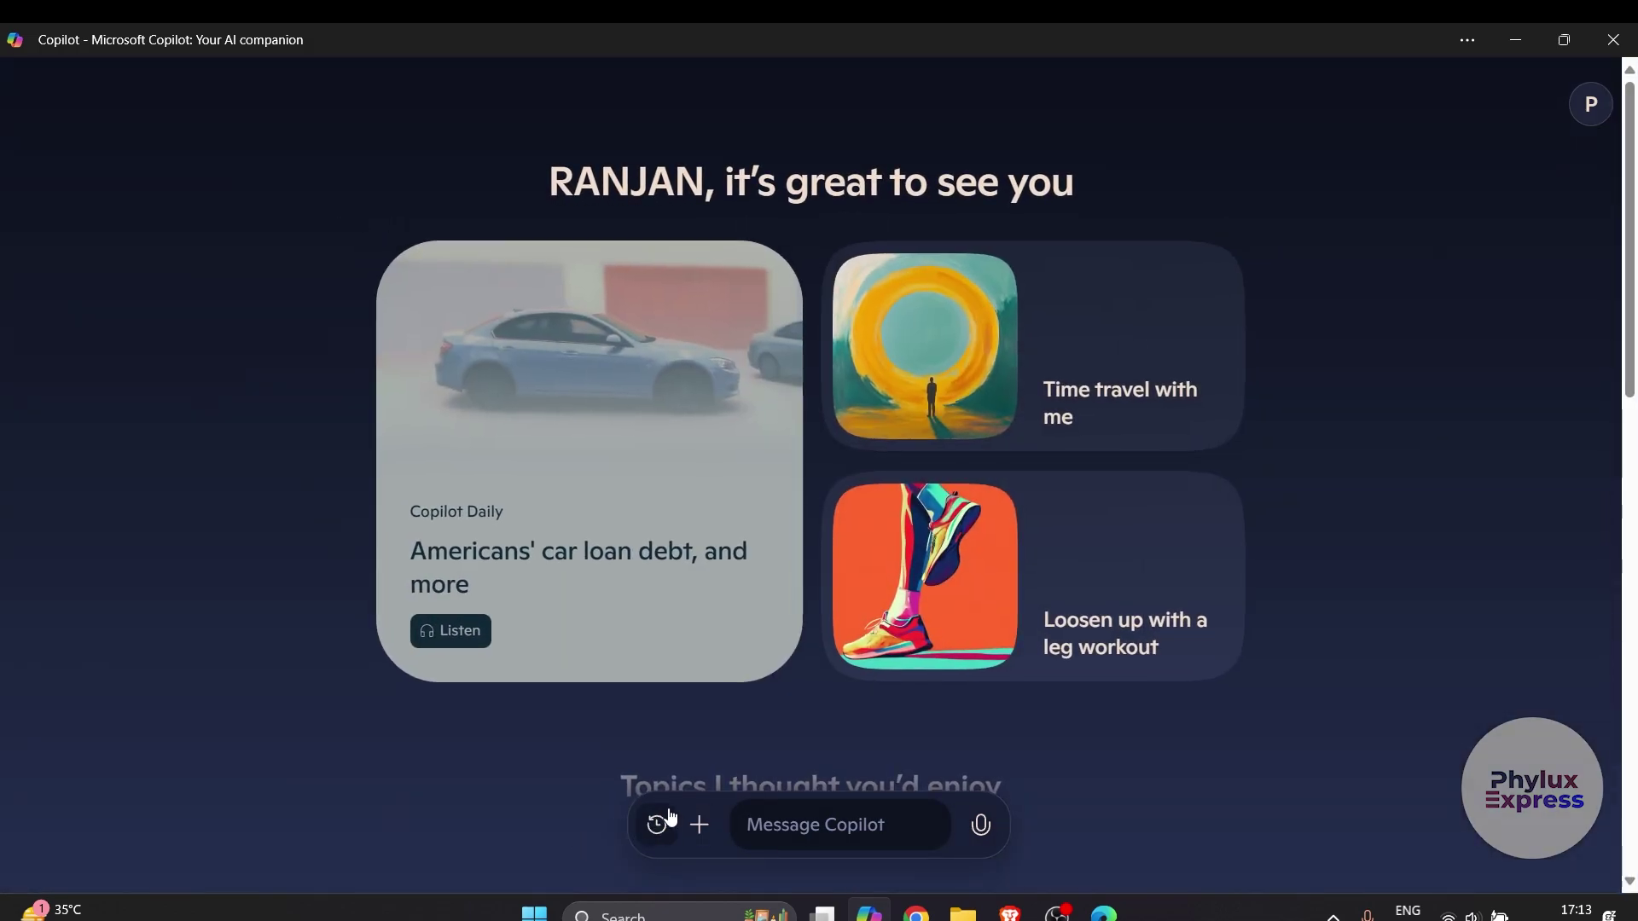
{"action": "scroll", "coordinate": [911, 522], "scroll_direction": "down", "scroll_amount": 3}
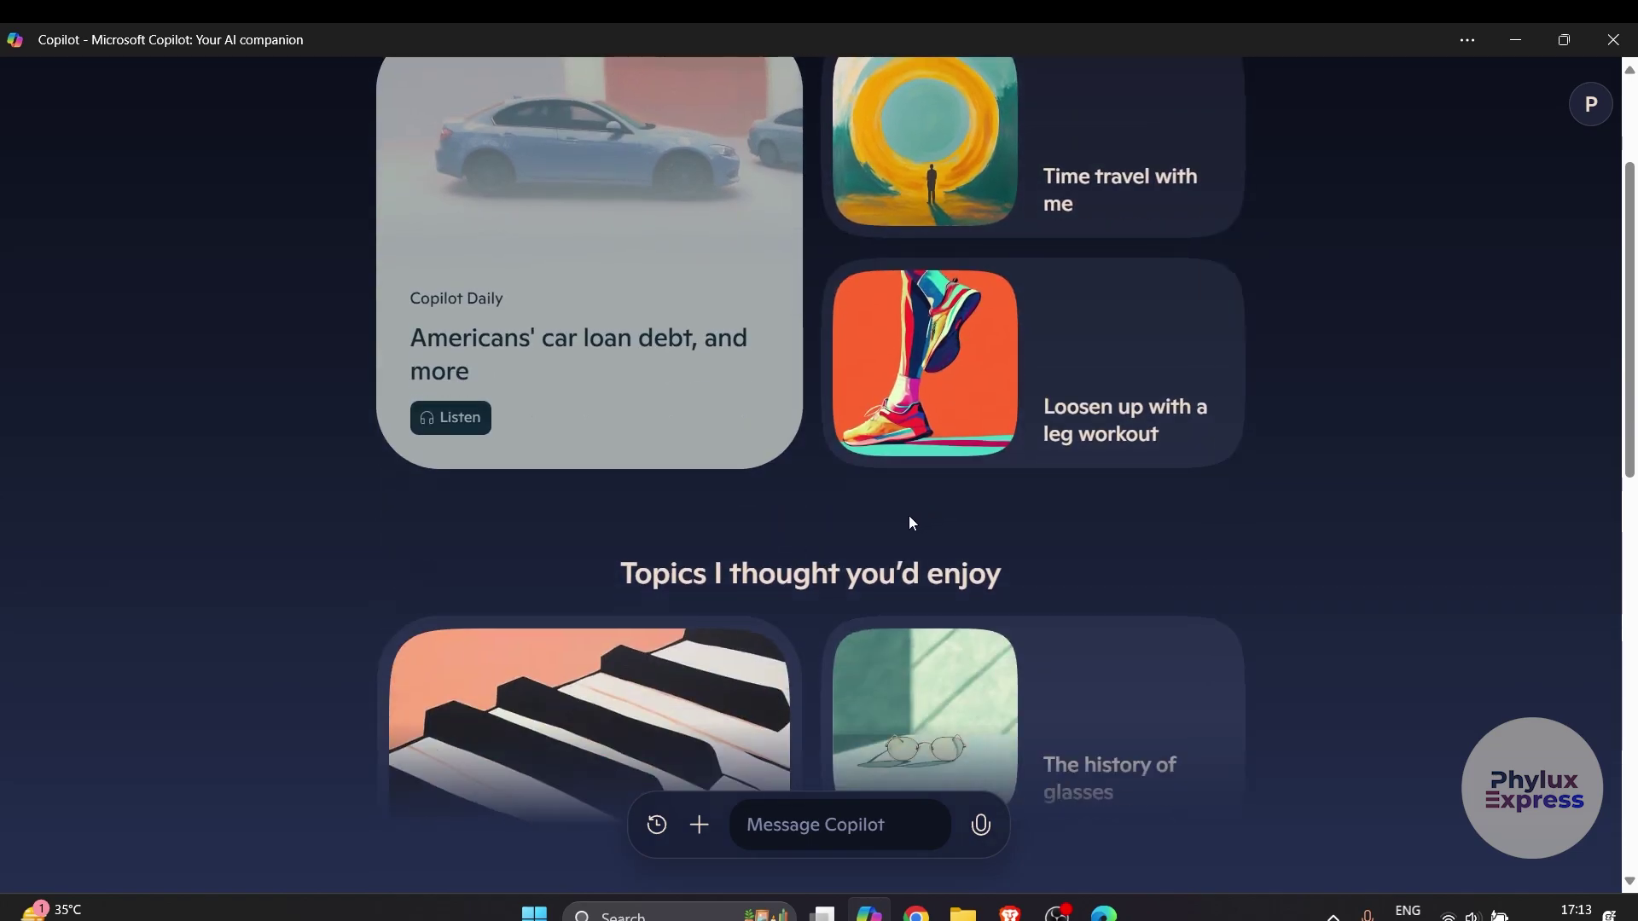
{"action": "scroll", "coordinate": [882, 616], "scroll_direction": "down", "scroll_amount": 3}
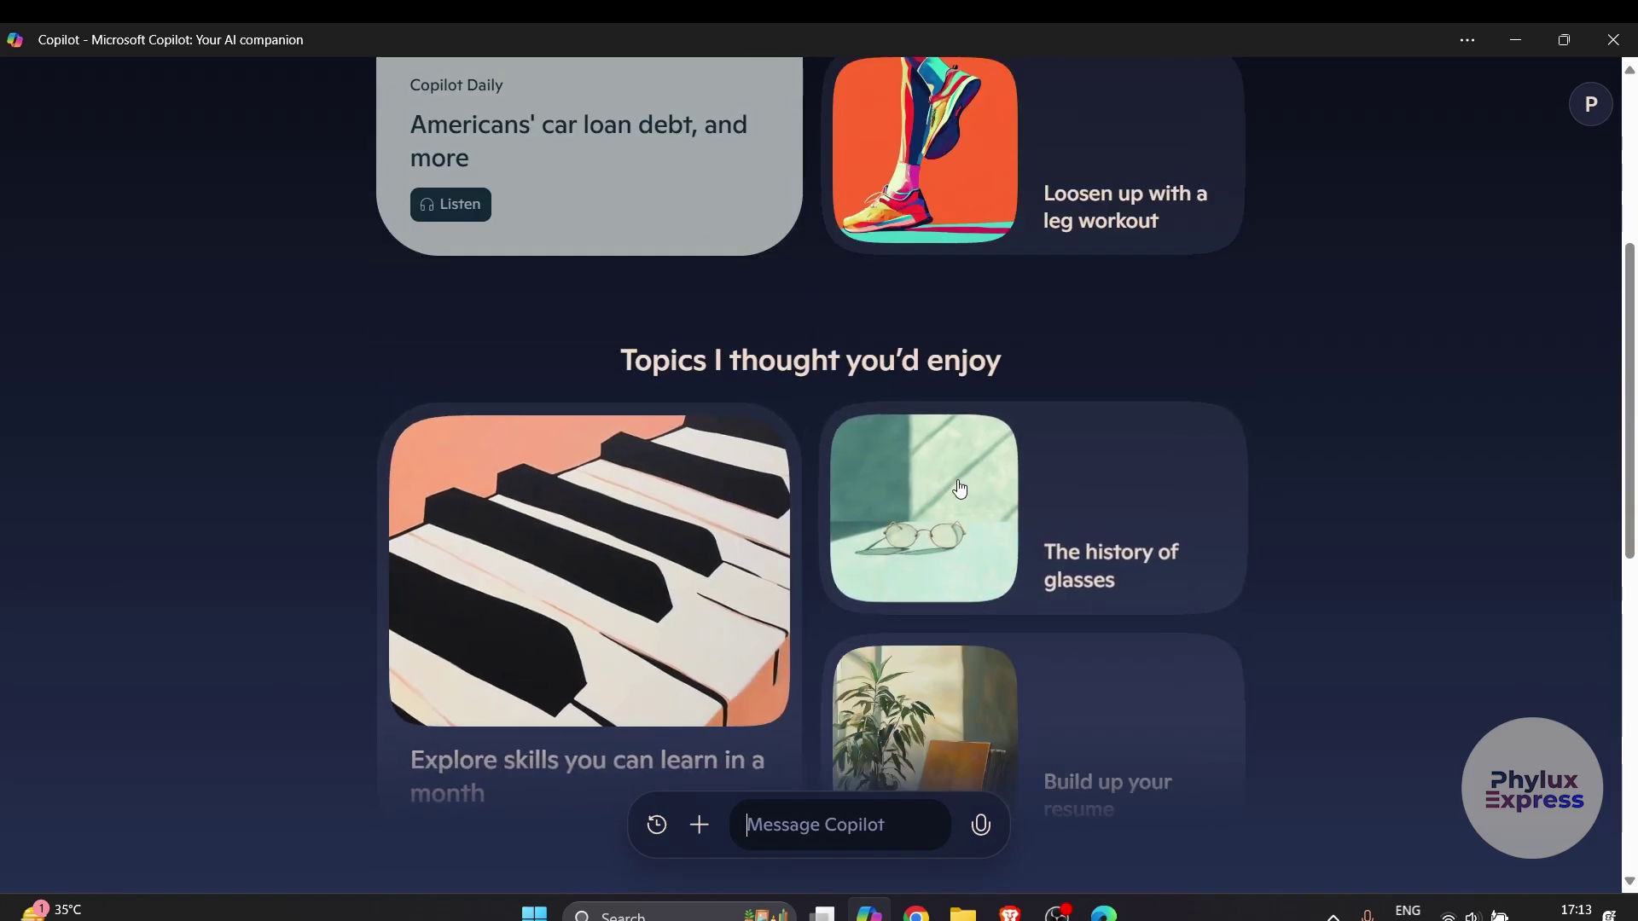
{"action": "scroll", "coordinate": [959, 484], "scroll_direction": "down", "scroll_amount": 3}
{"action": "scroll", "coordinate": [814, 657], "scroll_direction": "up", "scroll_amount": 7}
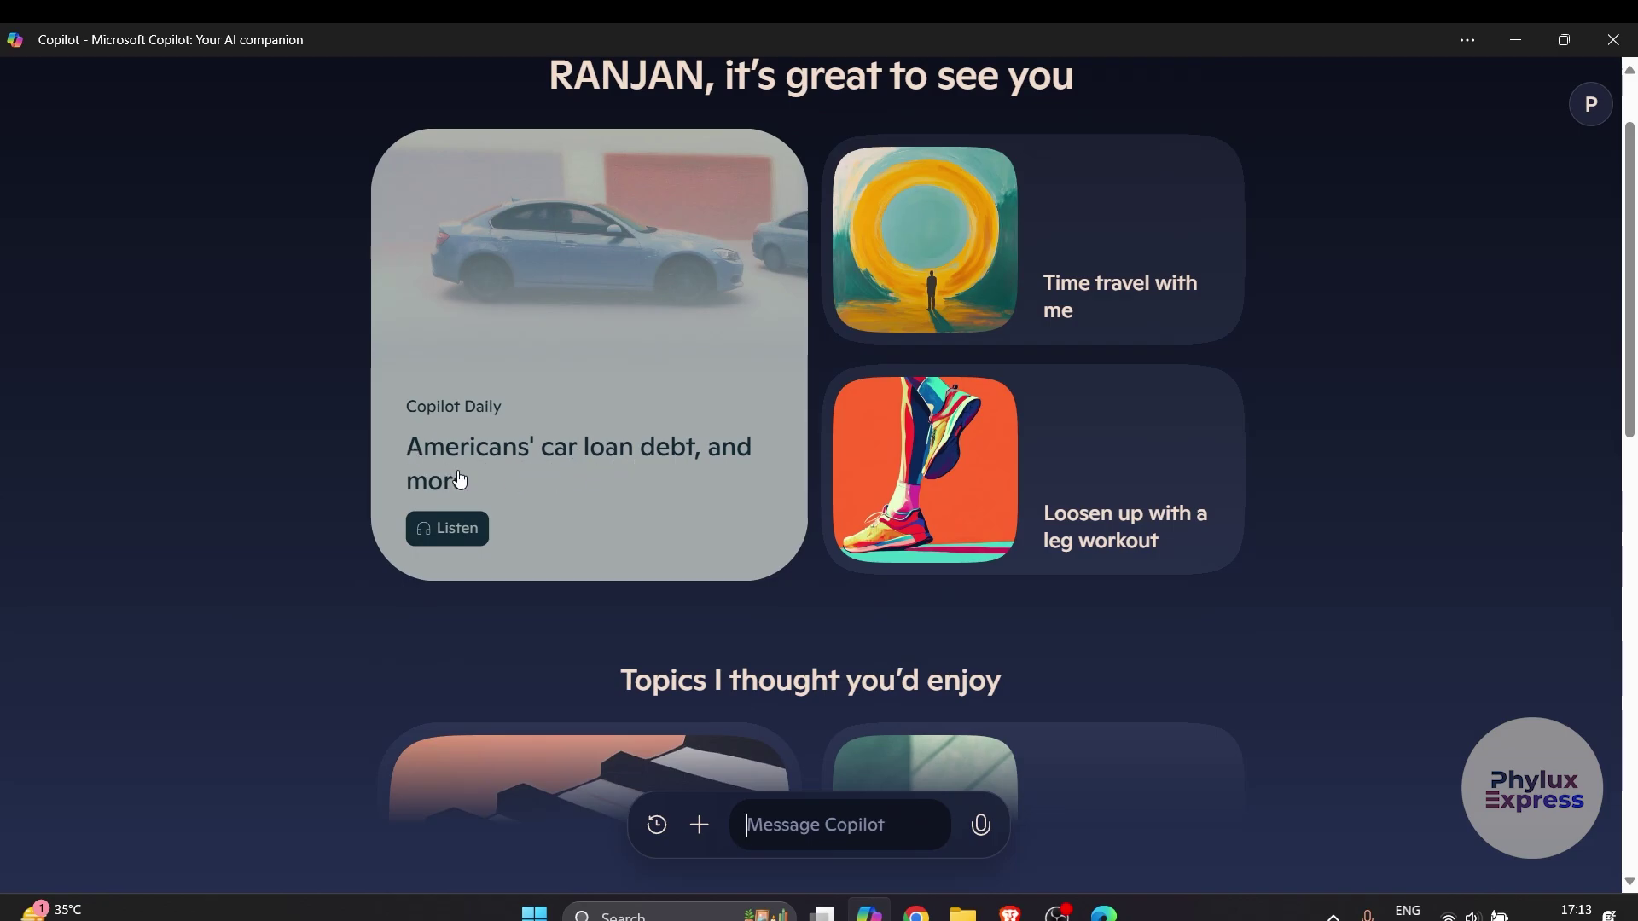
Step: Open the Copilot Daily update, pause it, and view its voice choices before closing the player
{"action": "left_click", "coordinate": [537, 471]}
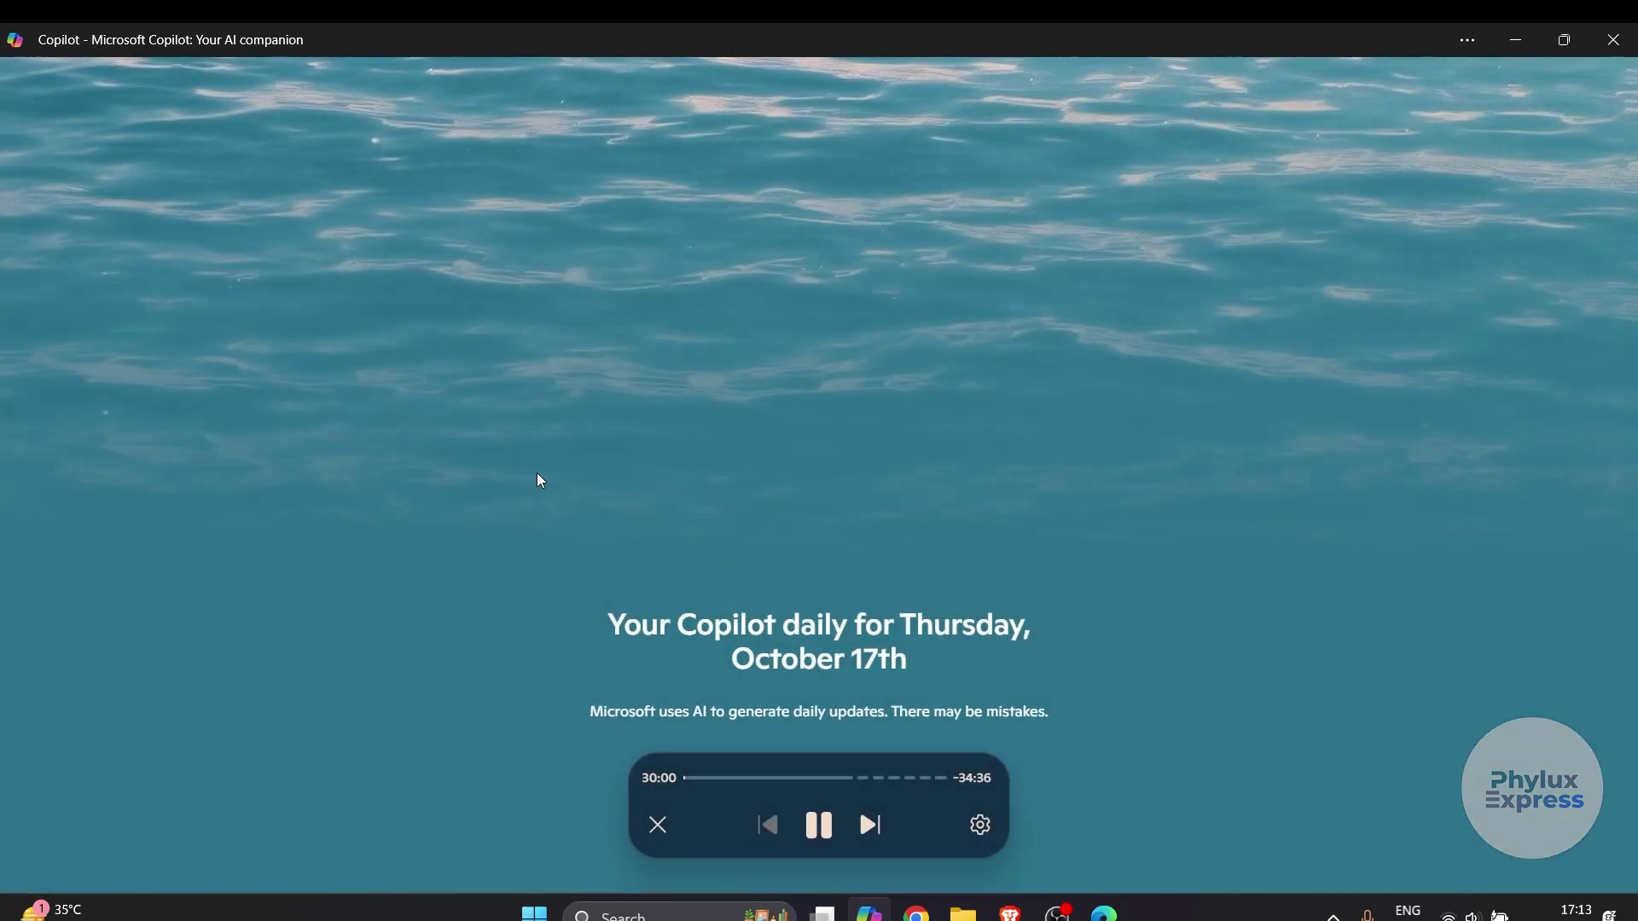
{"action": "left_click", "coordinate": [815, 826]}
{"action": "left_click", "coordinate": [981, 825]}
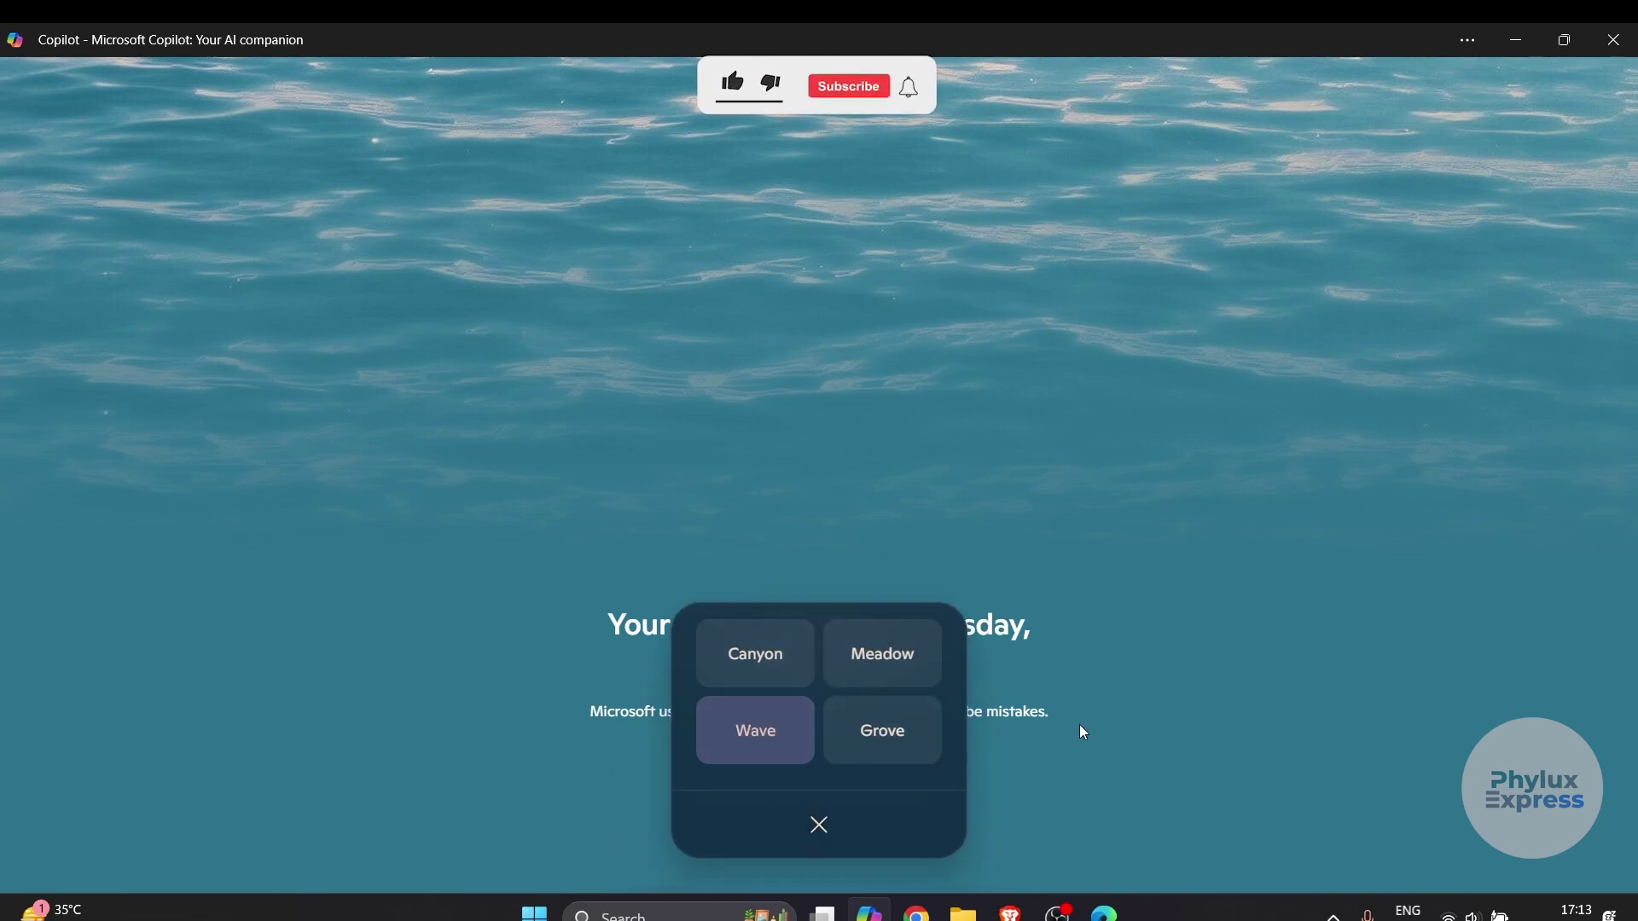
{"action": "left_click", "coordinate": [819, 825]}
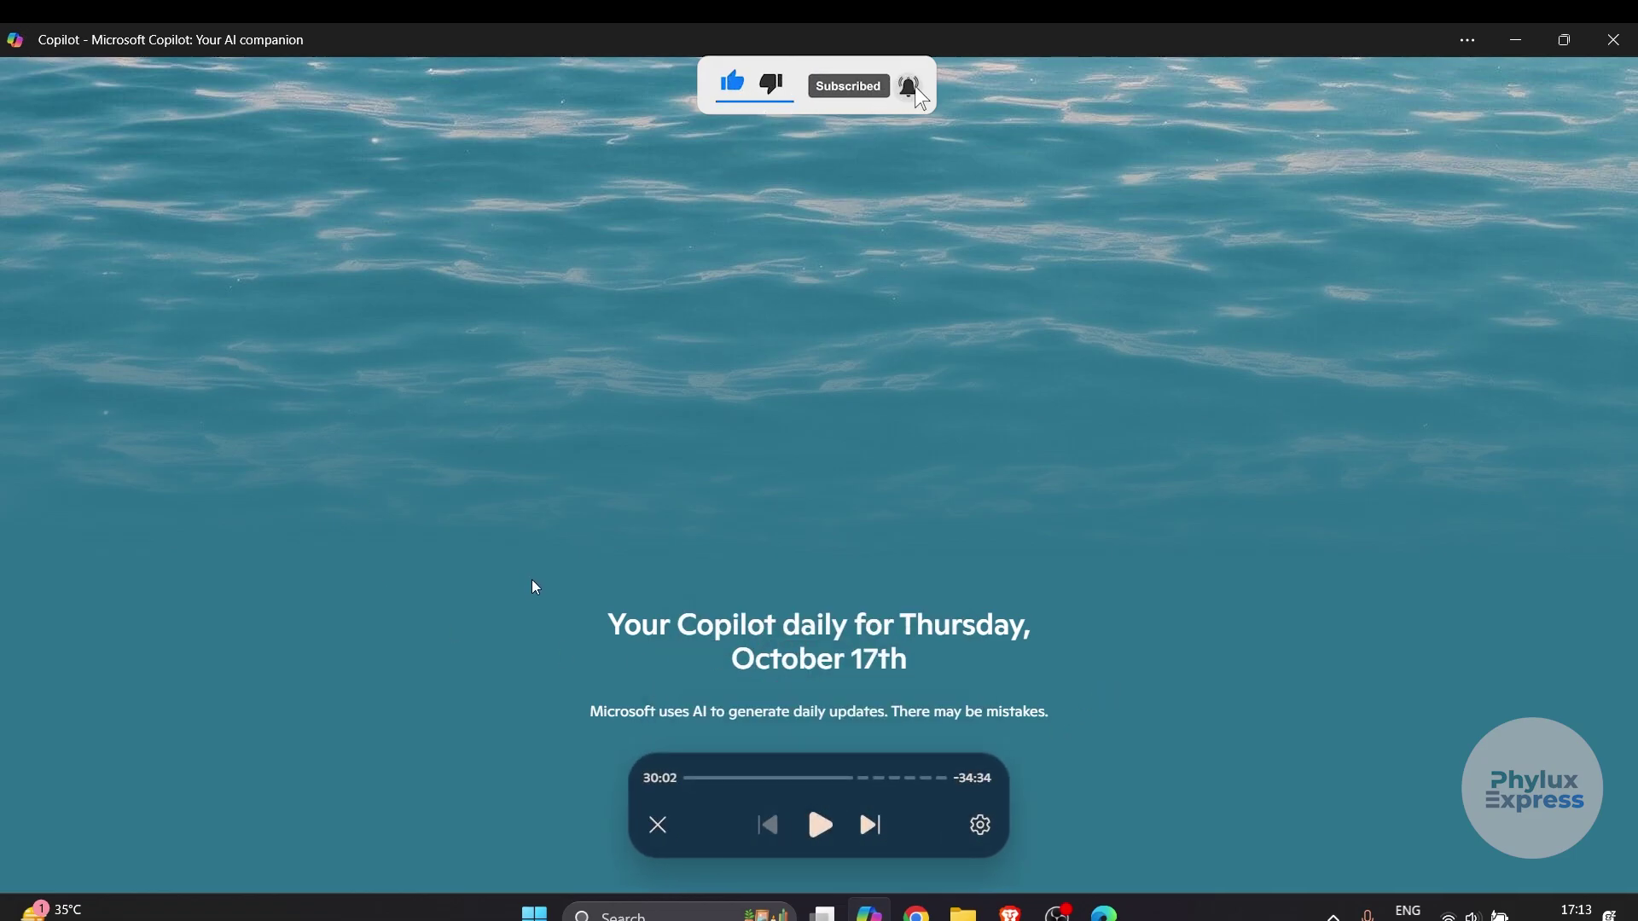
{"action": "left_click", "coordinate": [660, 826]}
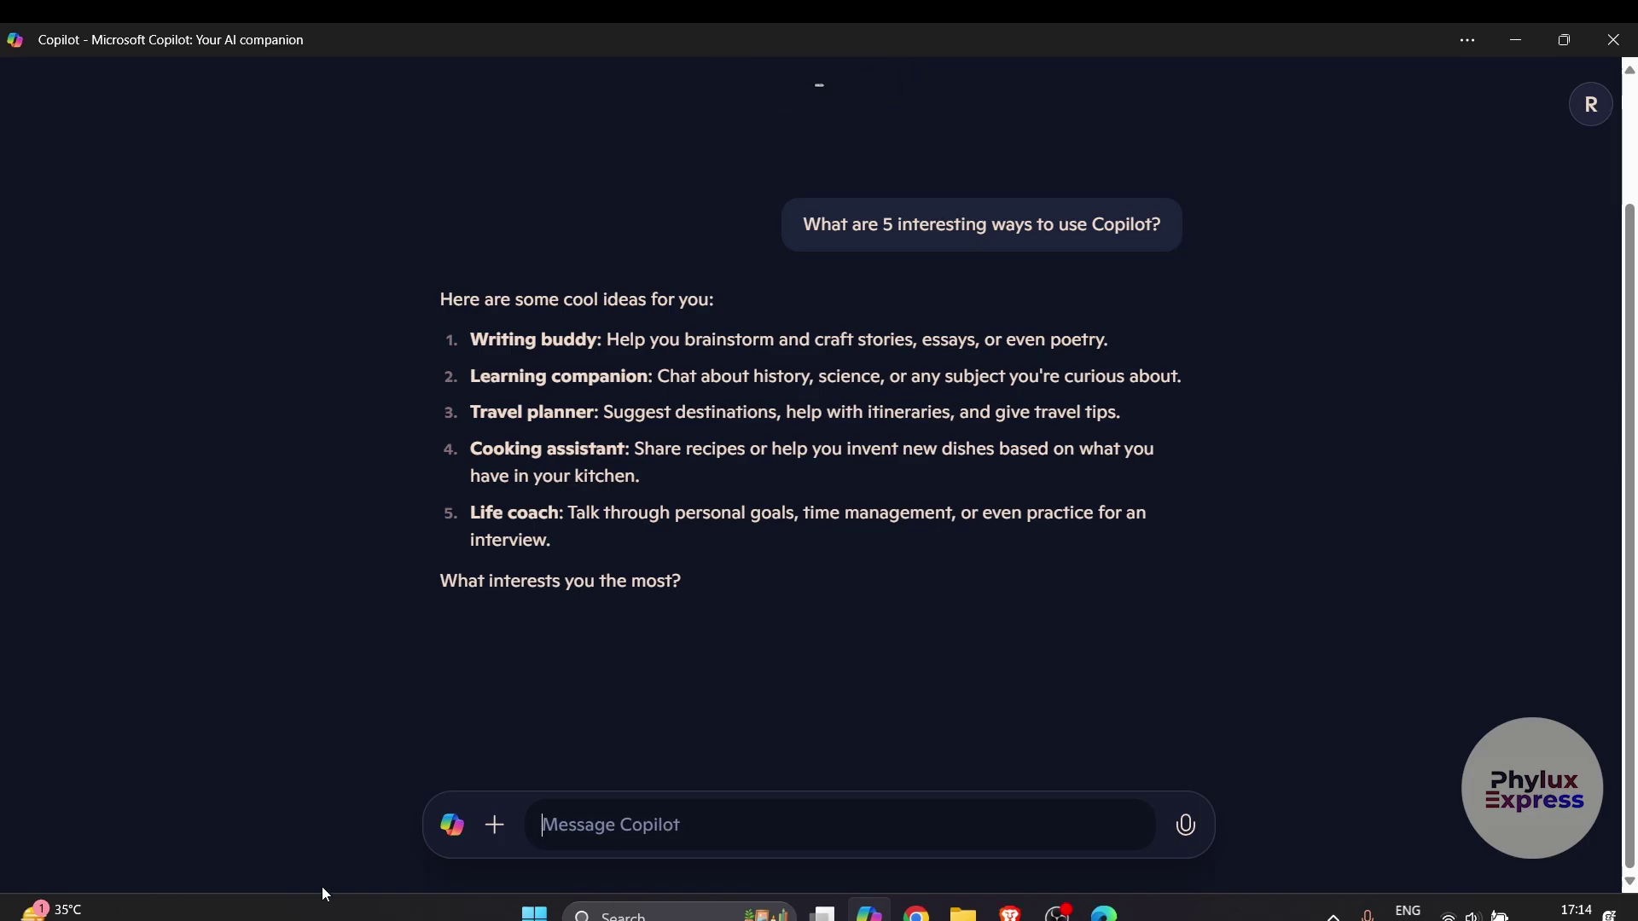
Step: View the attachment file chooser, and start a new conversation from the home page's conversation history
{"action": "left_click", "coordinate": [482, 824]}
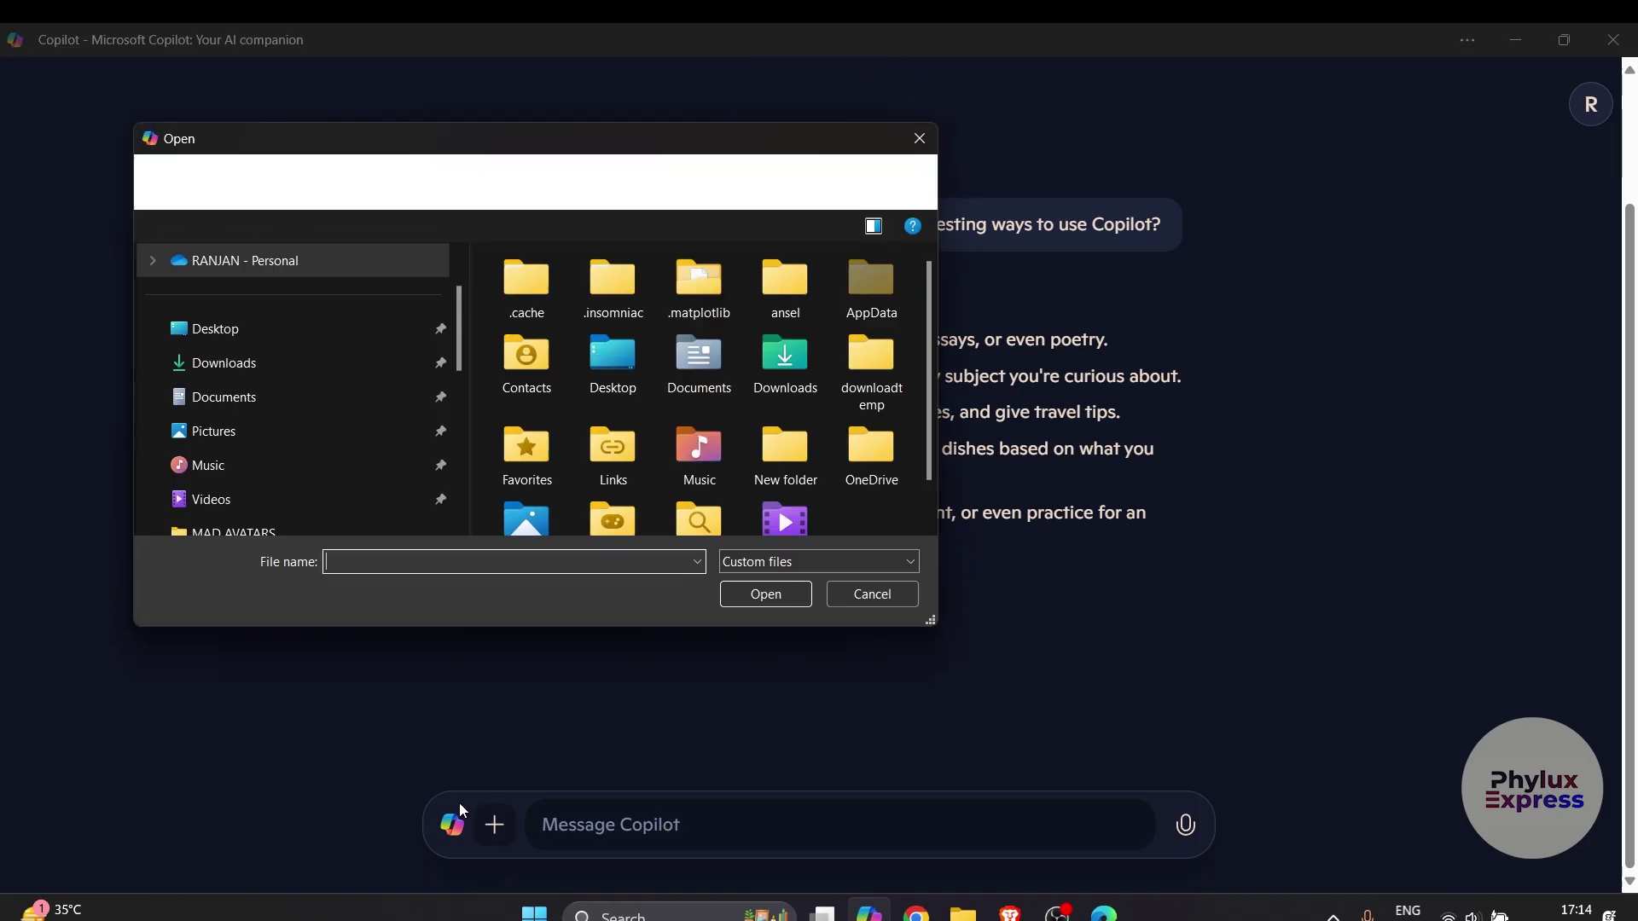
{"action": "left_click", "coordinate": [911, 152]}
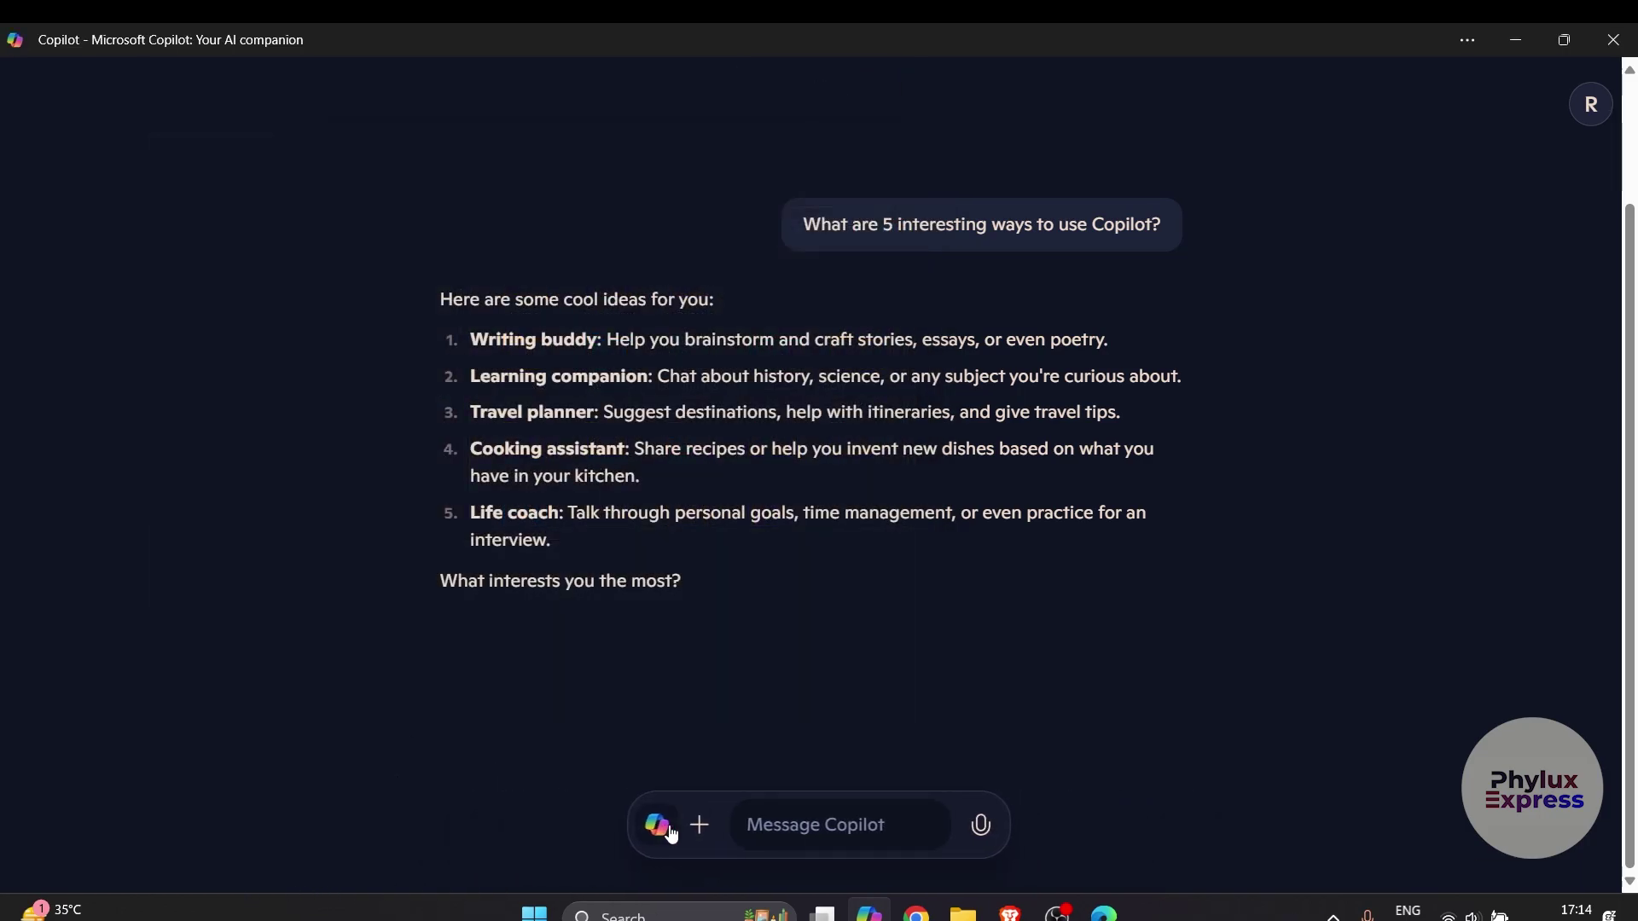
{"action": "left_click", "coordinate": [660, 827]}
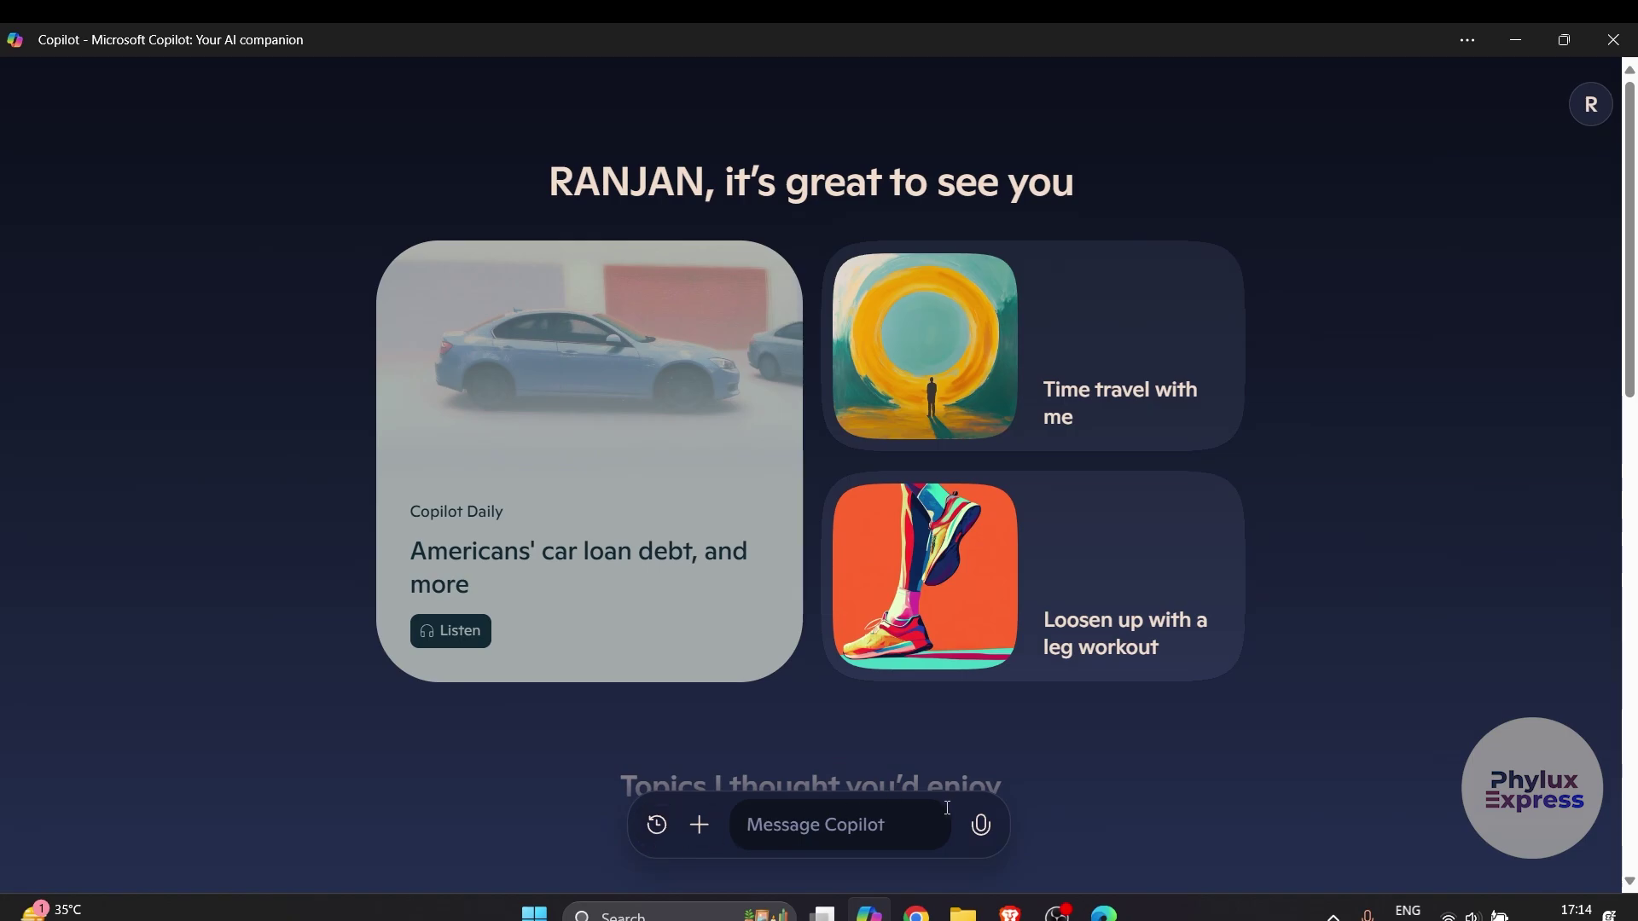
{"action": "left_click", "coordinate": [657, 825]}
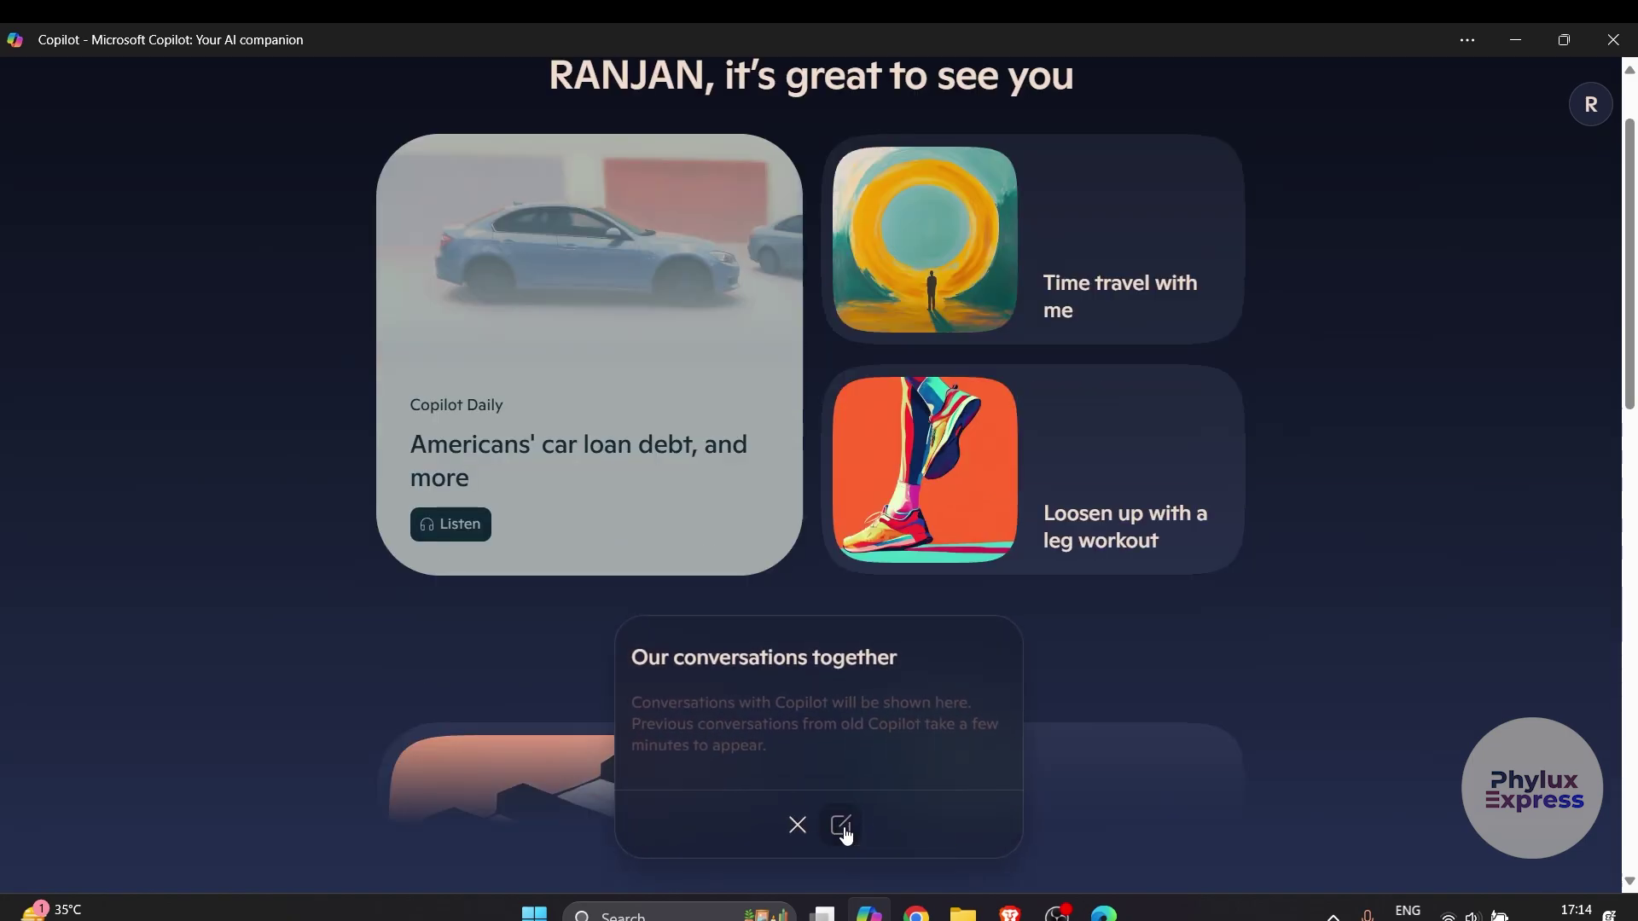
{"action": "left_click", "coordinate": [842, 826]}
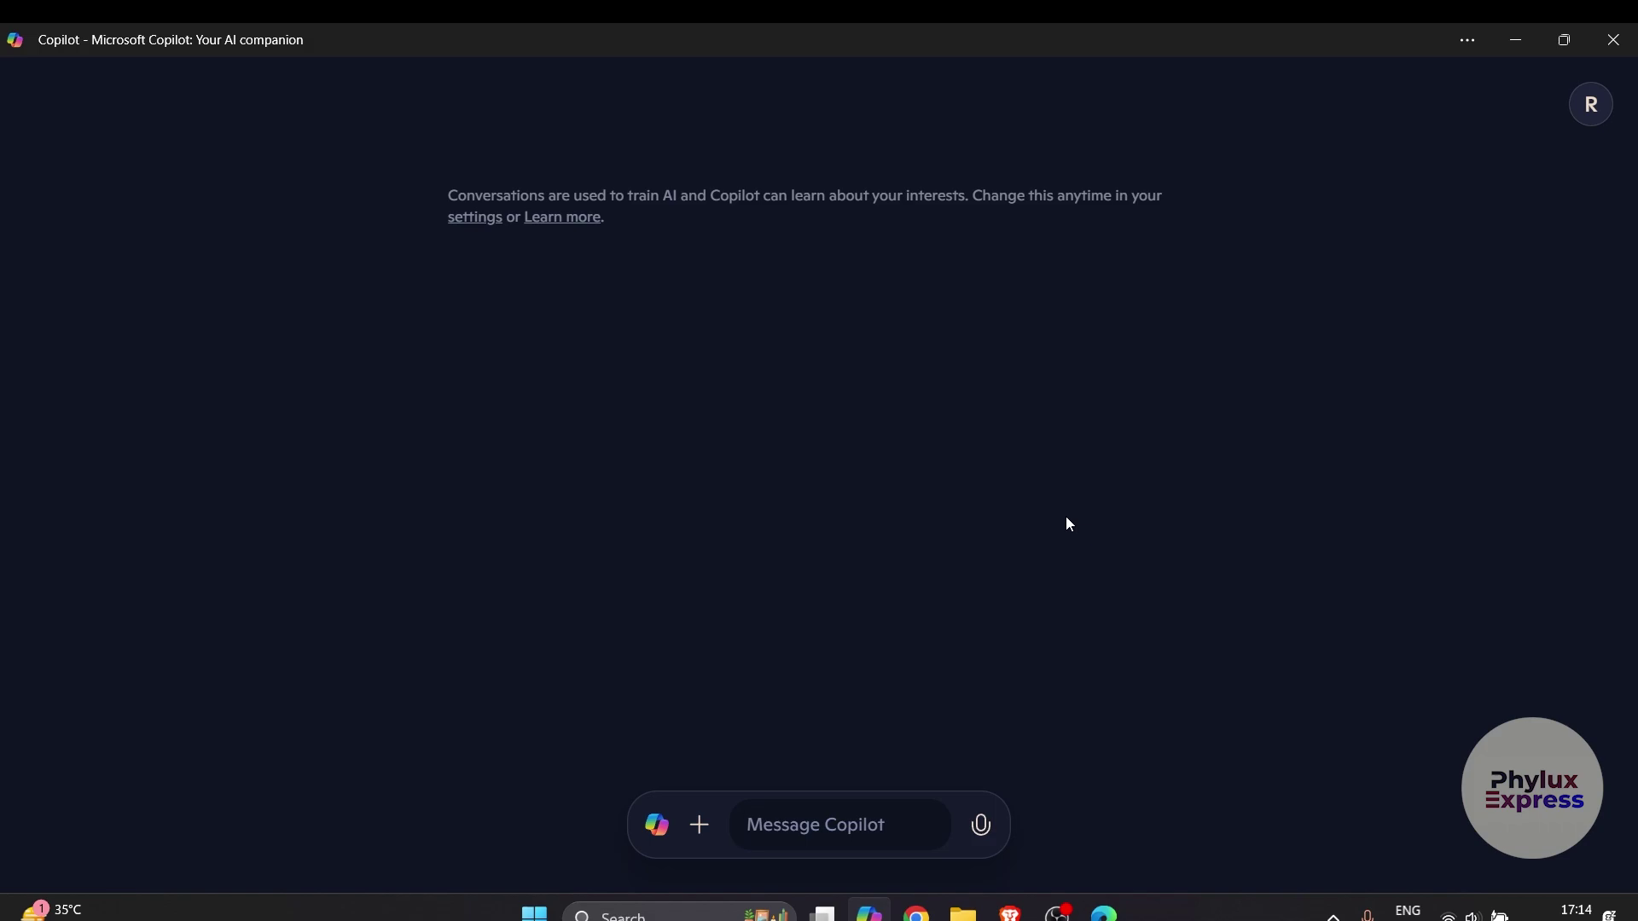
Step: Ask Copilot "who are humans ?" in the new conversation
{"action": "type", "text": "wh"}
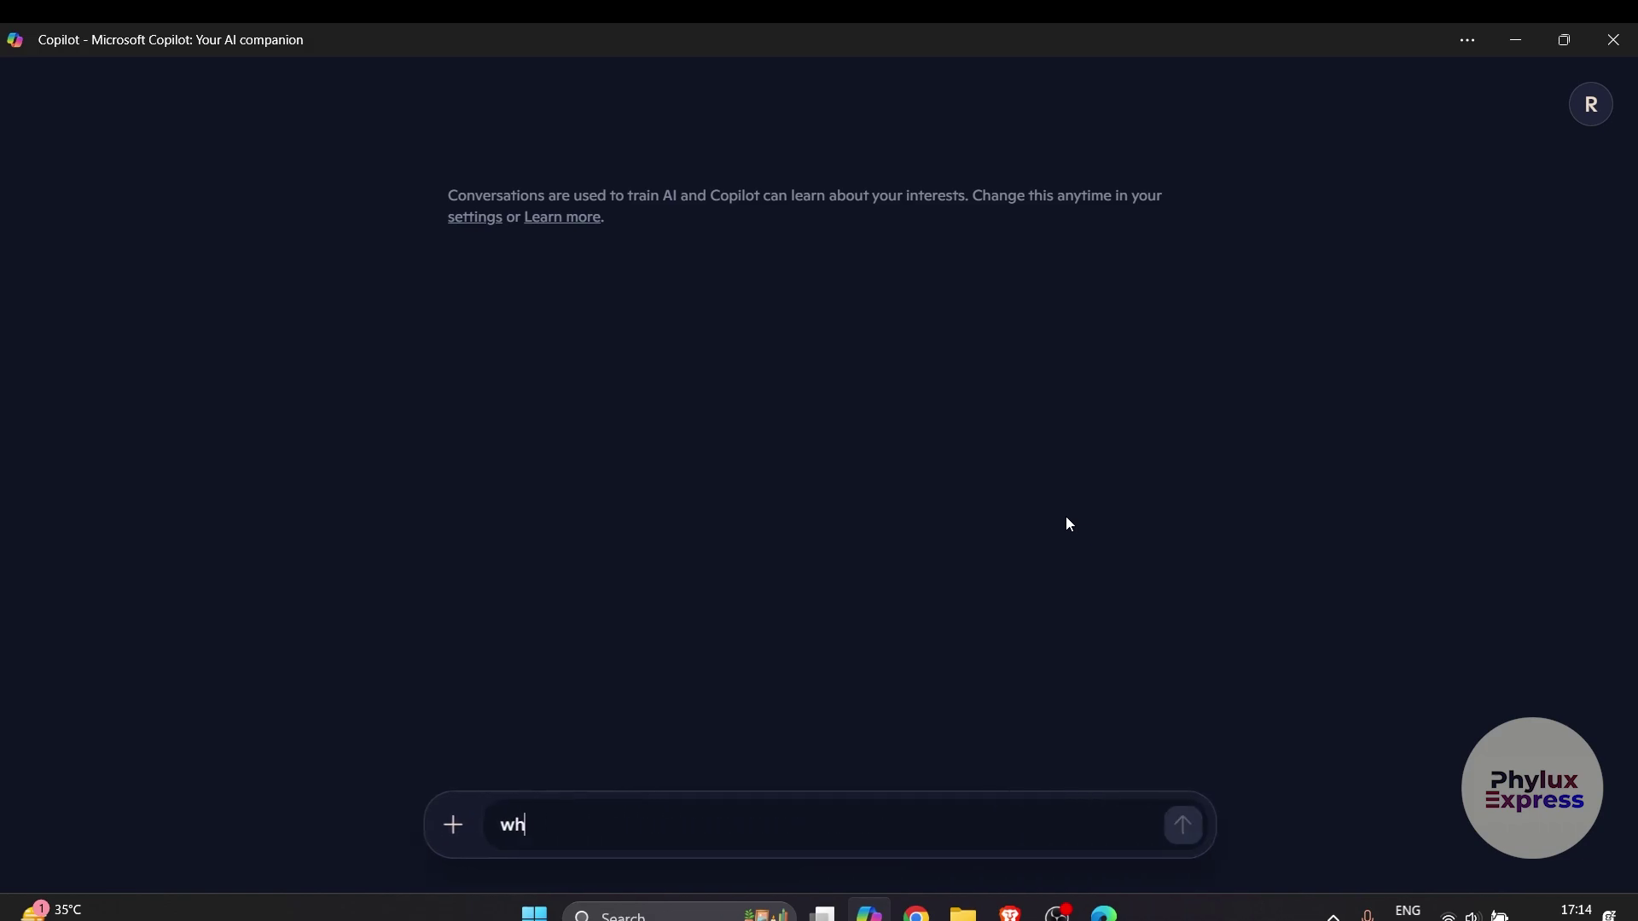
{"action": "type", "text": "o are huma"}
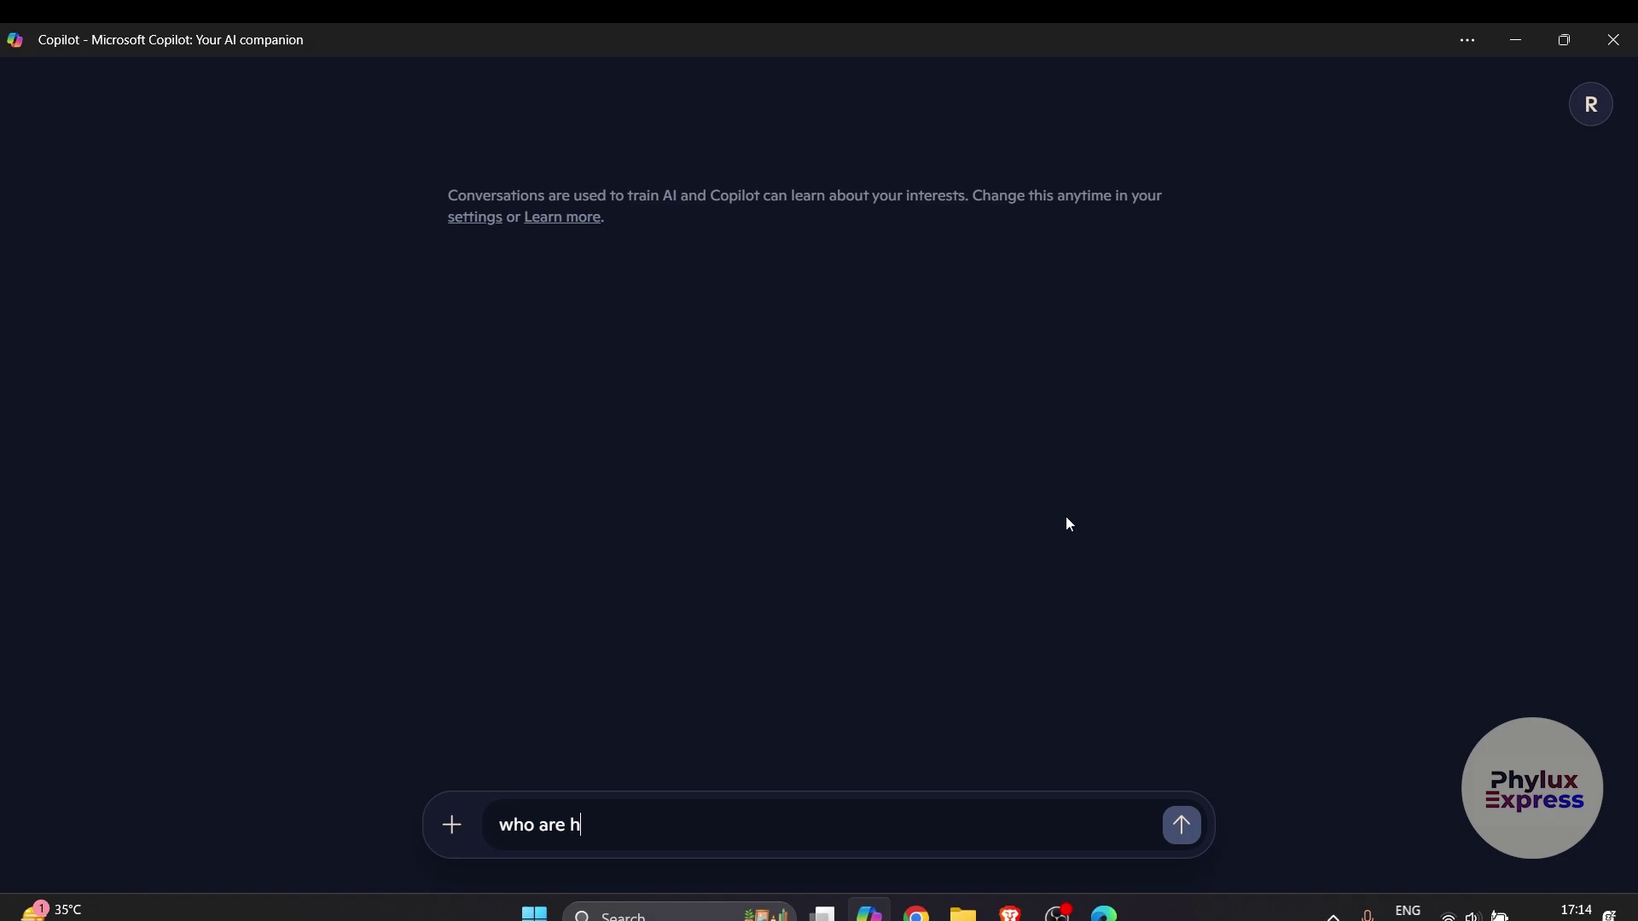
{"action": "type", "text": "s ?"}
{"action": "key", "text": "Return"}
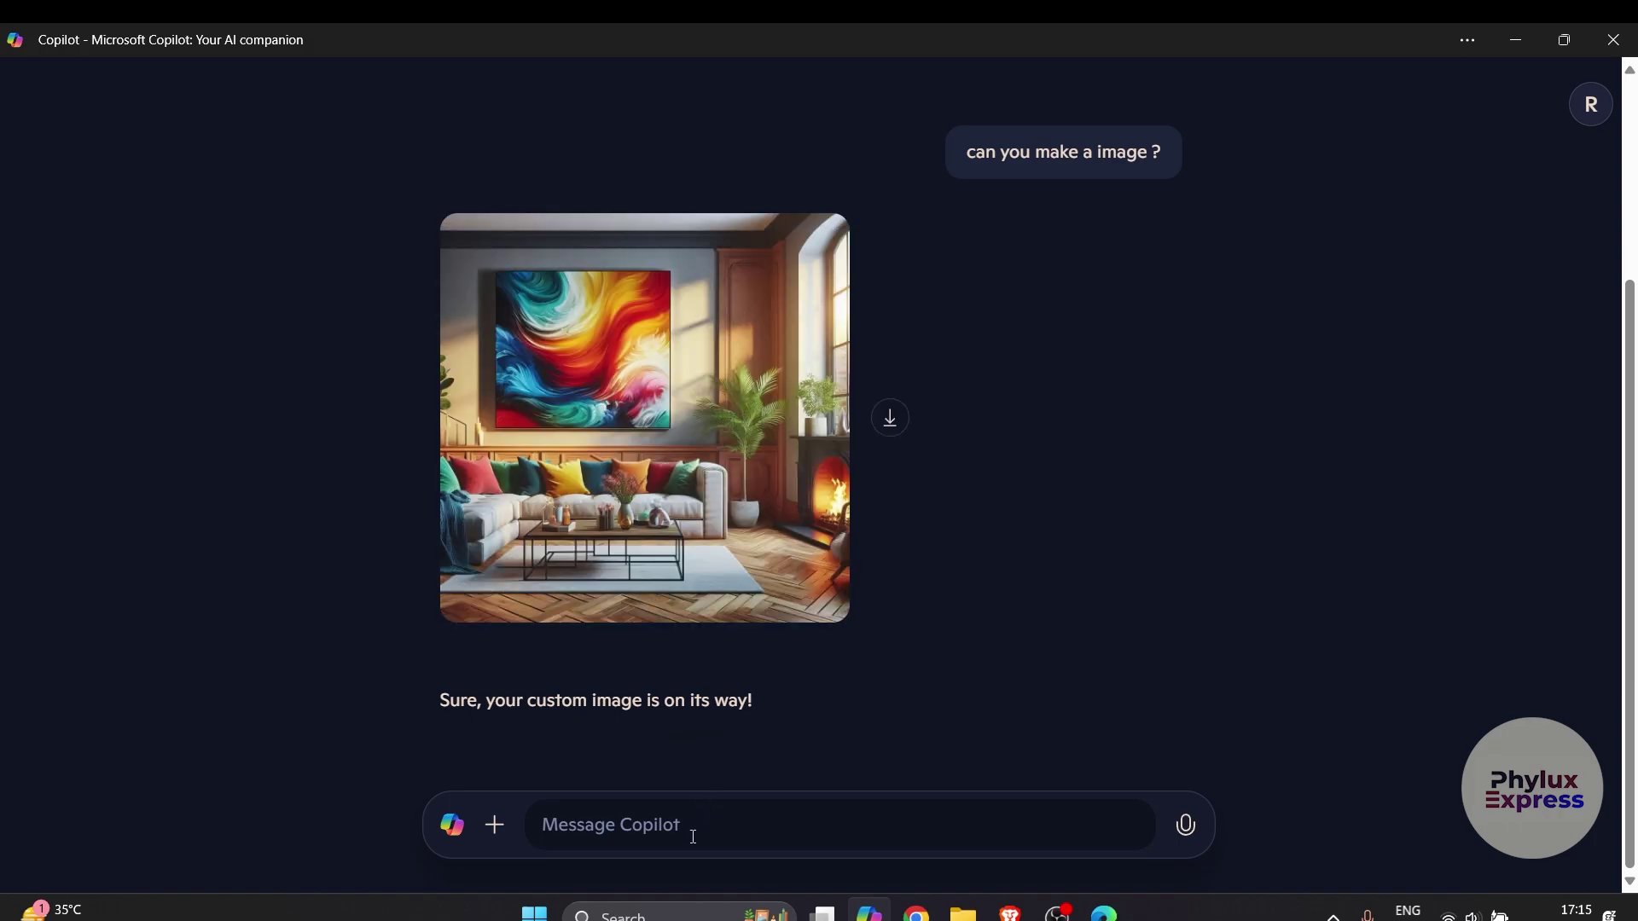
Step: Send the image prompt "create a image on a cute humn cat sitting on clouds eating chocolates"
{"action": "type", "text": "create a imag"}
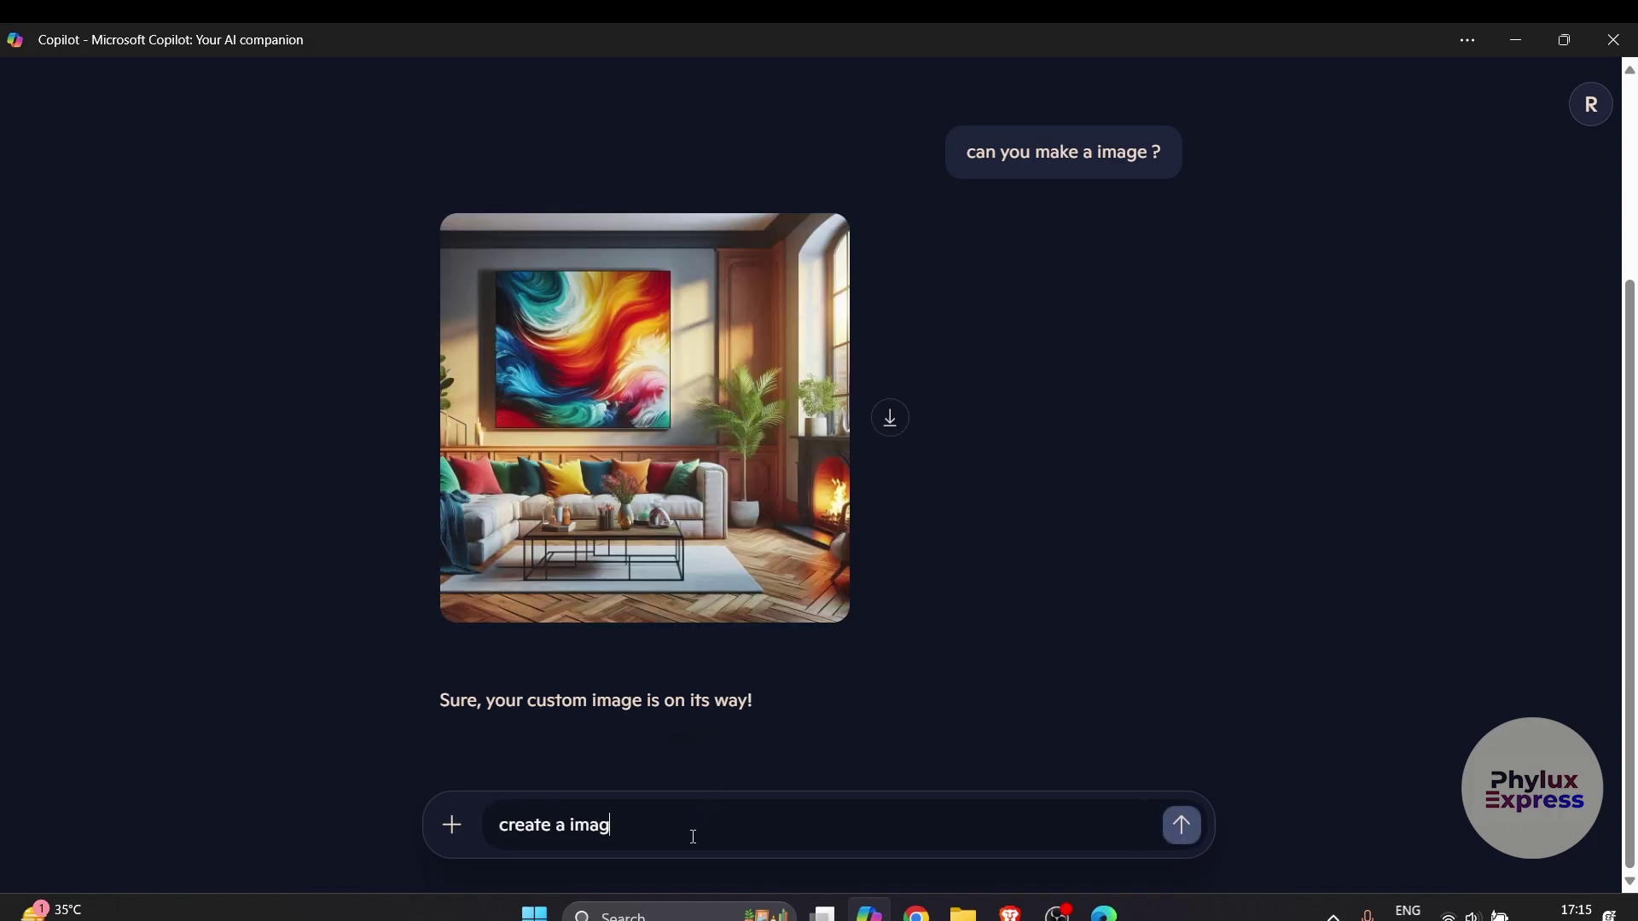
{"action": "type", "text": "e on a cute humn cat sitting on cl"}
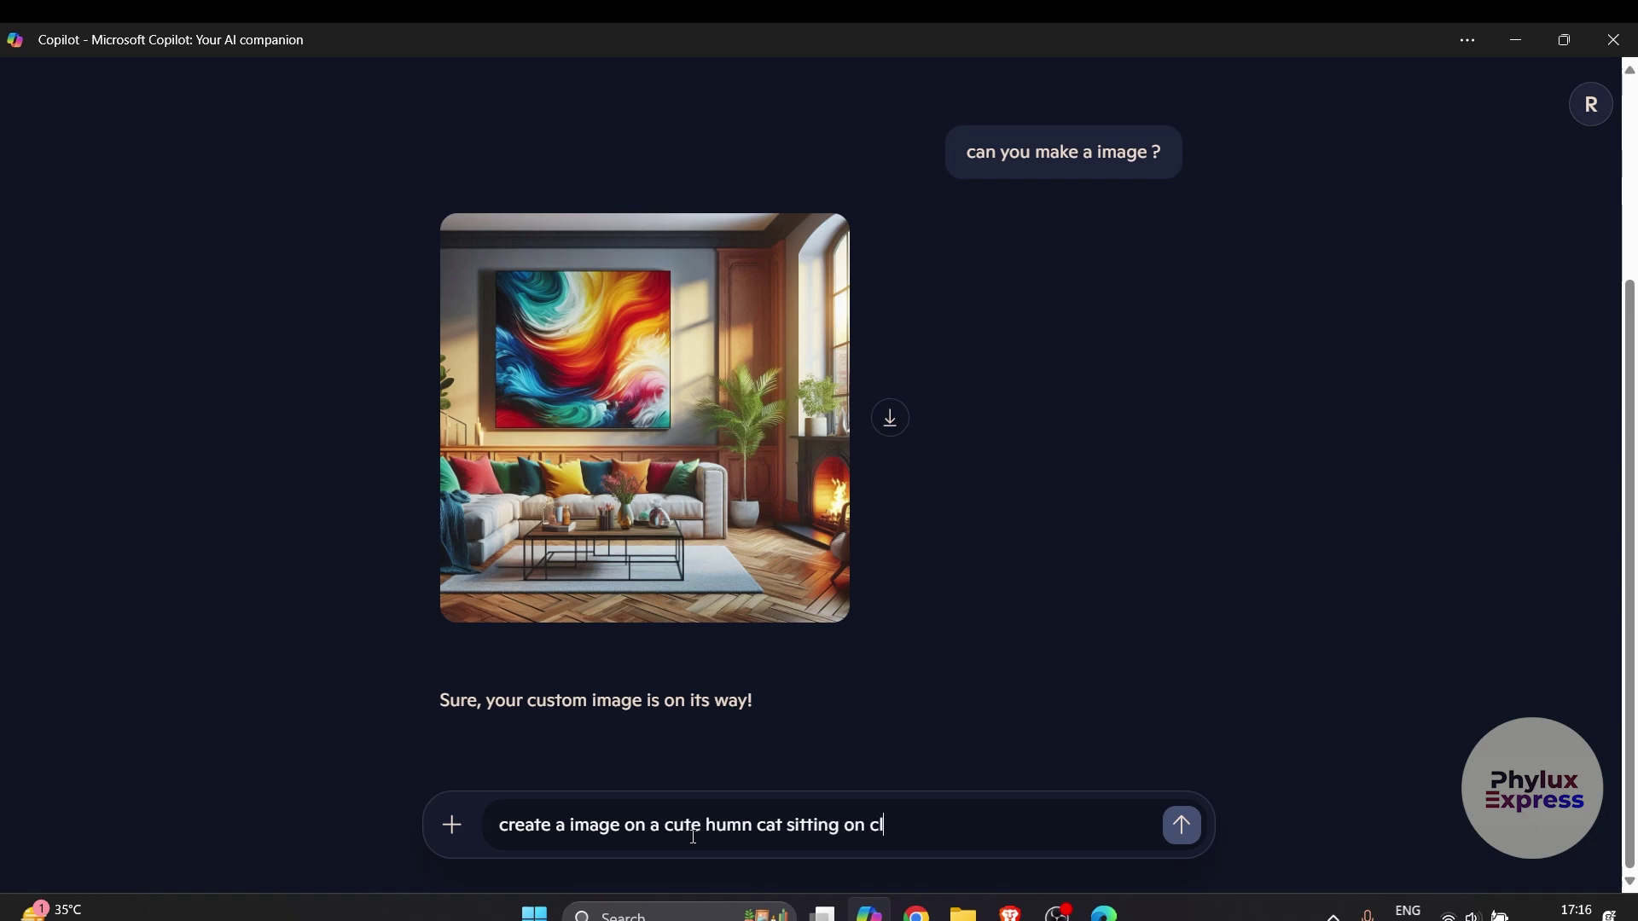
{"action": "type", "text": "ouds eating chocolates"}
{"action": "key", "text": "Return"}
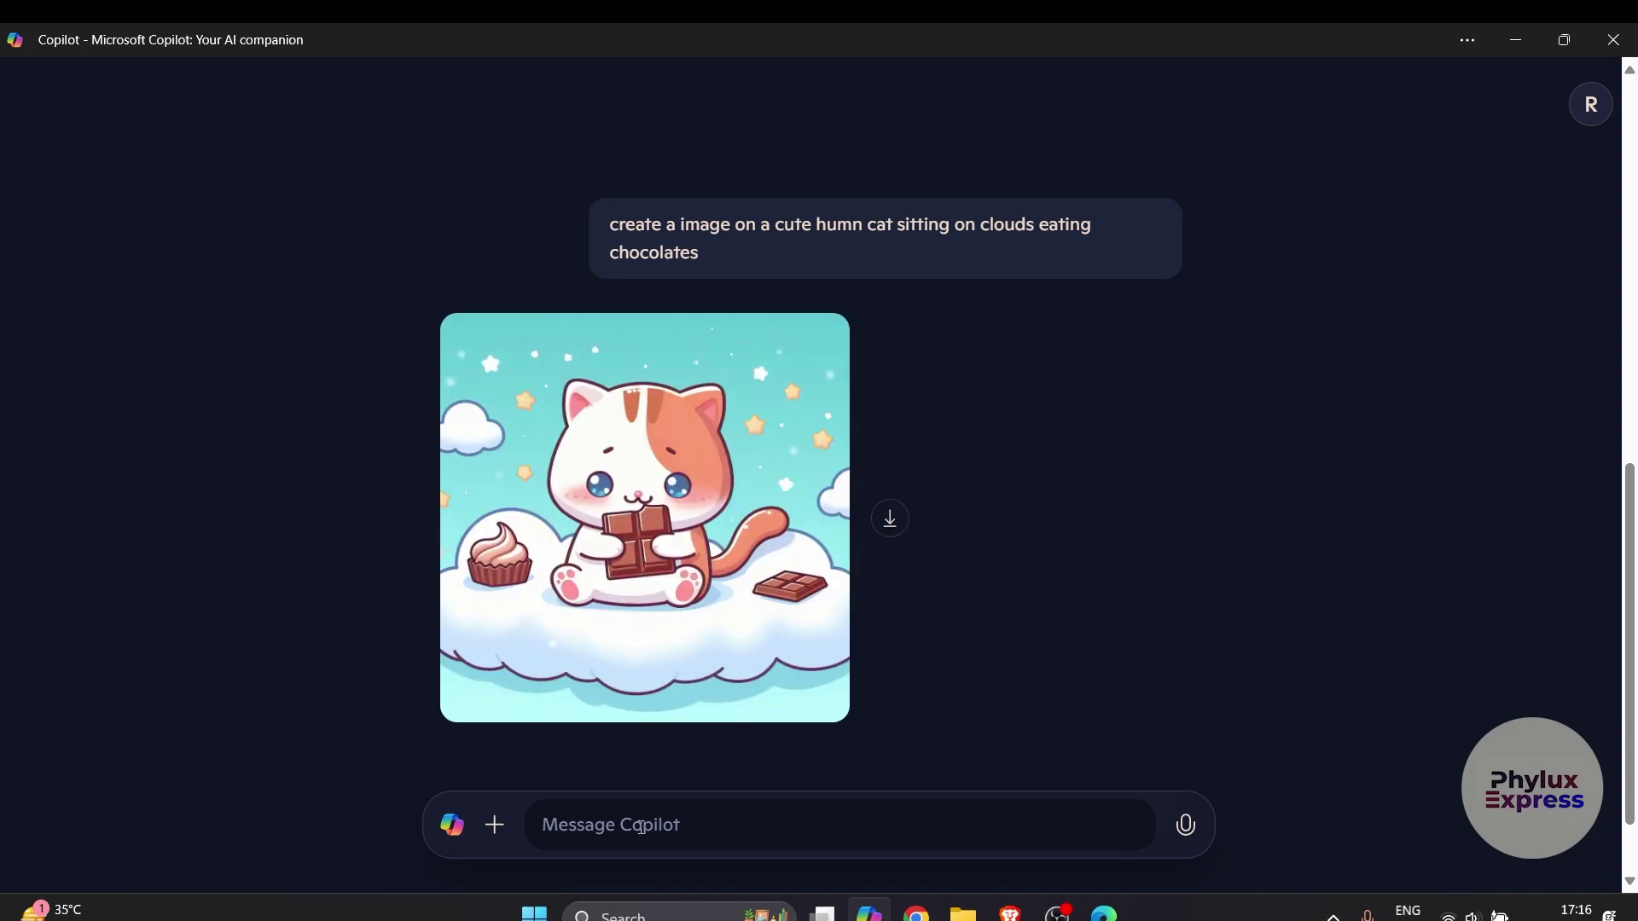
Step: Copy the previous cat image prompt from the conversation and paste it into the message box
{"action": "left_click_drag", "start_coordinate": [715, 261], "coordinate": [607, 223]}
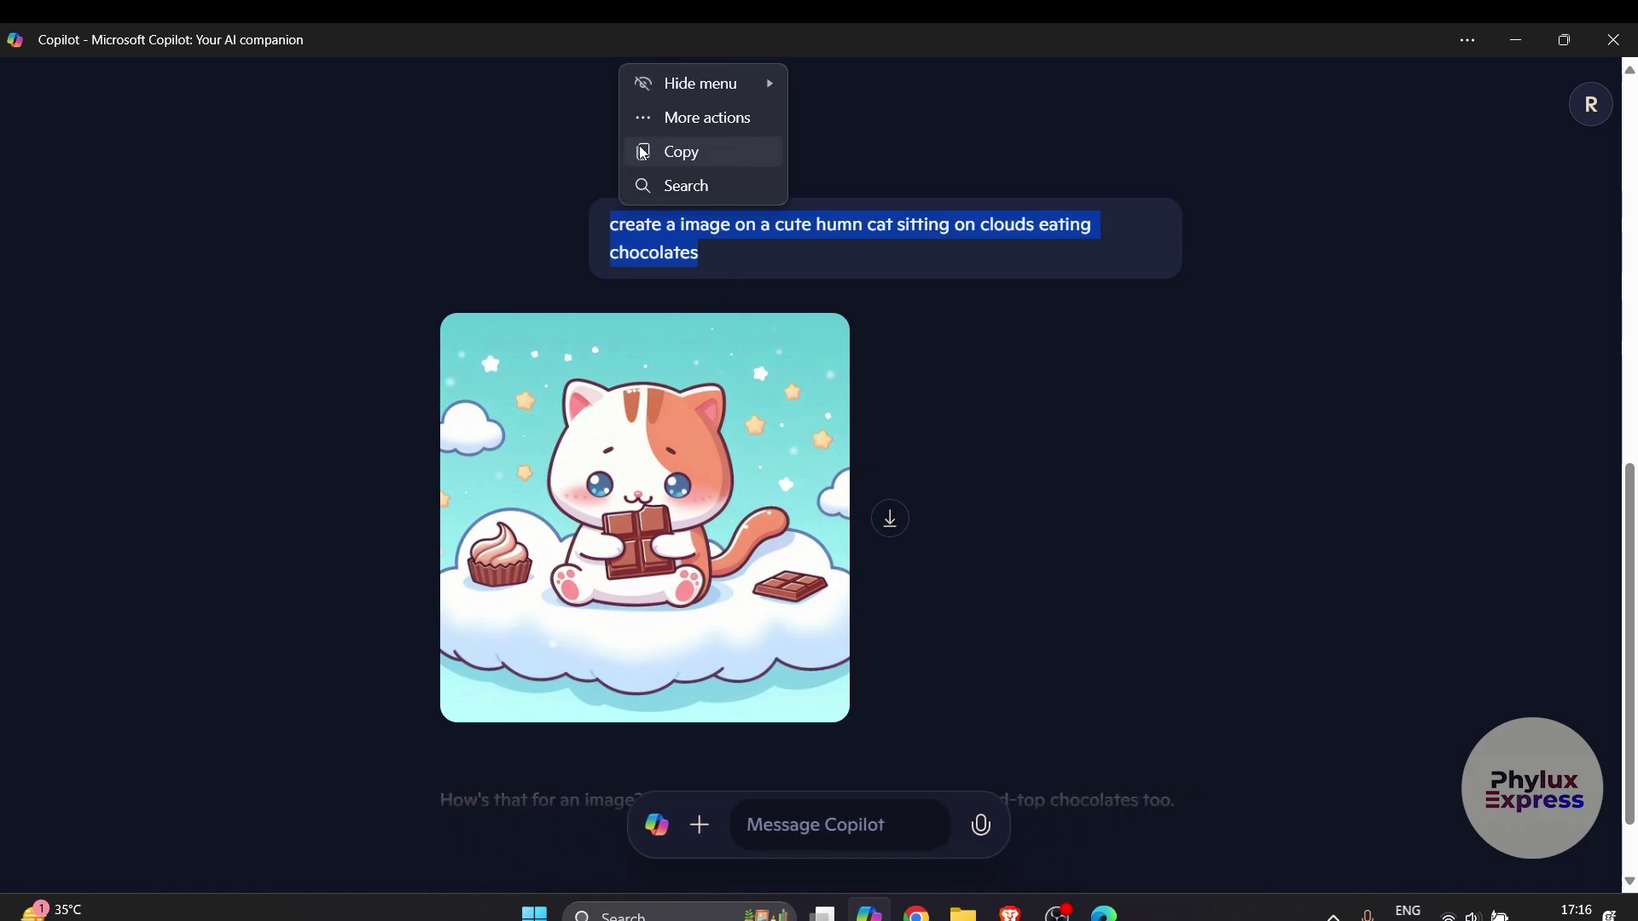
{"action": "left_click", "coordinate": [643, 152]}
{"action": "left_click", "coordinate": [802, 860]}
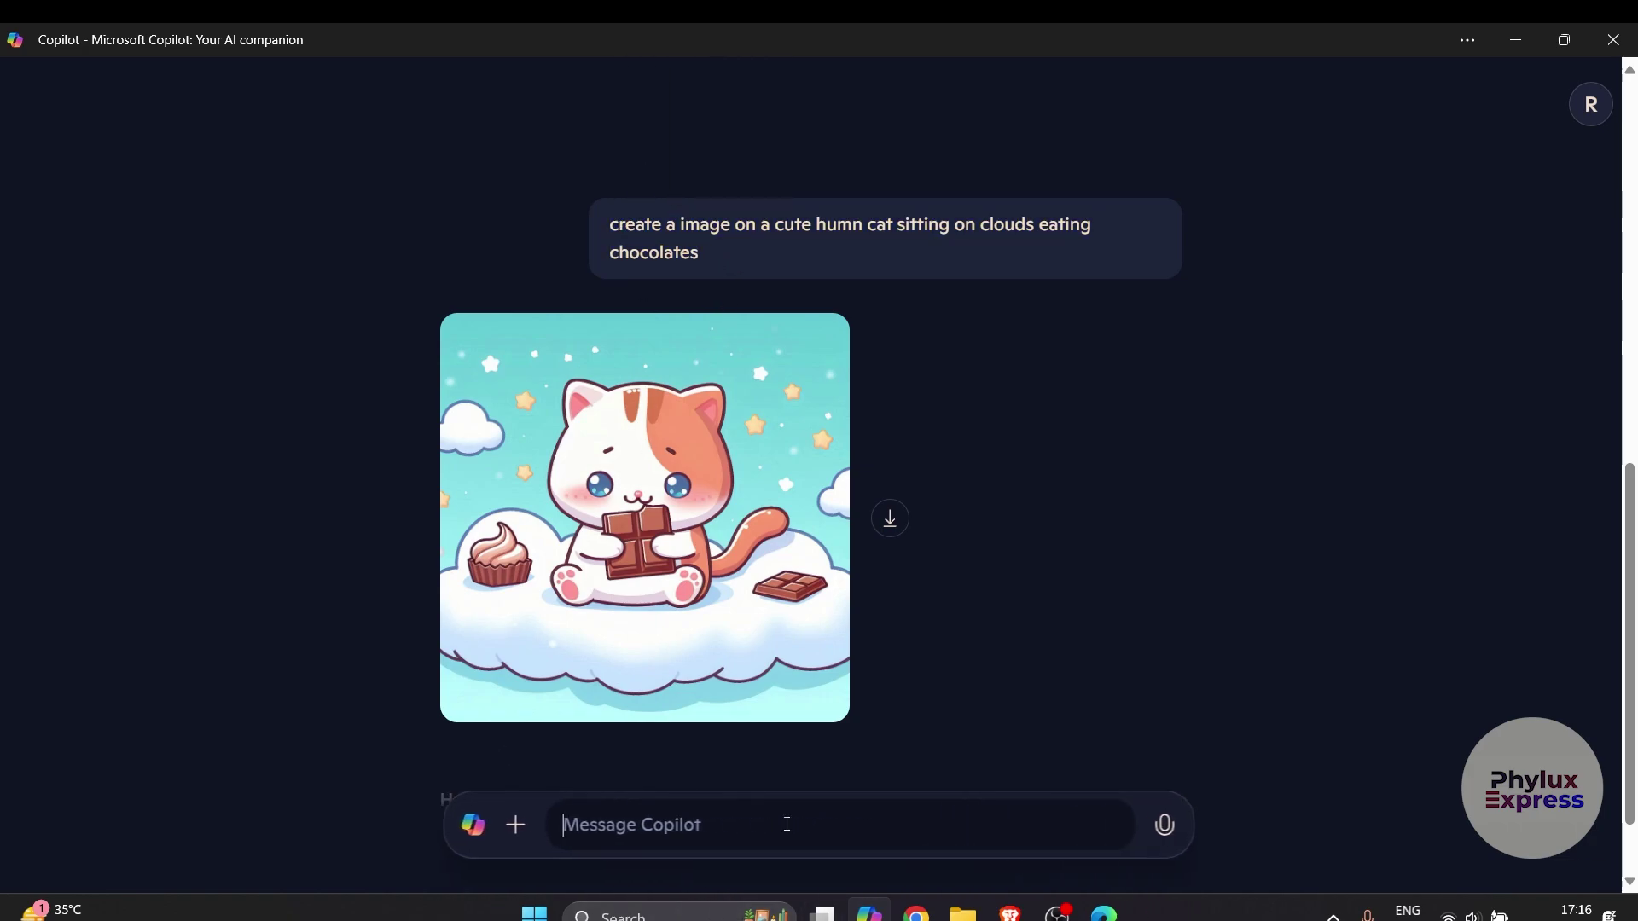
{"action": "right_click", "coordinate": [785, 858]}
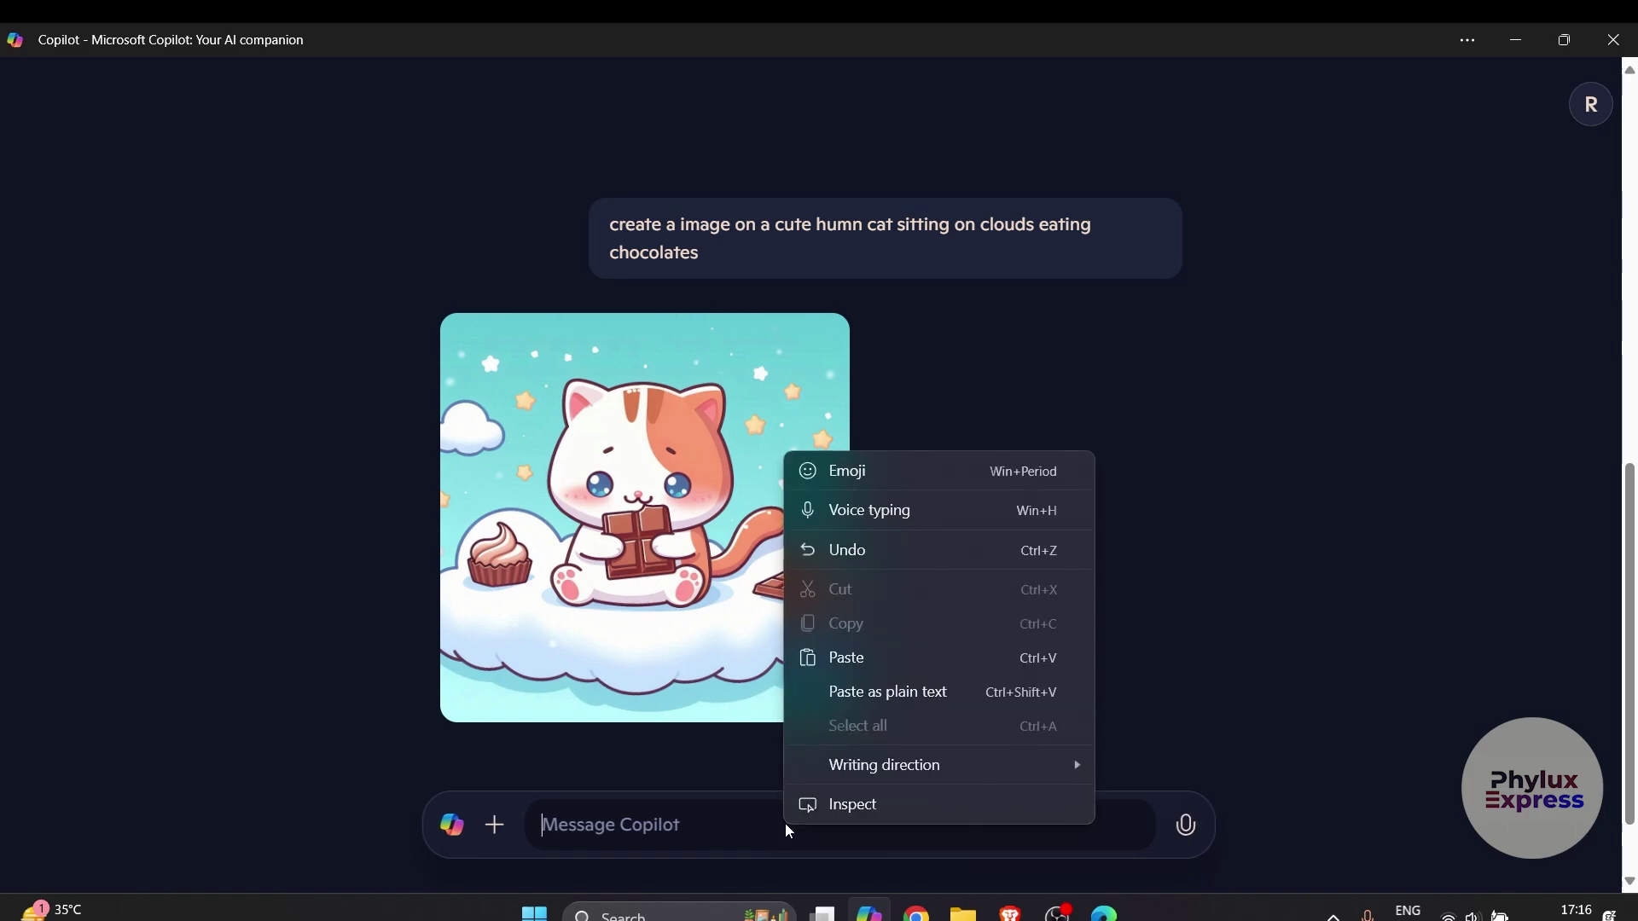
{"action": "left_click", "coordinate": [875, 675]}
Step: Append ", robotic style, 4k , unreal engine" to the pasted cat prompt and send it
{"action": "type", "text": ","}
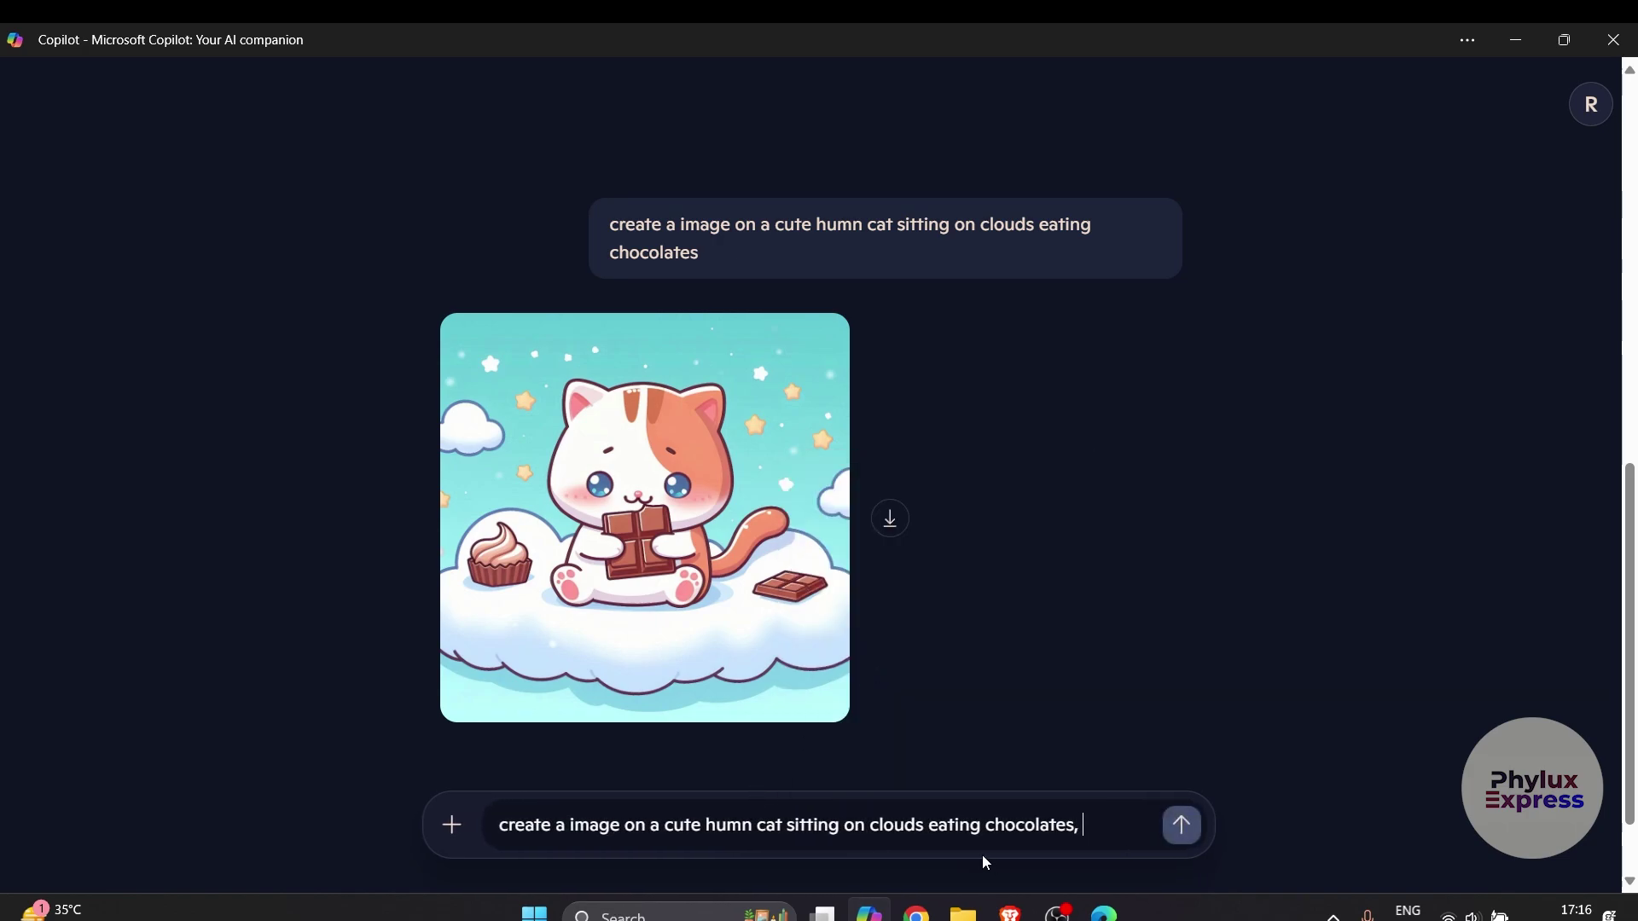
{"action": "type", "text": " robotics"}
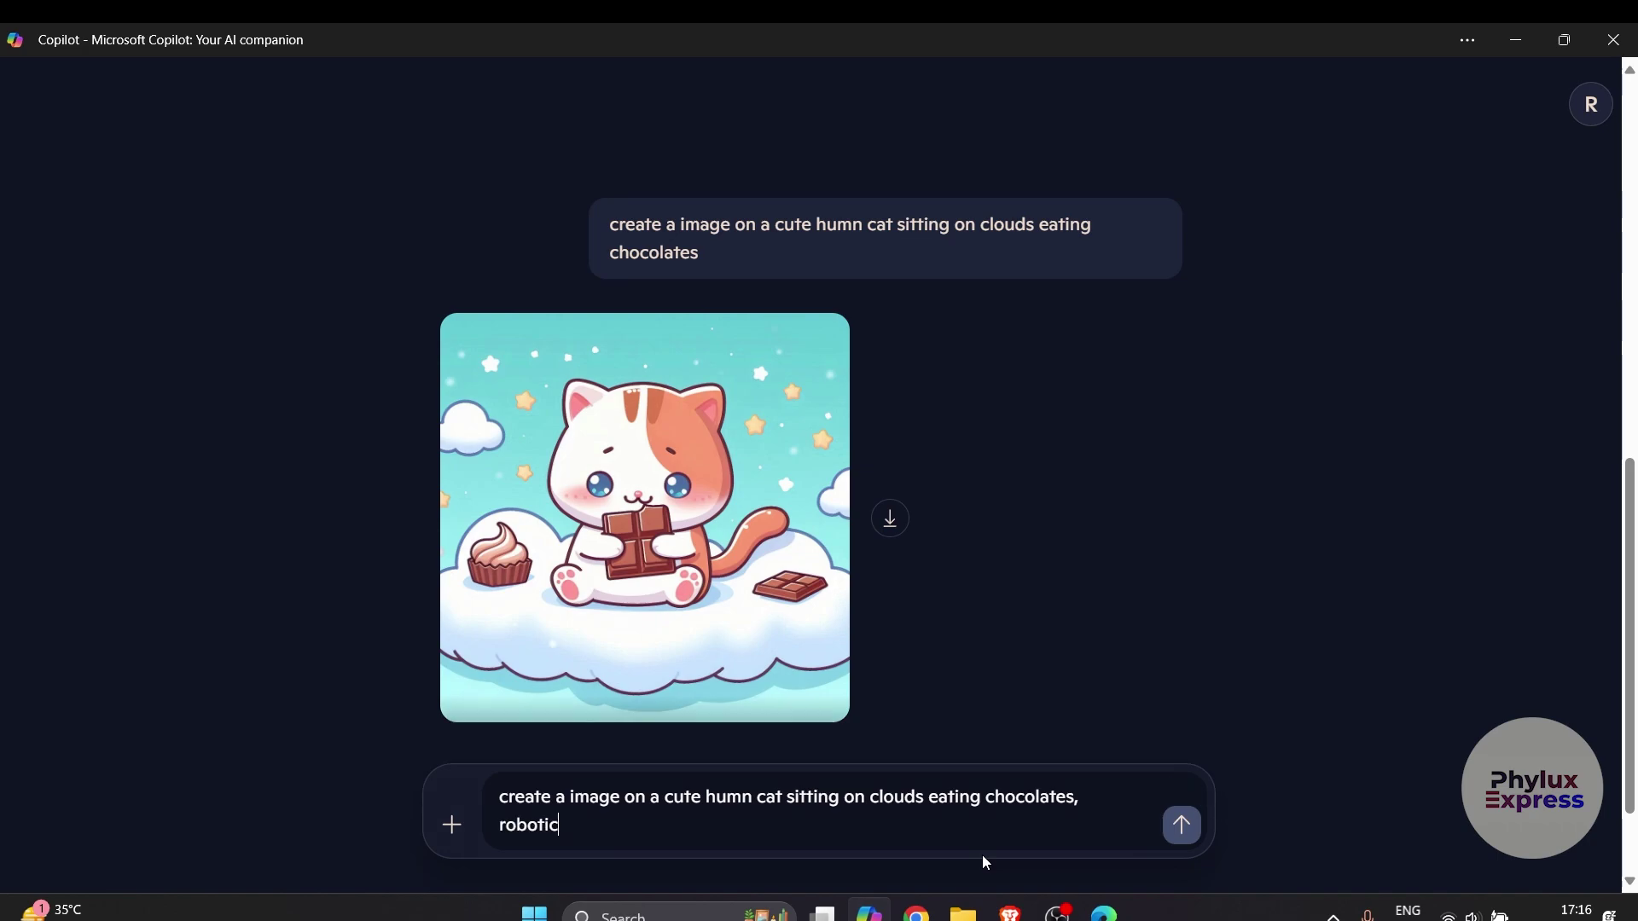
{"action": "key", "text": "BackSpace"}
{"action": "type", "text": "style, 4k , unreal engine"}
{"action": "key", "text": "BackSpace"}
{"action": "key", "text": "BackSpace"}
{"action": "type", "text": "ne"}
{"action": "key", "text": "Return"}
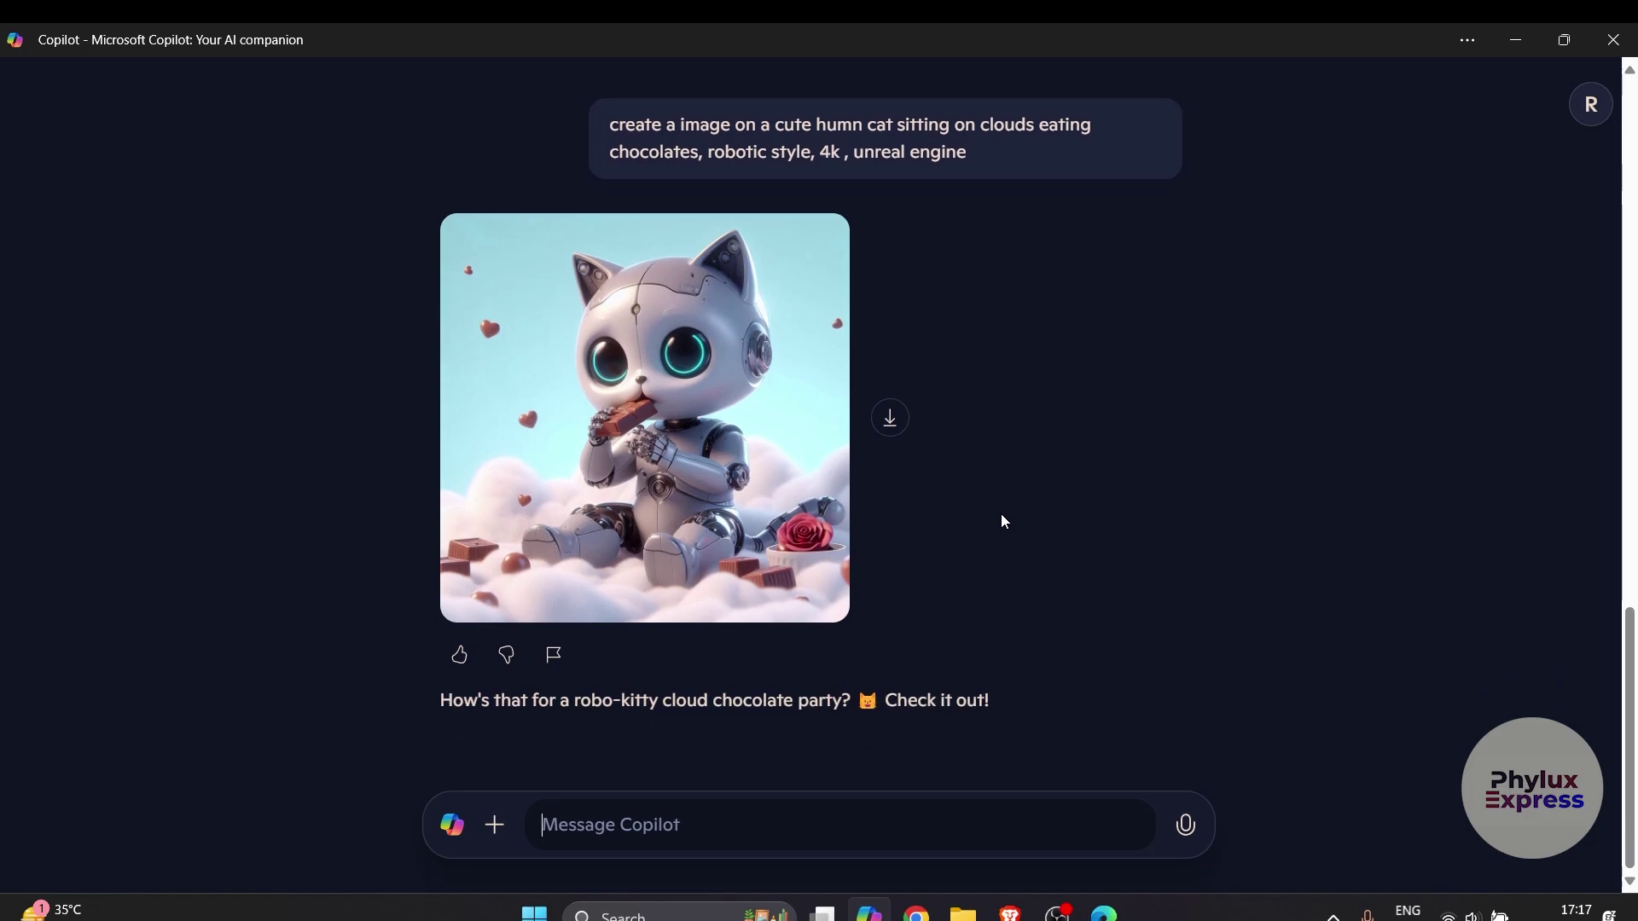
Step: Download the generated robotic cat image, open the downloaded file to view it, and close the image viewer
{"action": "left_click", "coordinate": [892, 423]}
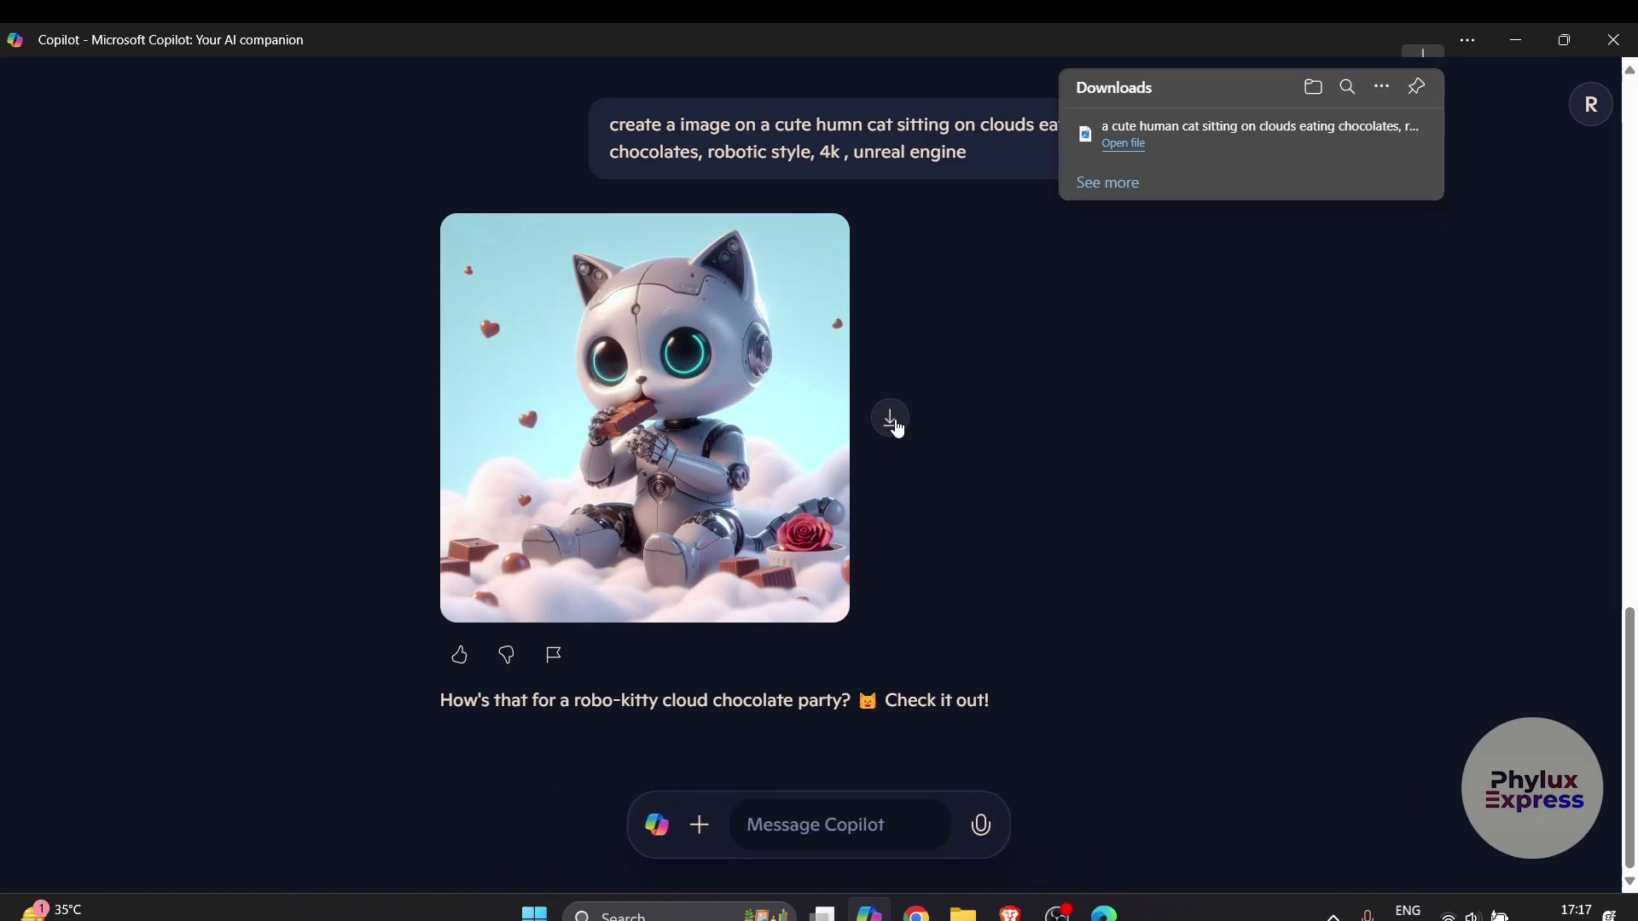
{"action": "left_click", "coordinate": [1181, 130]}
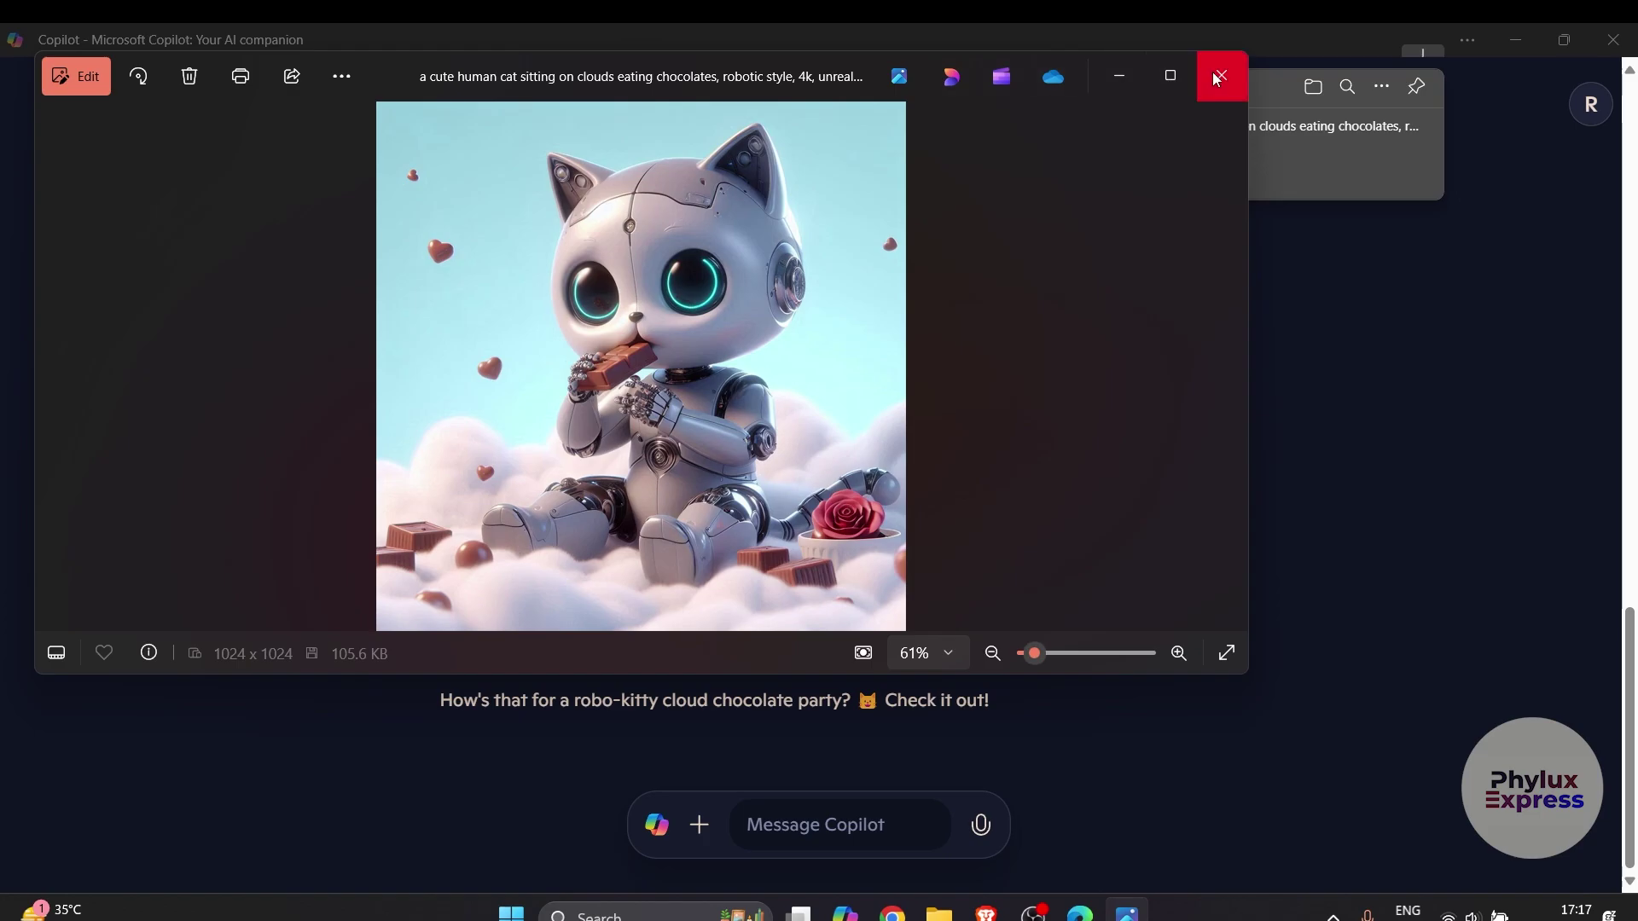
{"action": "left_click", "coordinate": [1217, 79]}
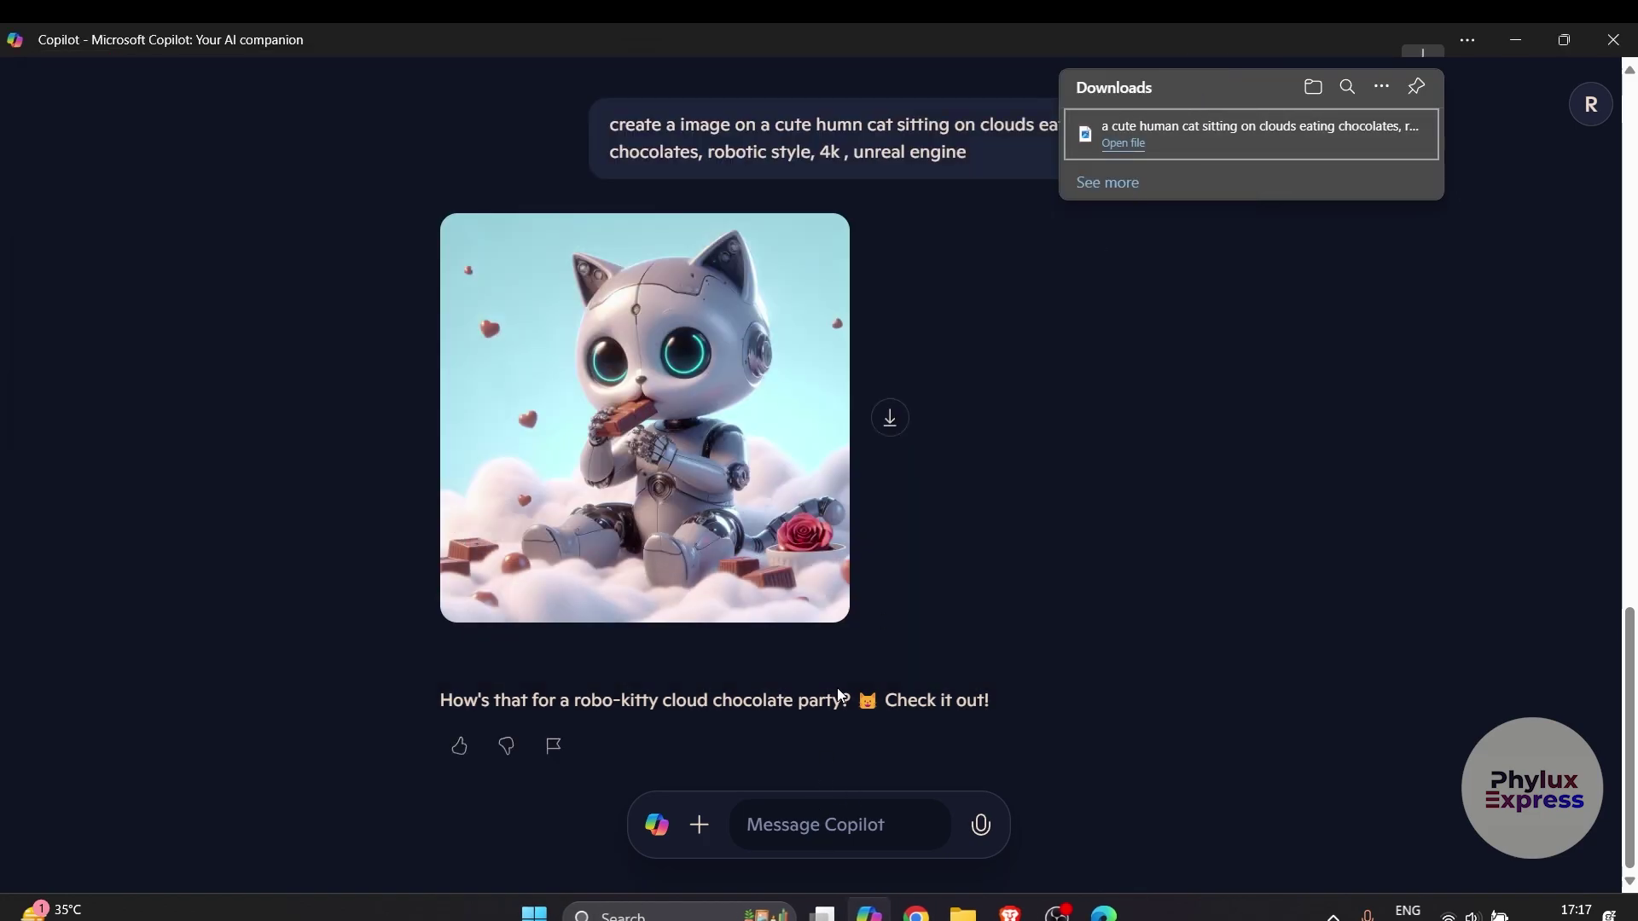
Step: Begin a new image prompt in the message box with "create a log"
{"action": "left_click", "coordinate": [809, 832]}
{"action": "type", "text": "create a log"}
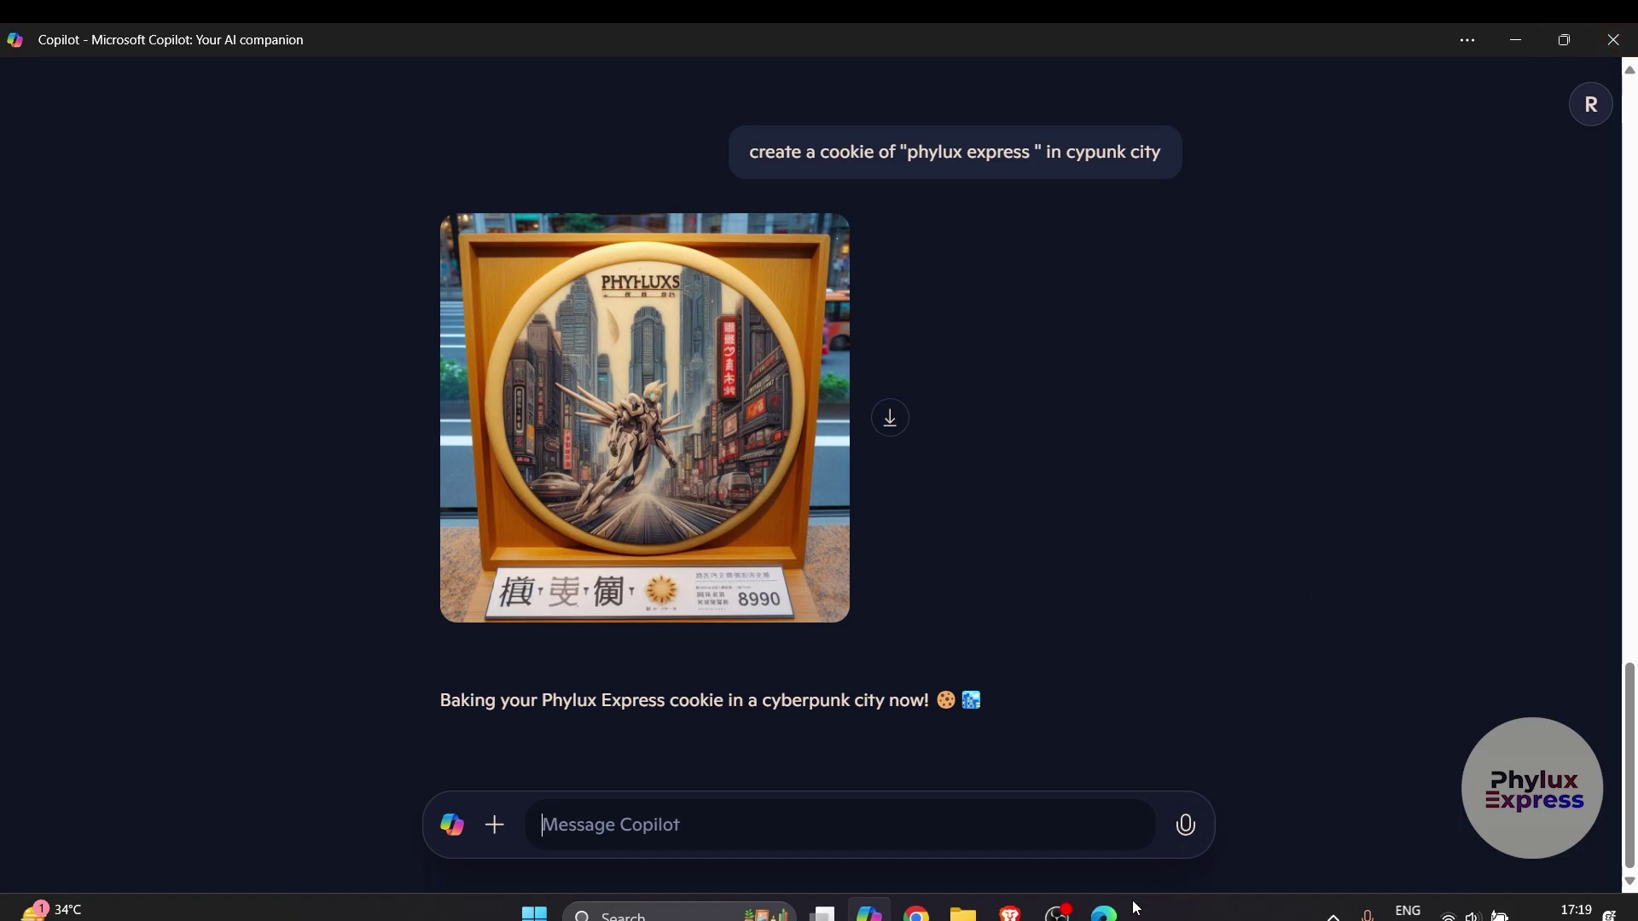
Step: Switch to Microsoft Edge, search the web for "copilot web", and open the Copilot website at the start of the conversation
{"action": "left_click", "coordinate": [1102, 913]}
{"action": "left_click", "coordinate": [411, 41]}
{"action": "type", "text": "co"}
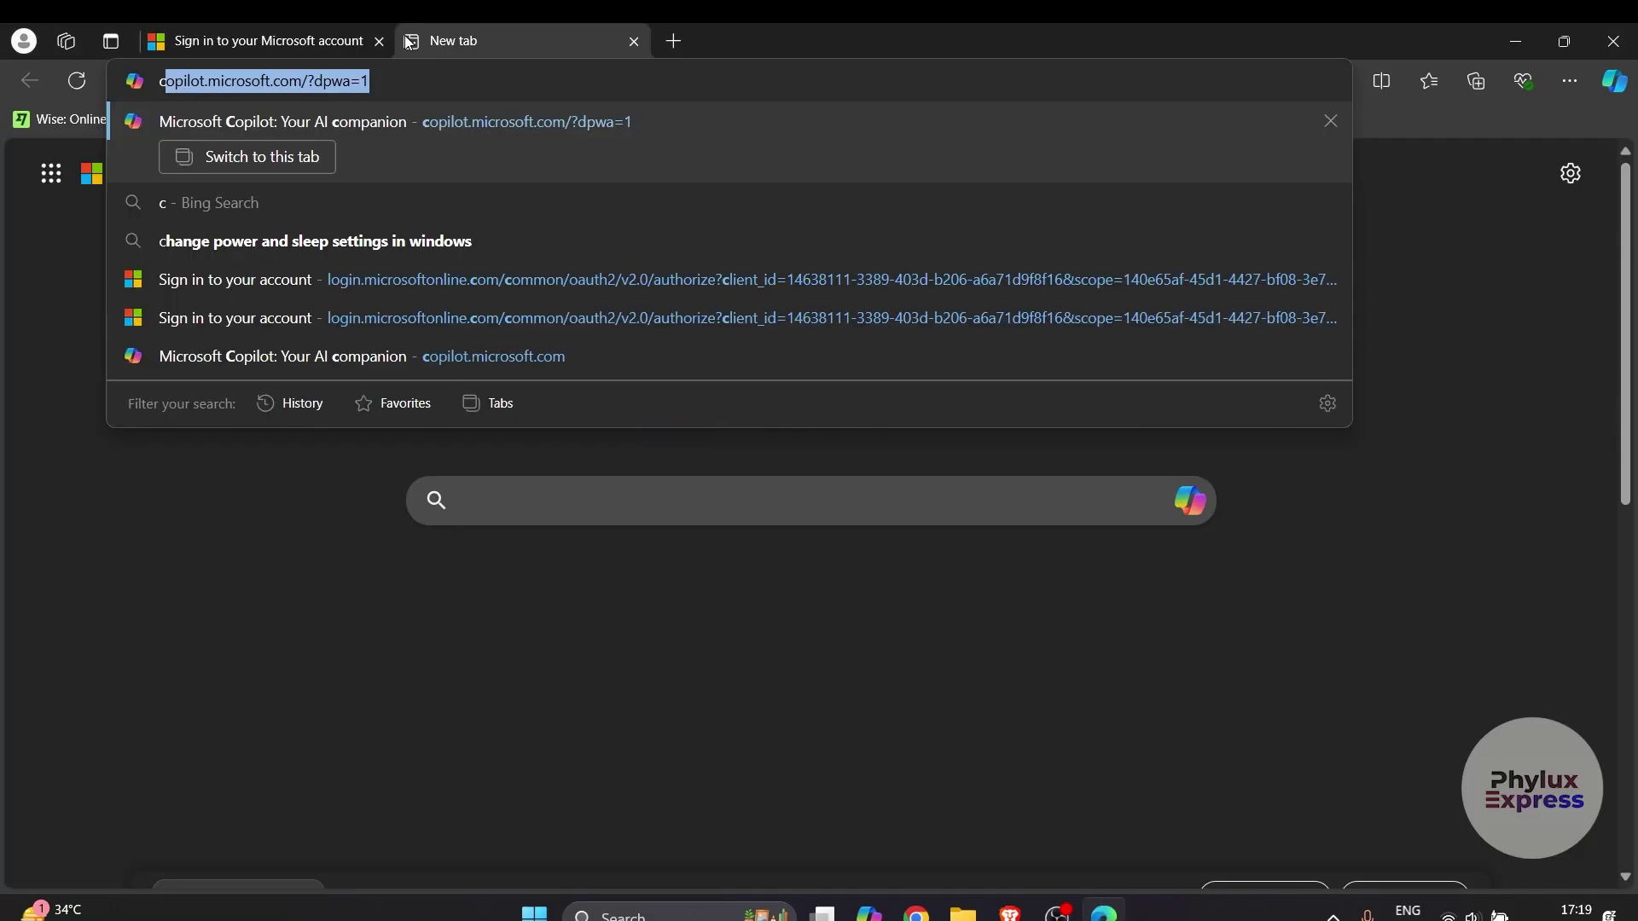
{"action": "type", "text": "pilot web"}
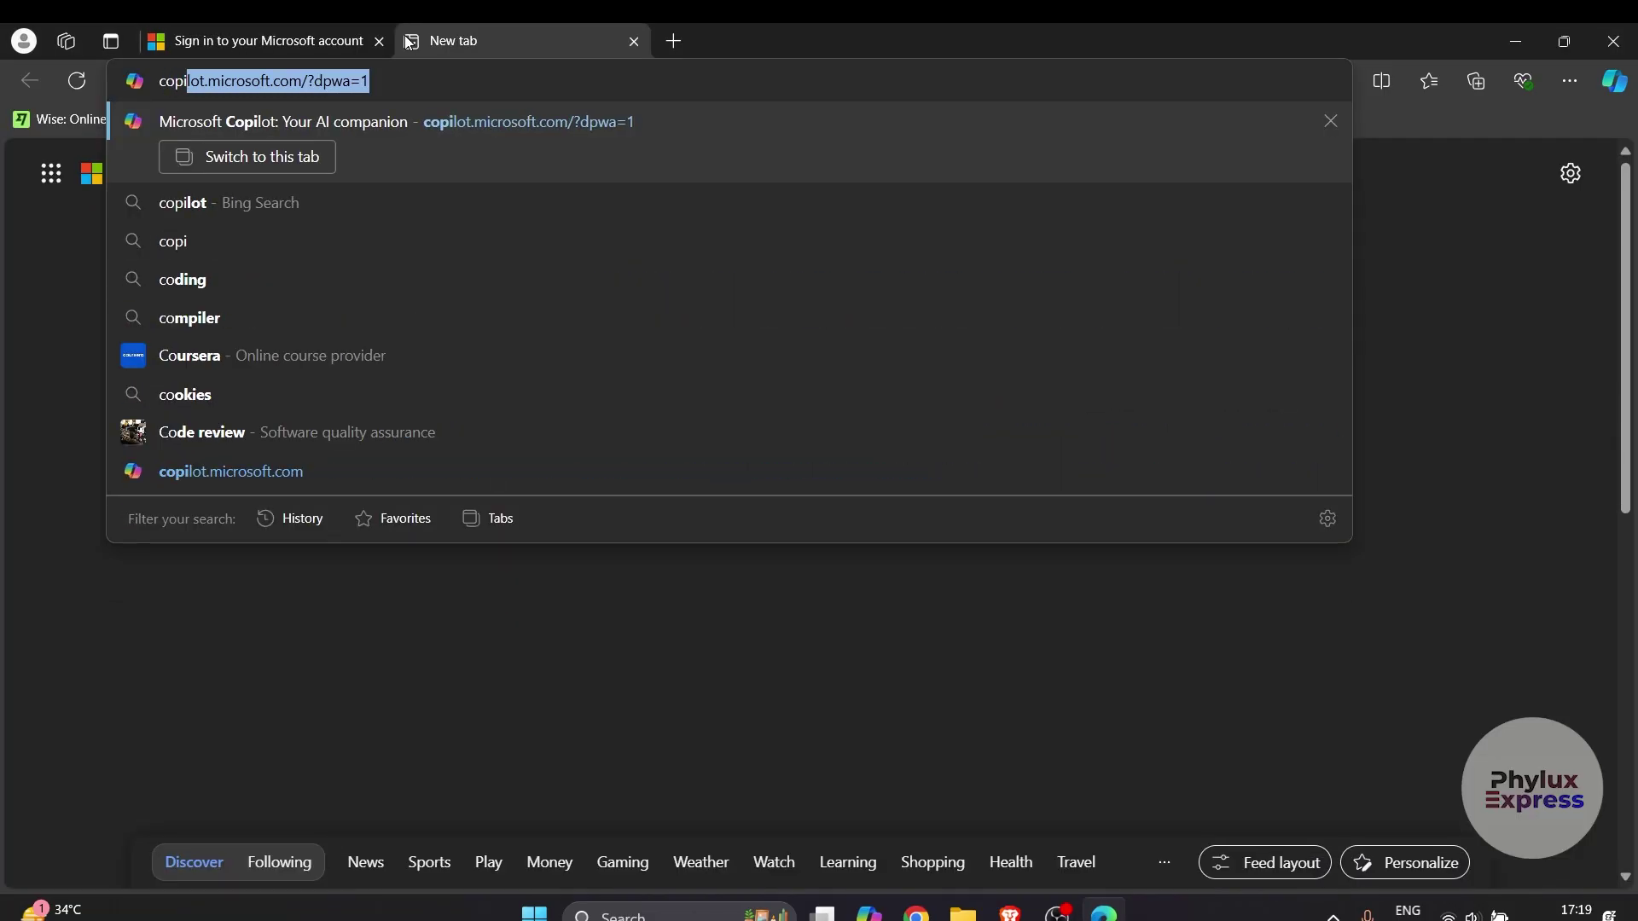
{"action": "key", "text": "Return"}
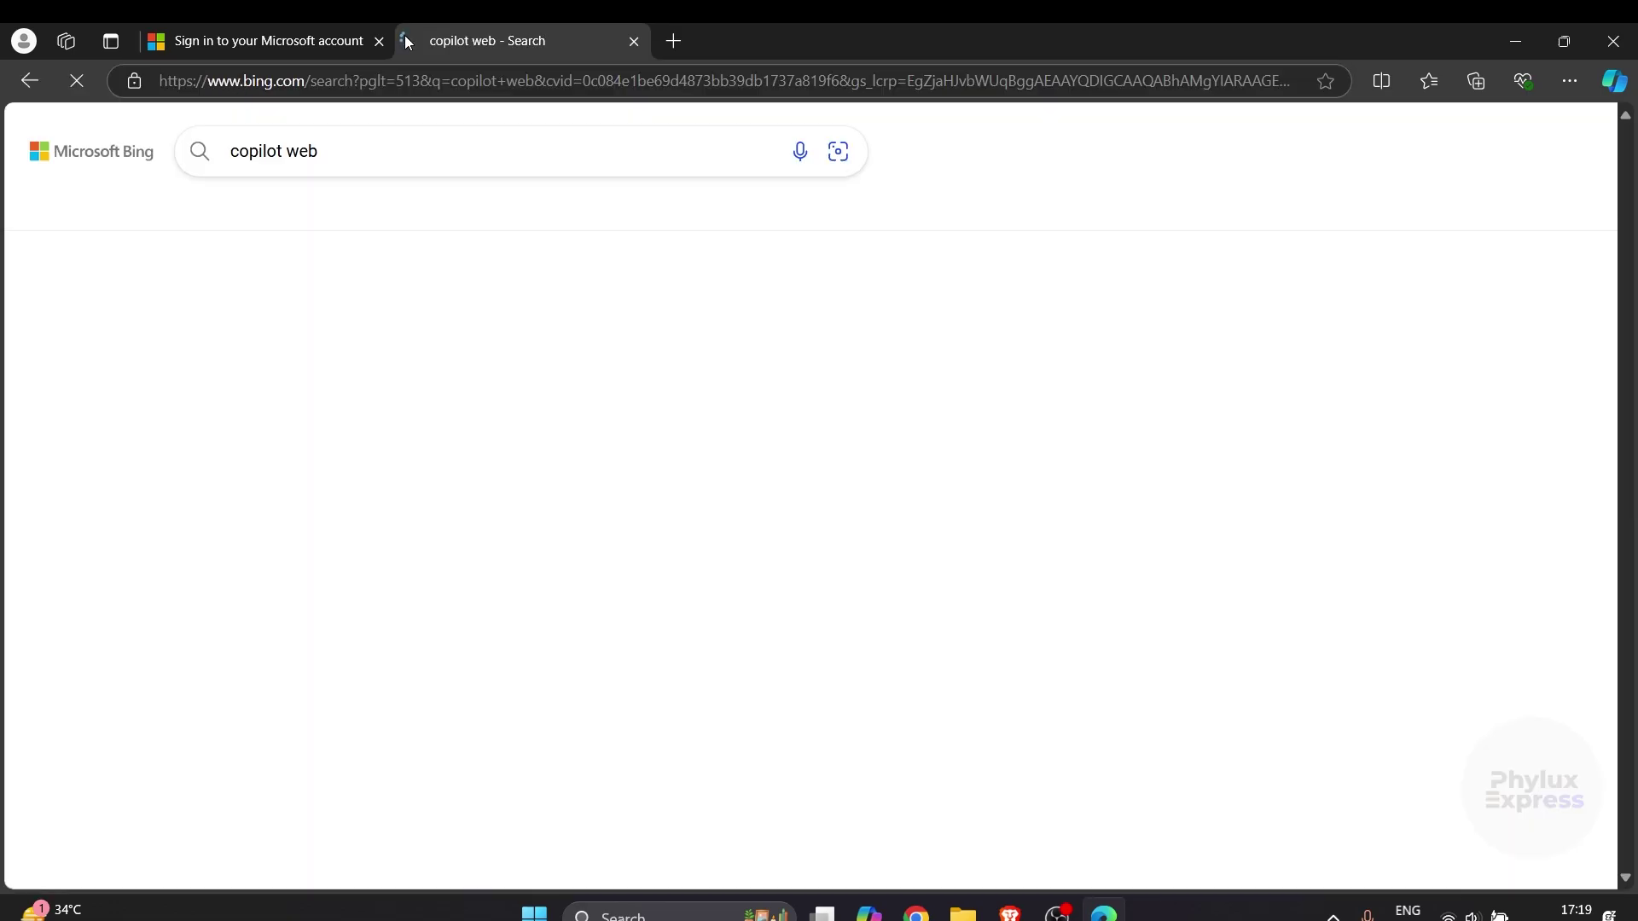
{"action": "left_click", "coordinate": [480, 274]}
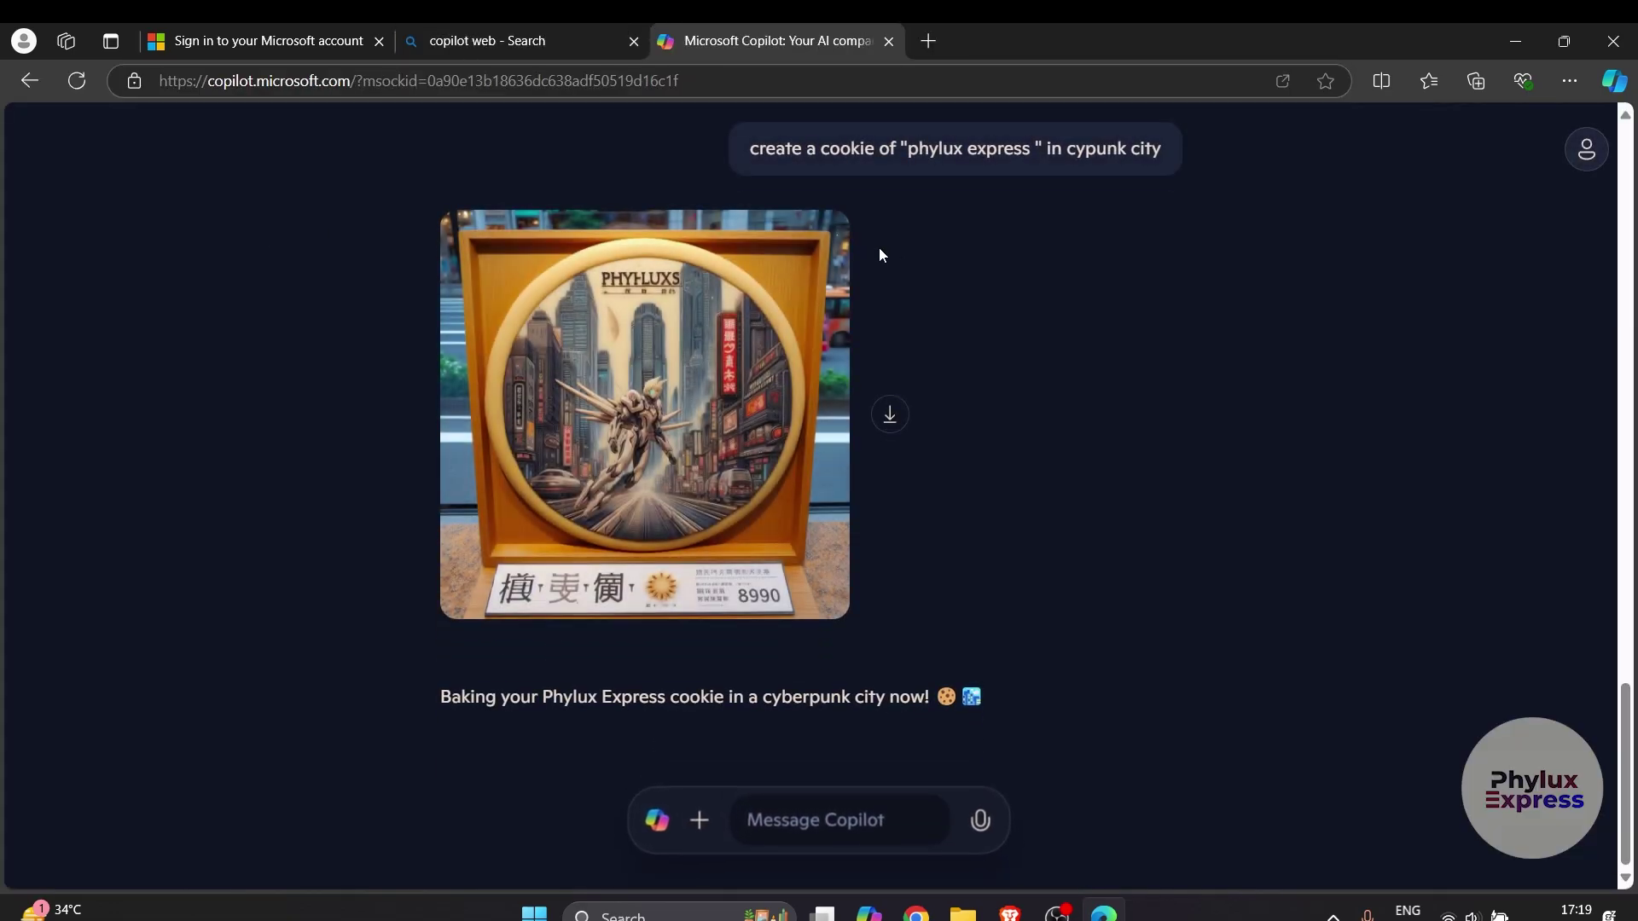
{"action": "scroll", "coordinate": [943, 596], "scroll_direction": "up", "scroll_amount": 10}
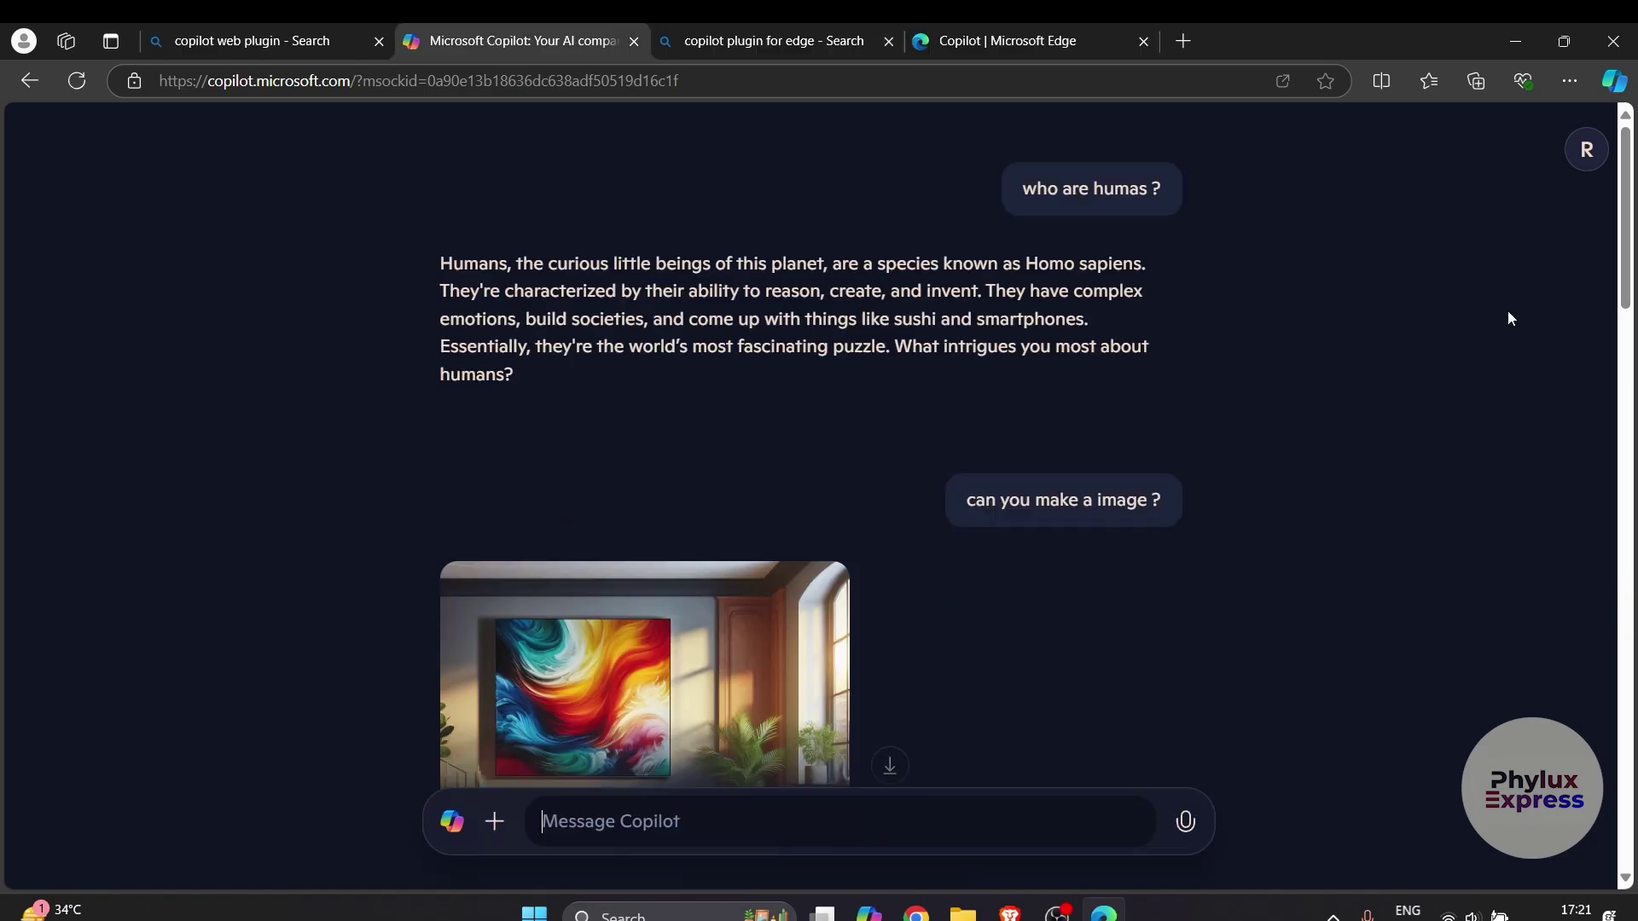
Step: Open Edge's built-in Copilot sidebar and widen it to cover most of the browser window
{"action": "mouse_move", "coordinate": [1181, 389]}
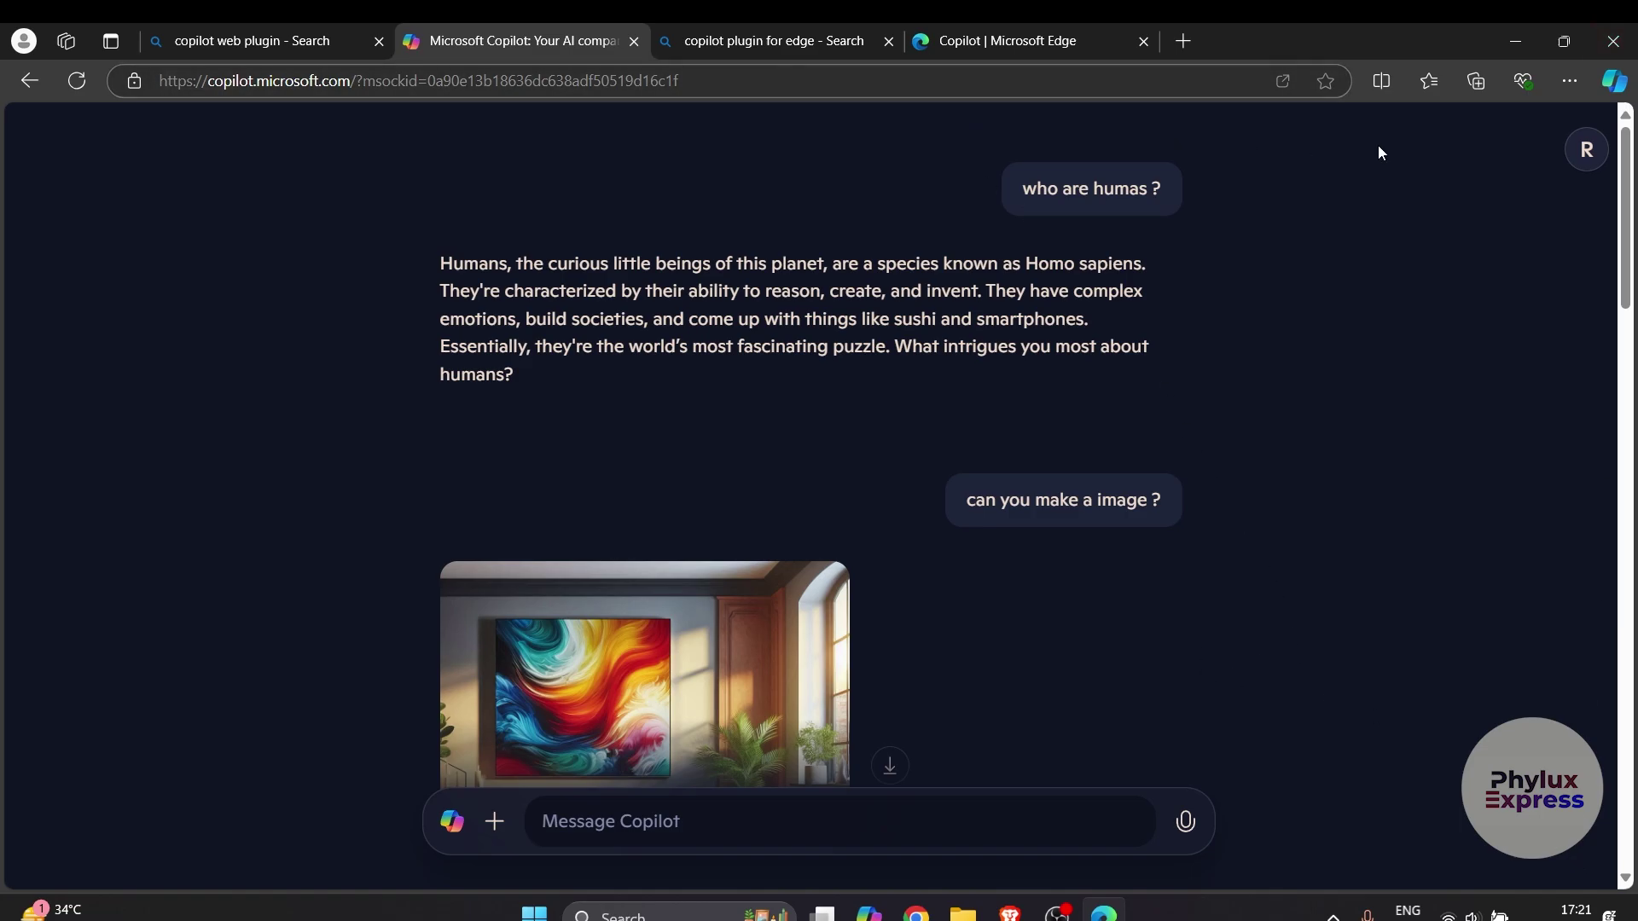
{"action": "left_click", "coordinate": [1613, 81]}
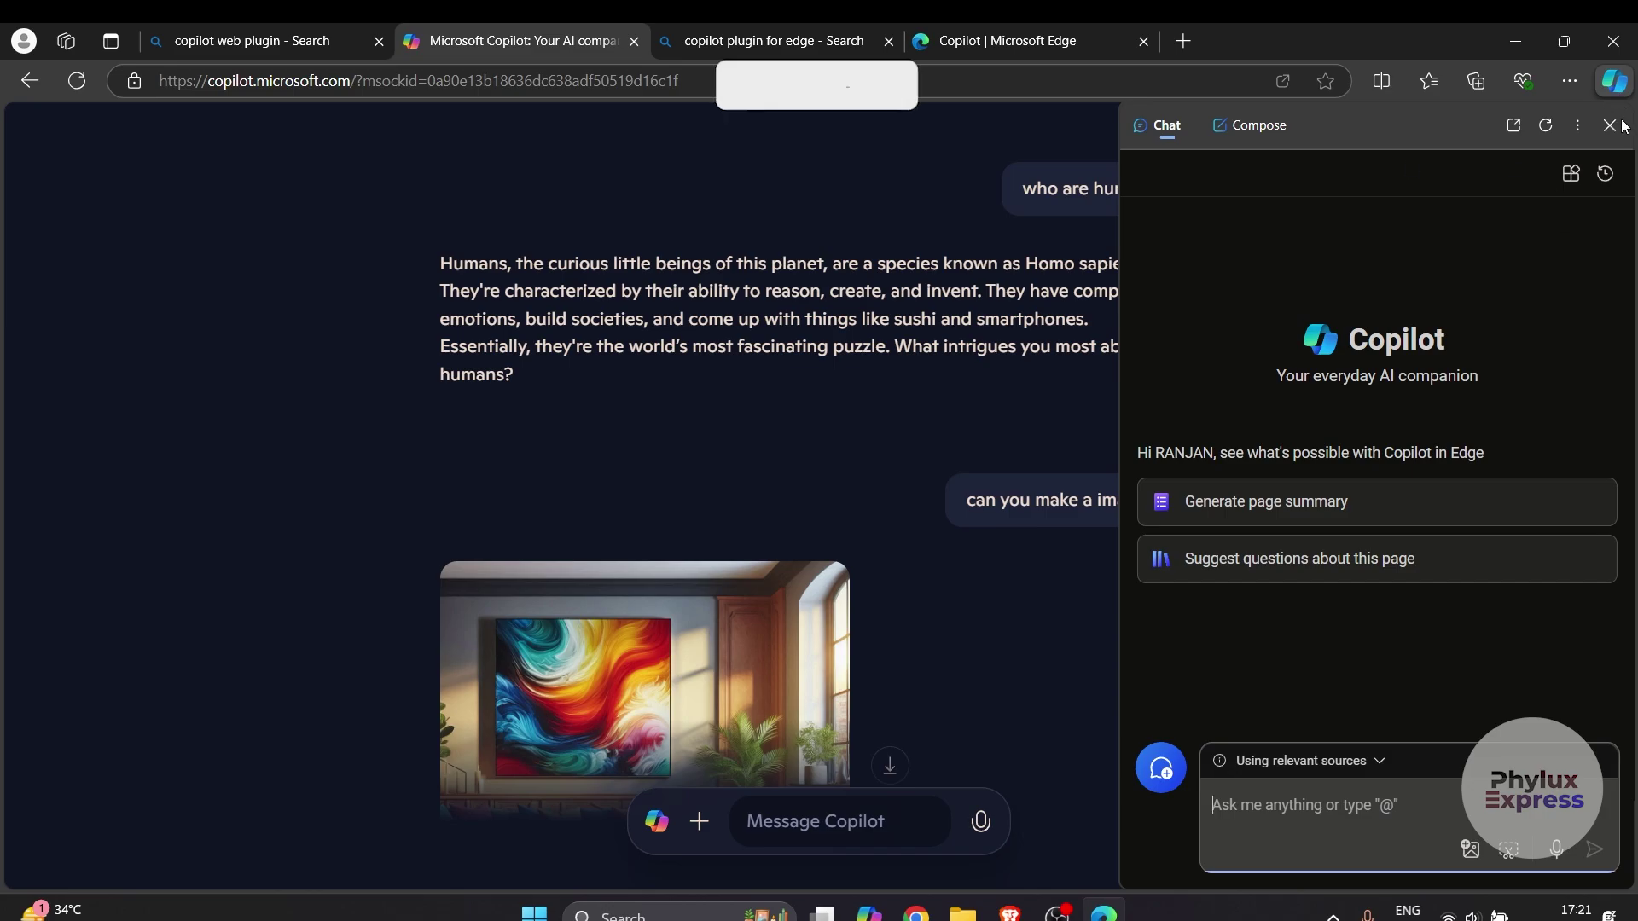
{"action": "left_click", "coordinate": [1615, 83]}
{"action": "left_click", "coordinate": [1615, 82]}
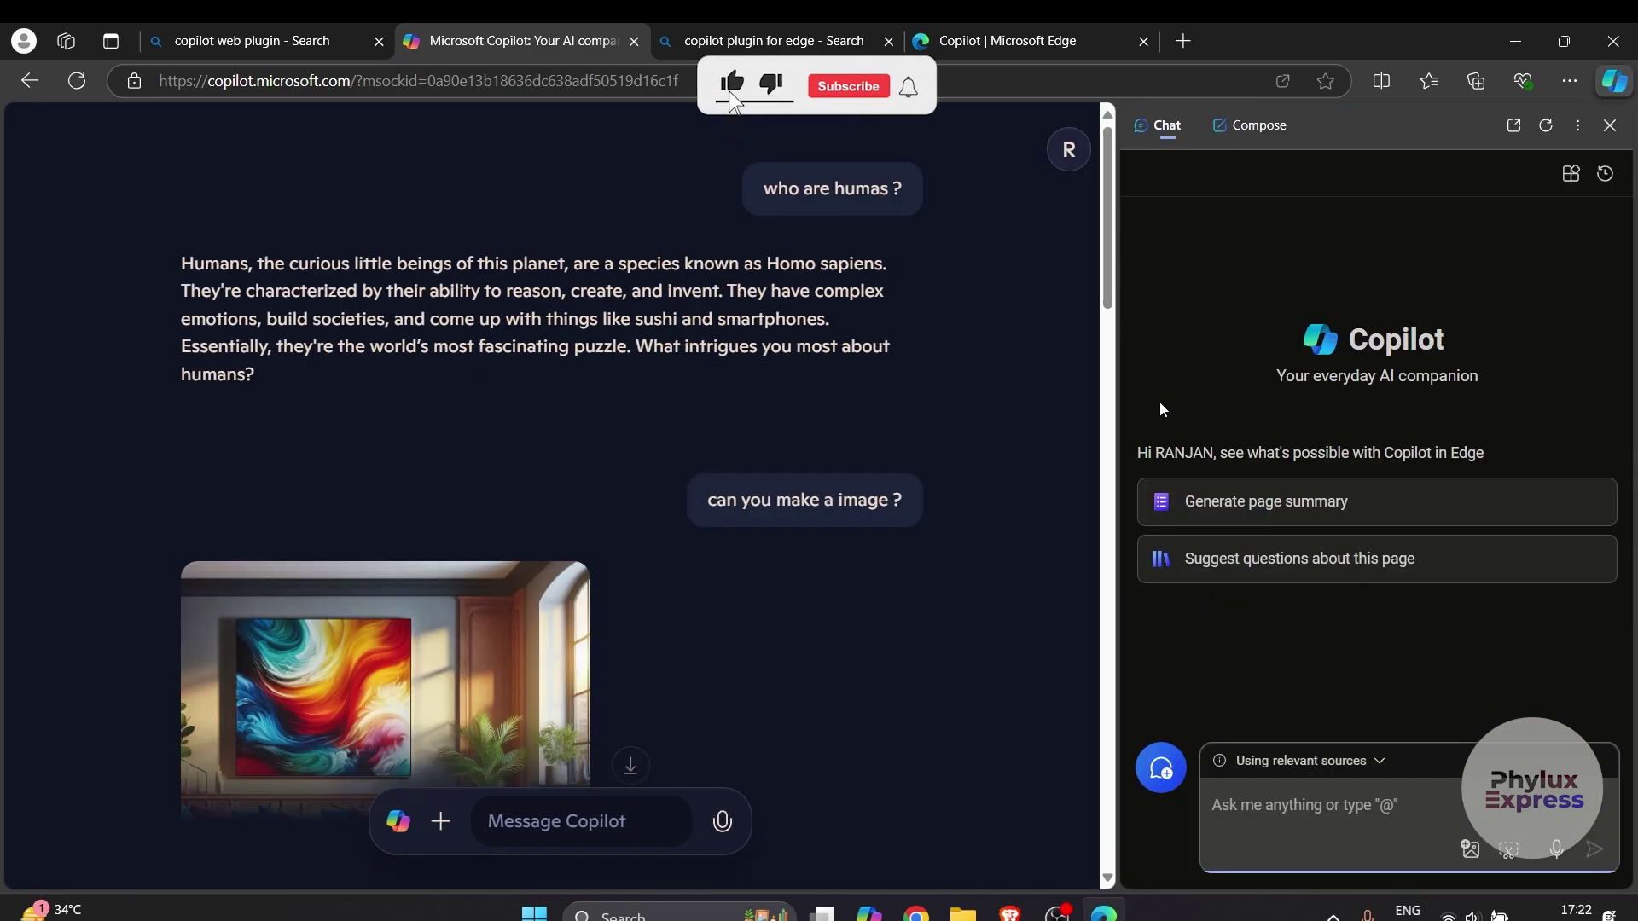
{"action": "left_click_drag", "start_coordinate": [1122, 424], "coordinate": [436, 438]}
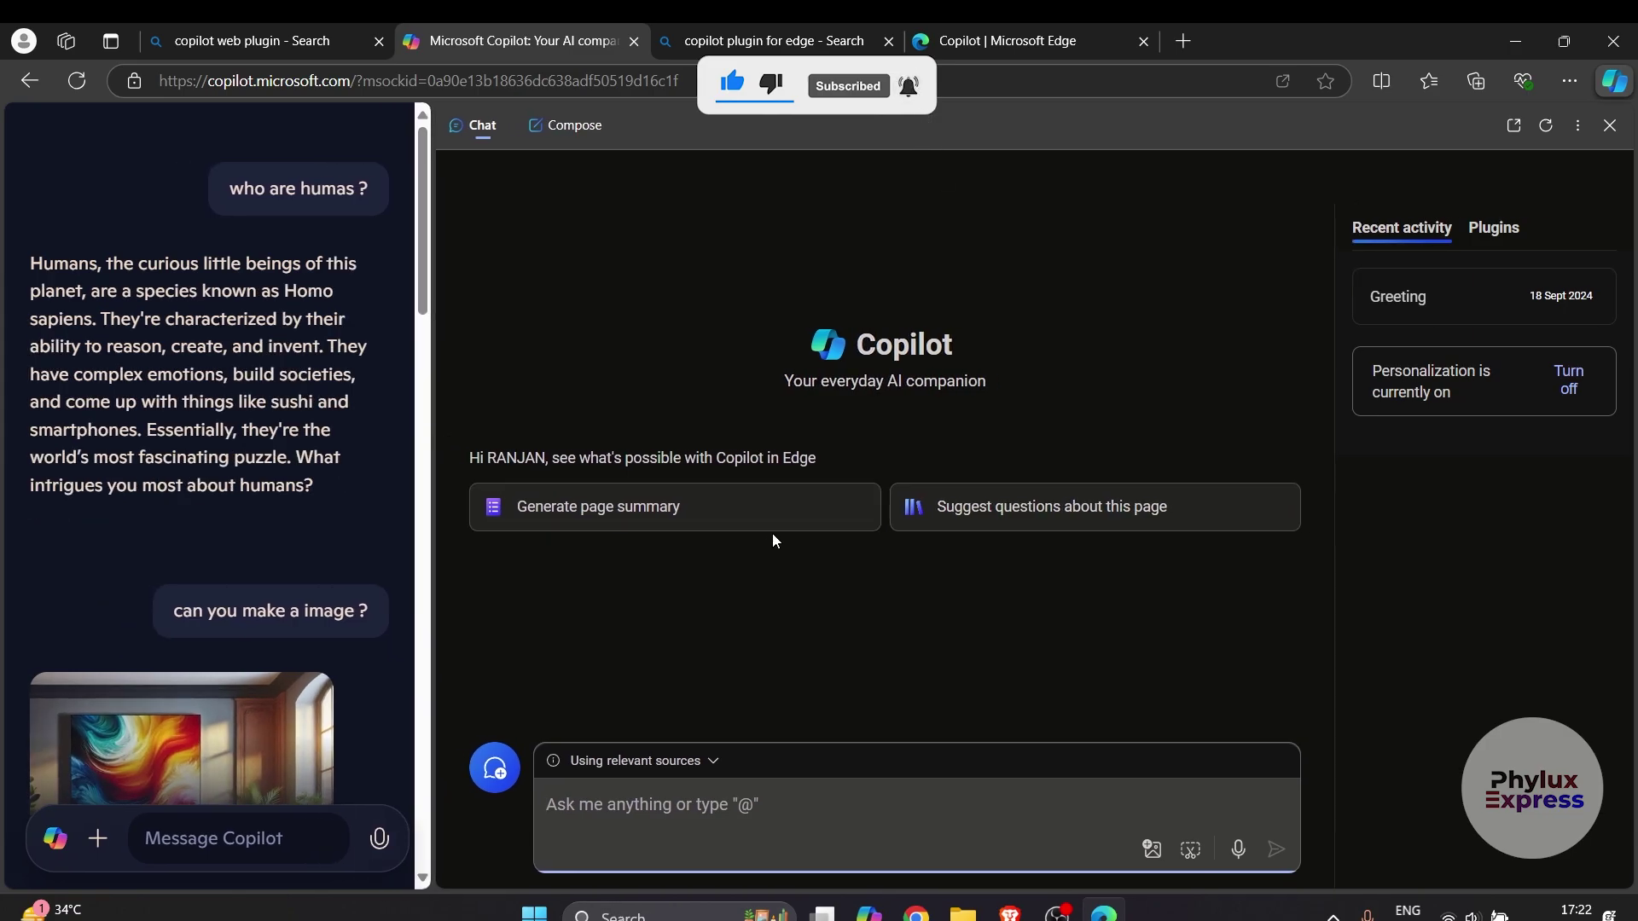
Step: View the sidebar's Compose mode, return to Chat, and close and reopen the Copilot sidebar
{"action": "left_click", "coordinate": [578, 129]}
{"action": "left_click", "coordinate": [485, 136]}
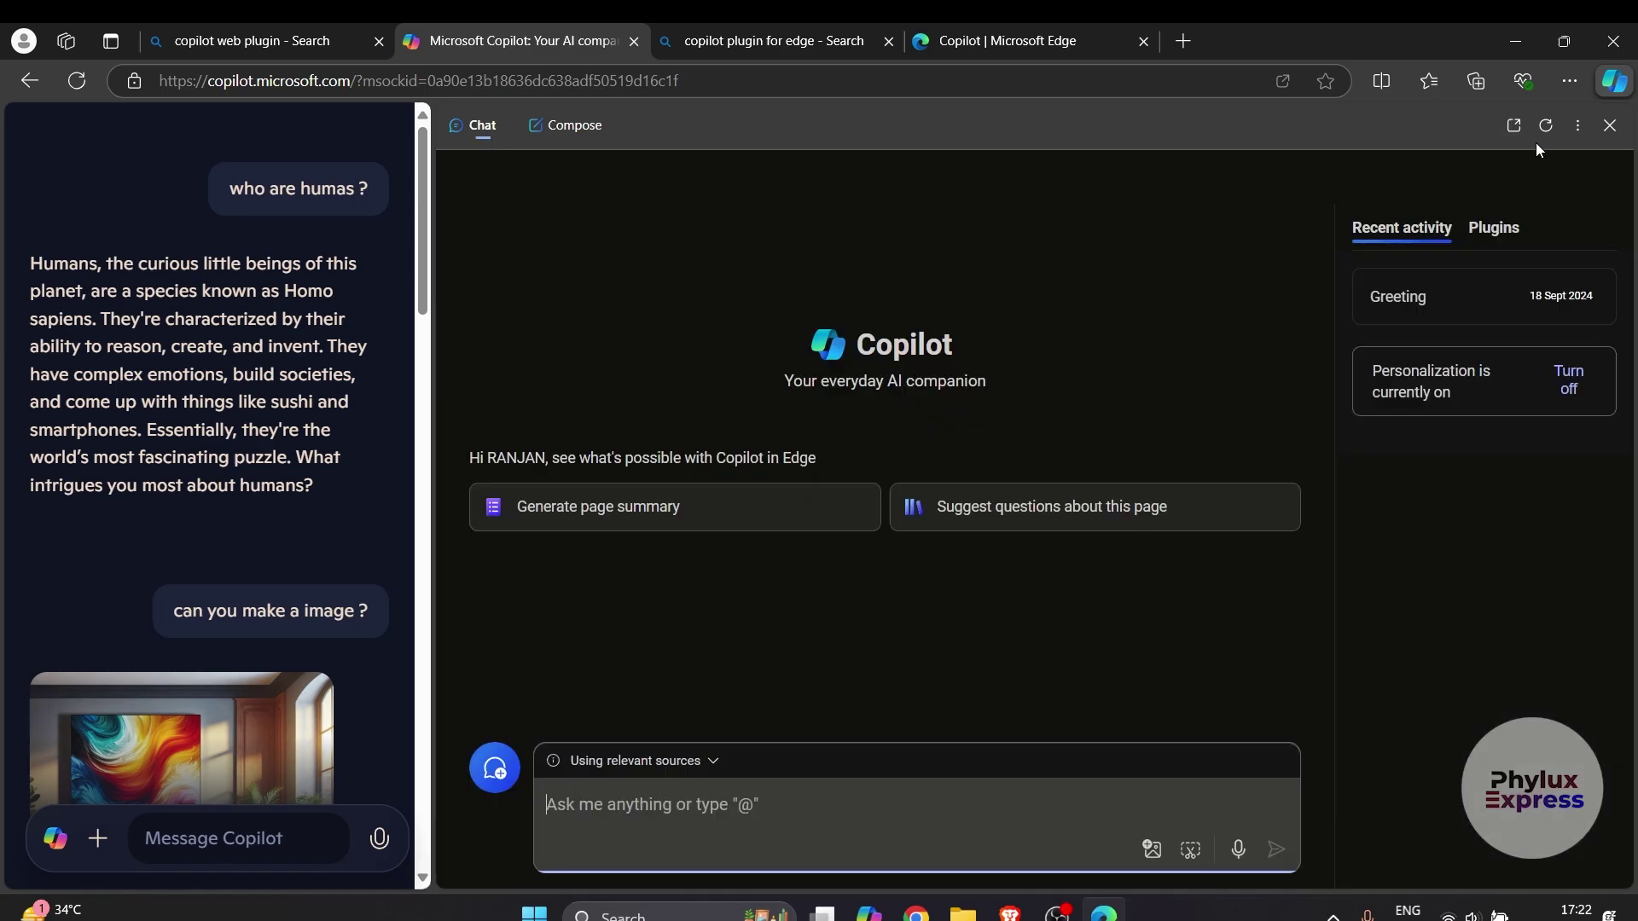
{"action": "left_click", "coordinate": [1609, 126]}
{"action": "left_click", "coordinate": [1611, 83]}
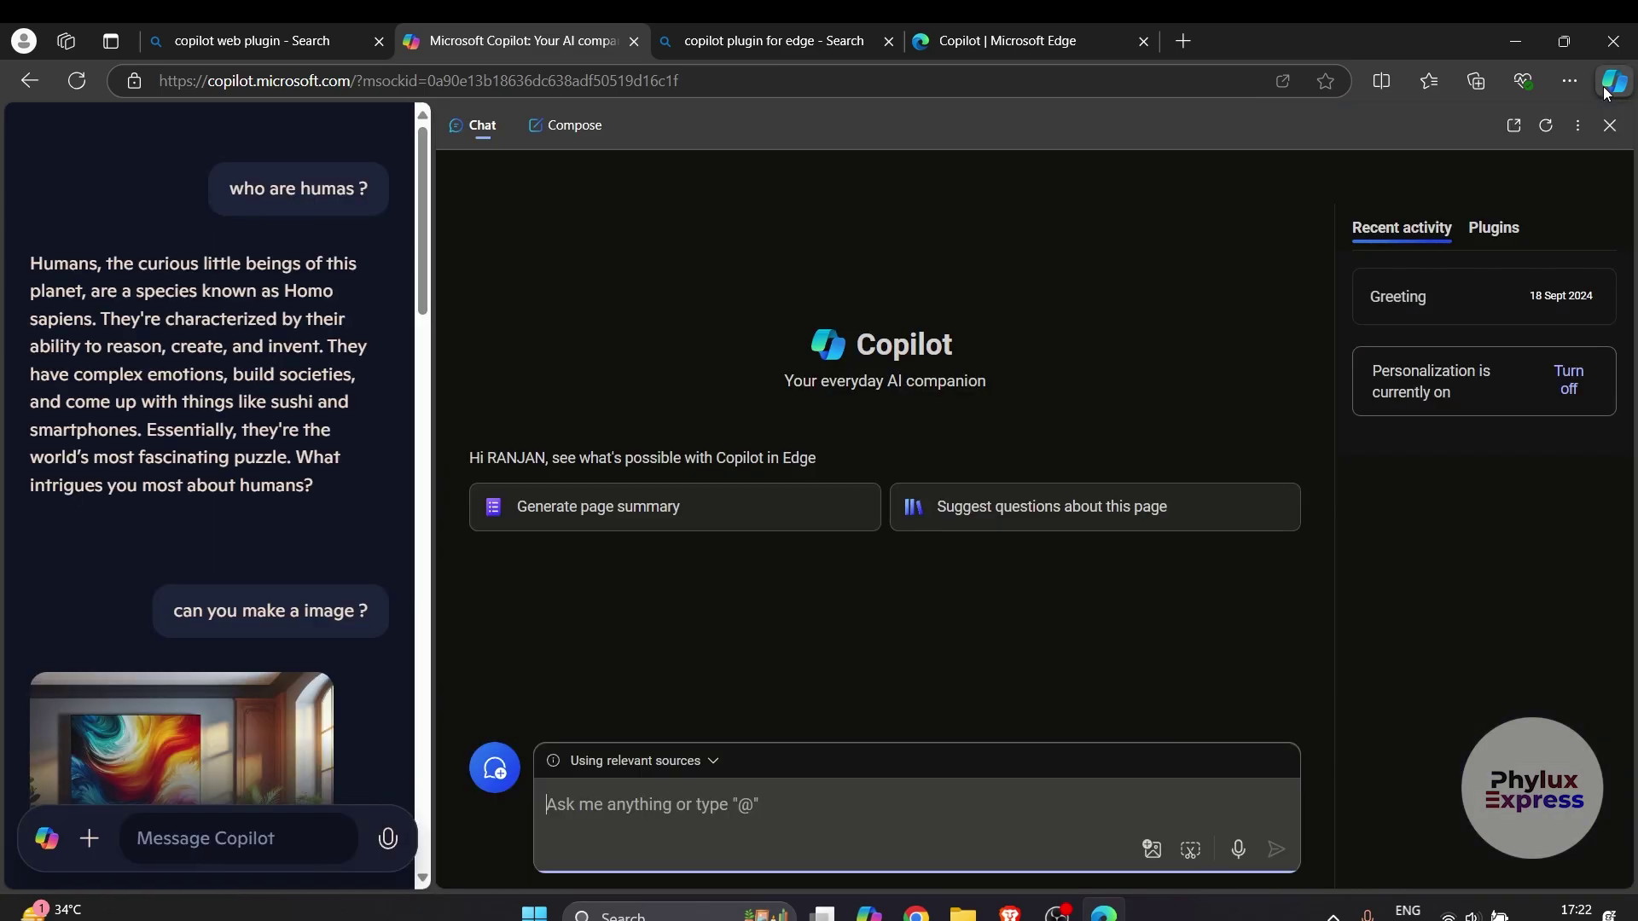
Step: Show the Copilot sidebar's plugins and examine the available ones from Search through Suno
{"action": "left_click", "coordinate": [1499, 235]}
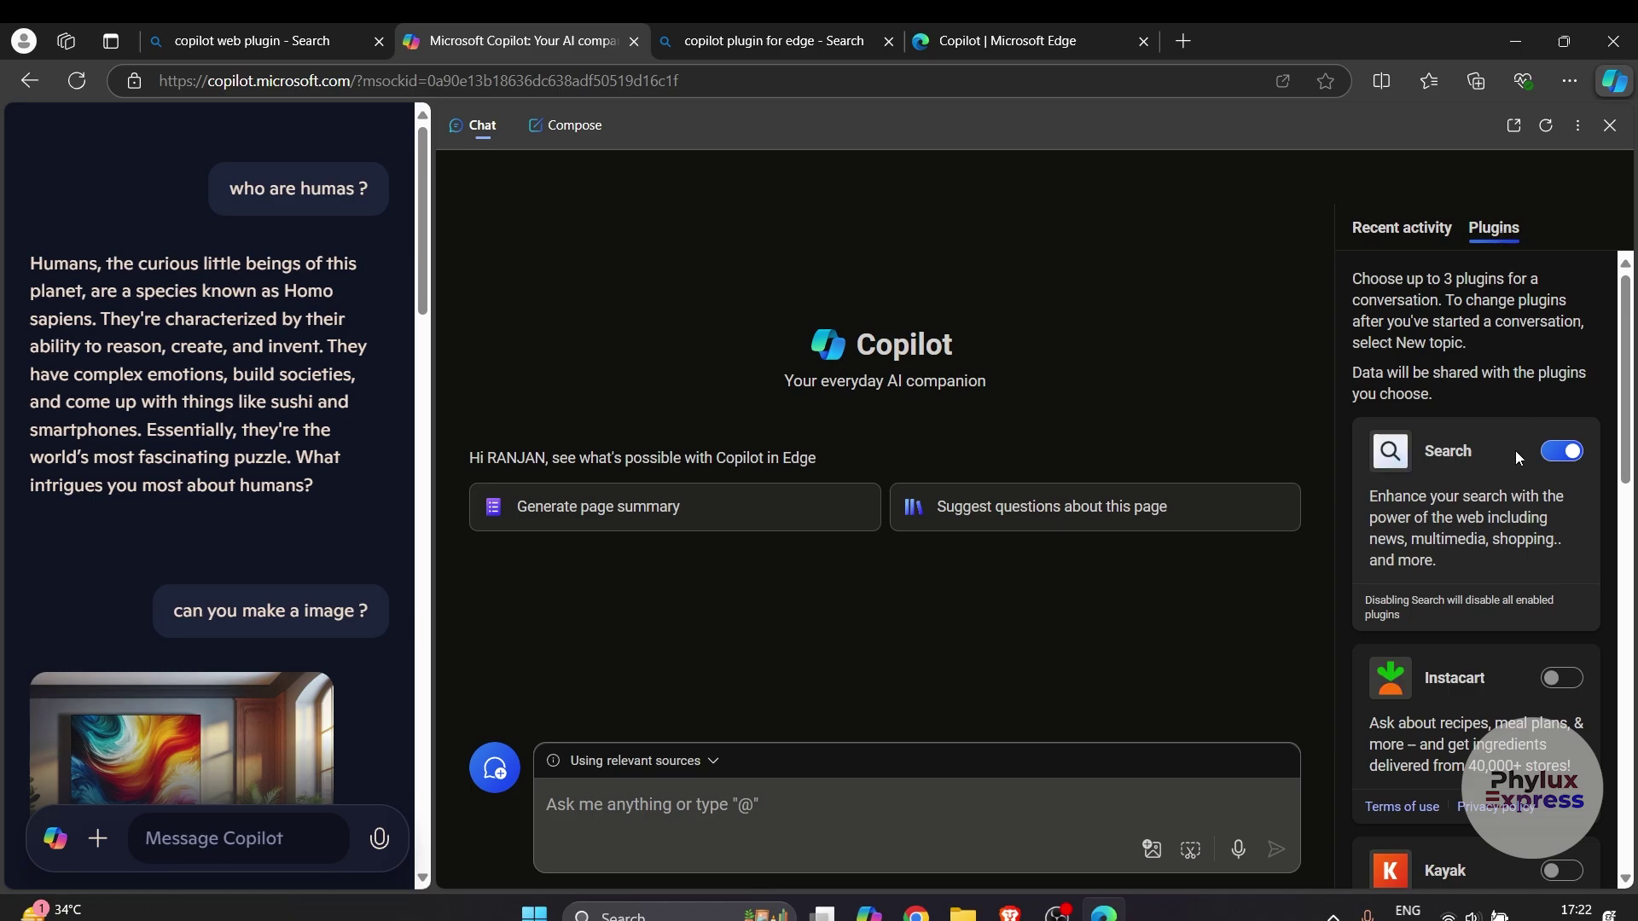
{"action": "scroll", "coordinate": [1491, 505], "scroll_direction": "down", "scroll_amount": 4}
{"action": "scroll", "coordinate": [1491, 503], "scroll_direction": "down", "scroll_amount": 8}
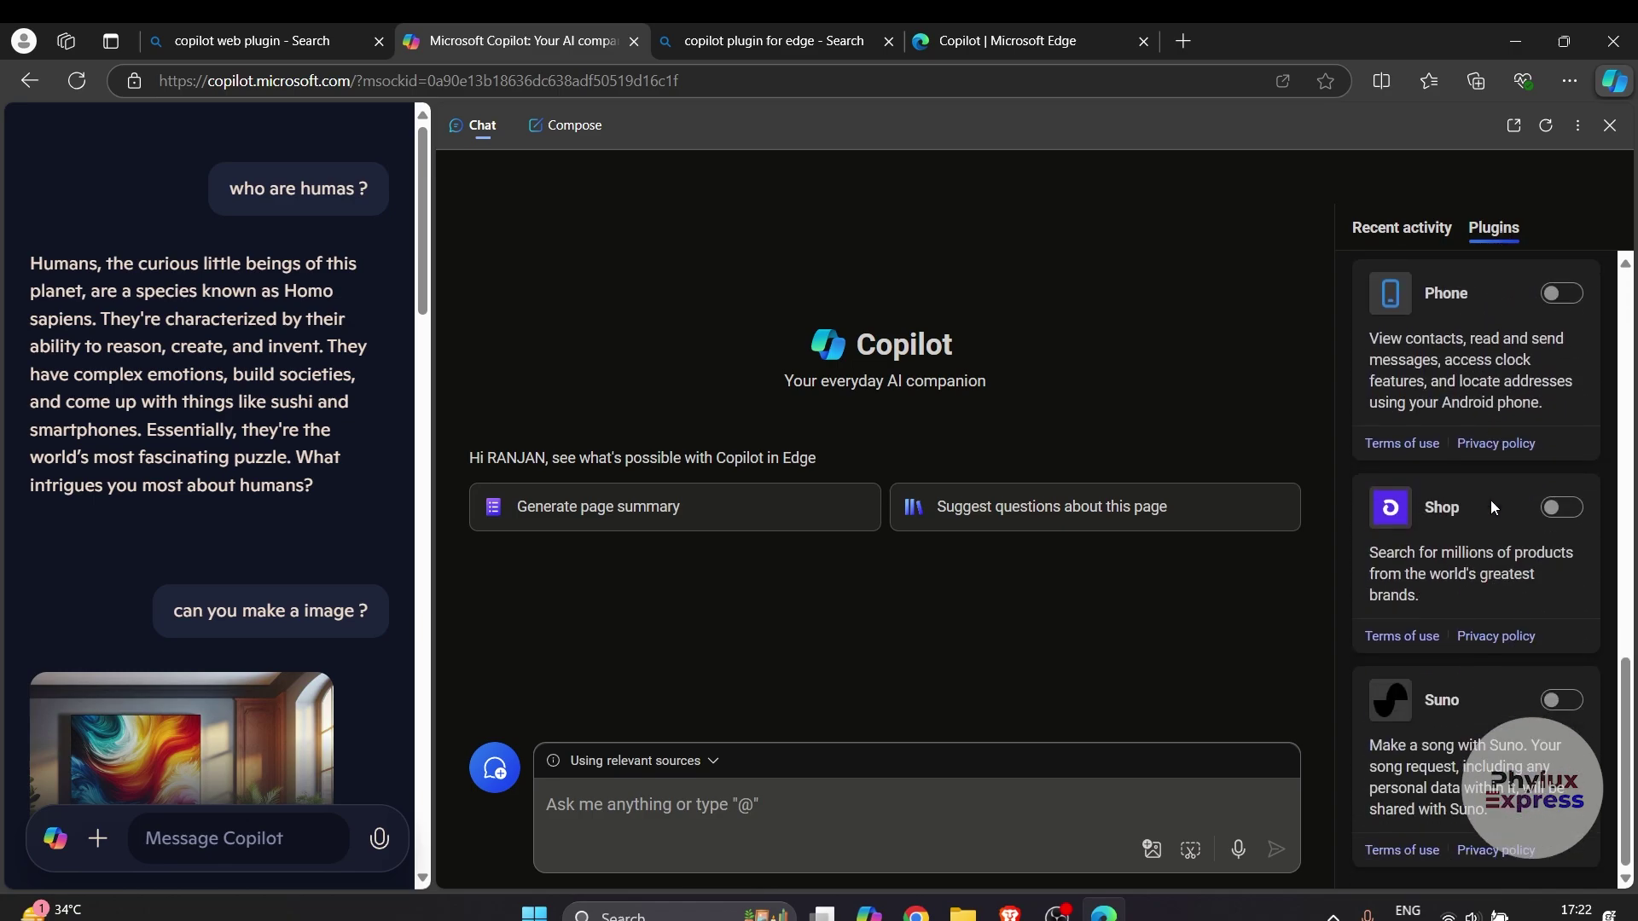
{"action": "scroll", "coordinate": [1489, 500], "scroll_direction": "up", "scroll_amount": 12}
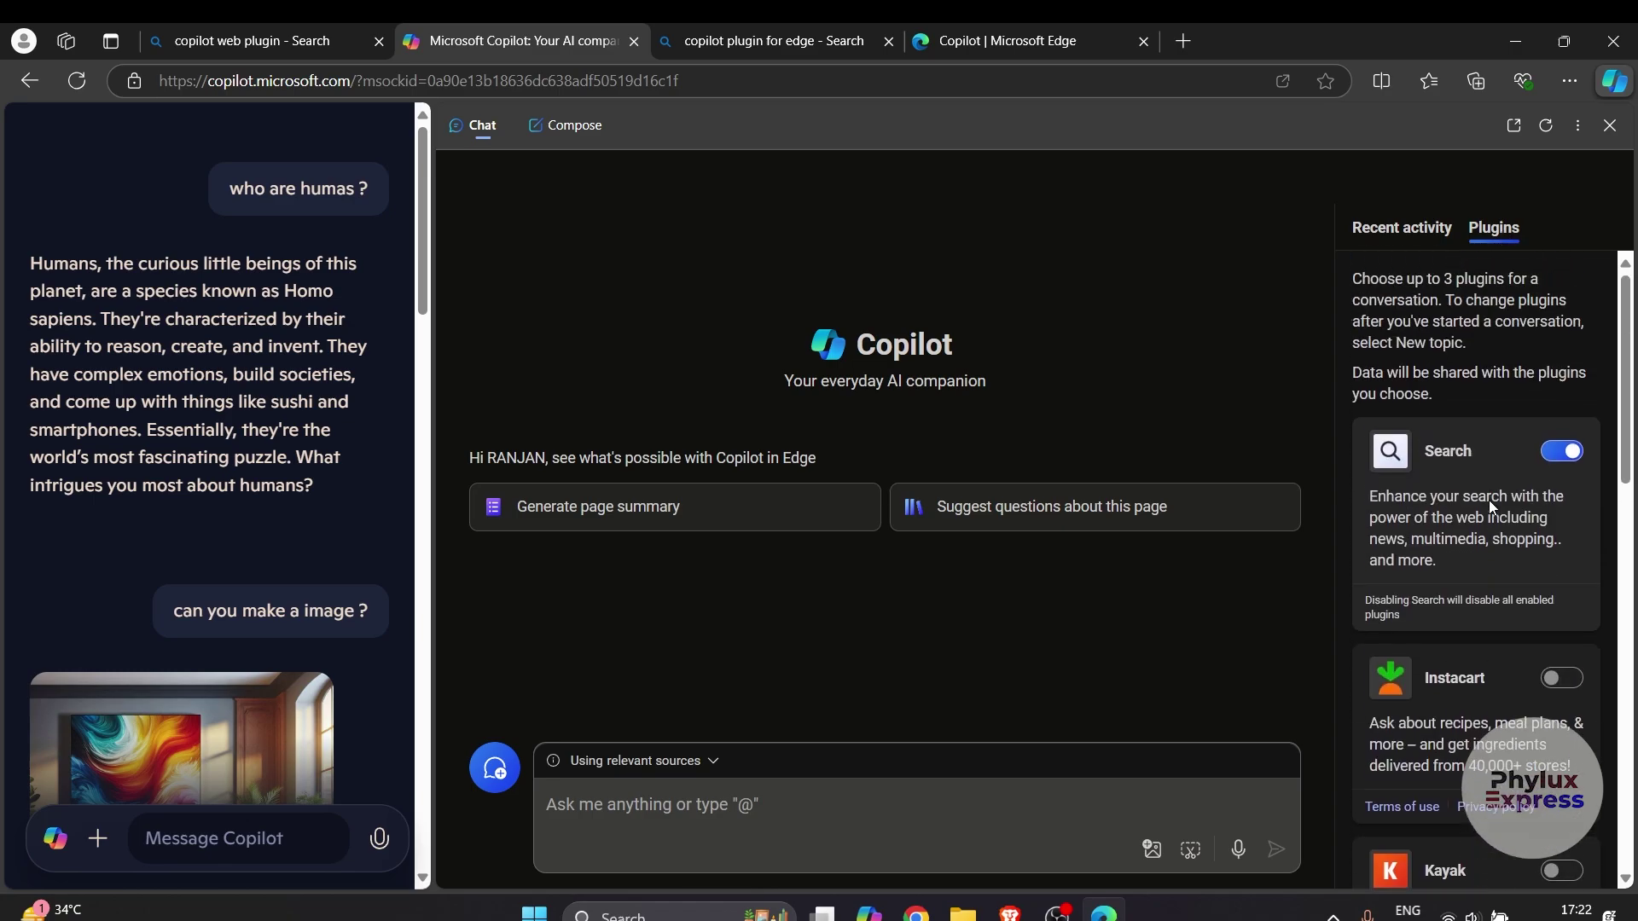
{"action": "left_click", "coordinate": [1487, 499]}
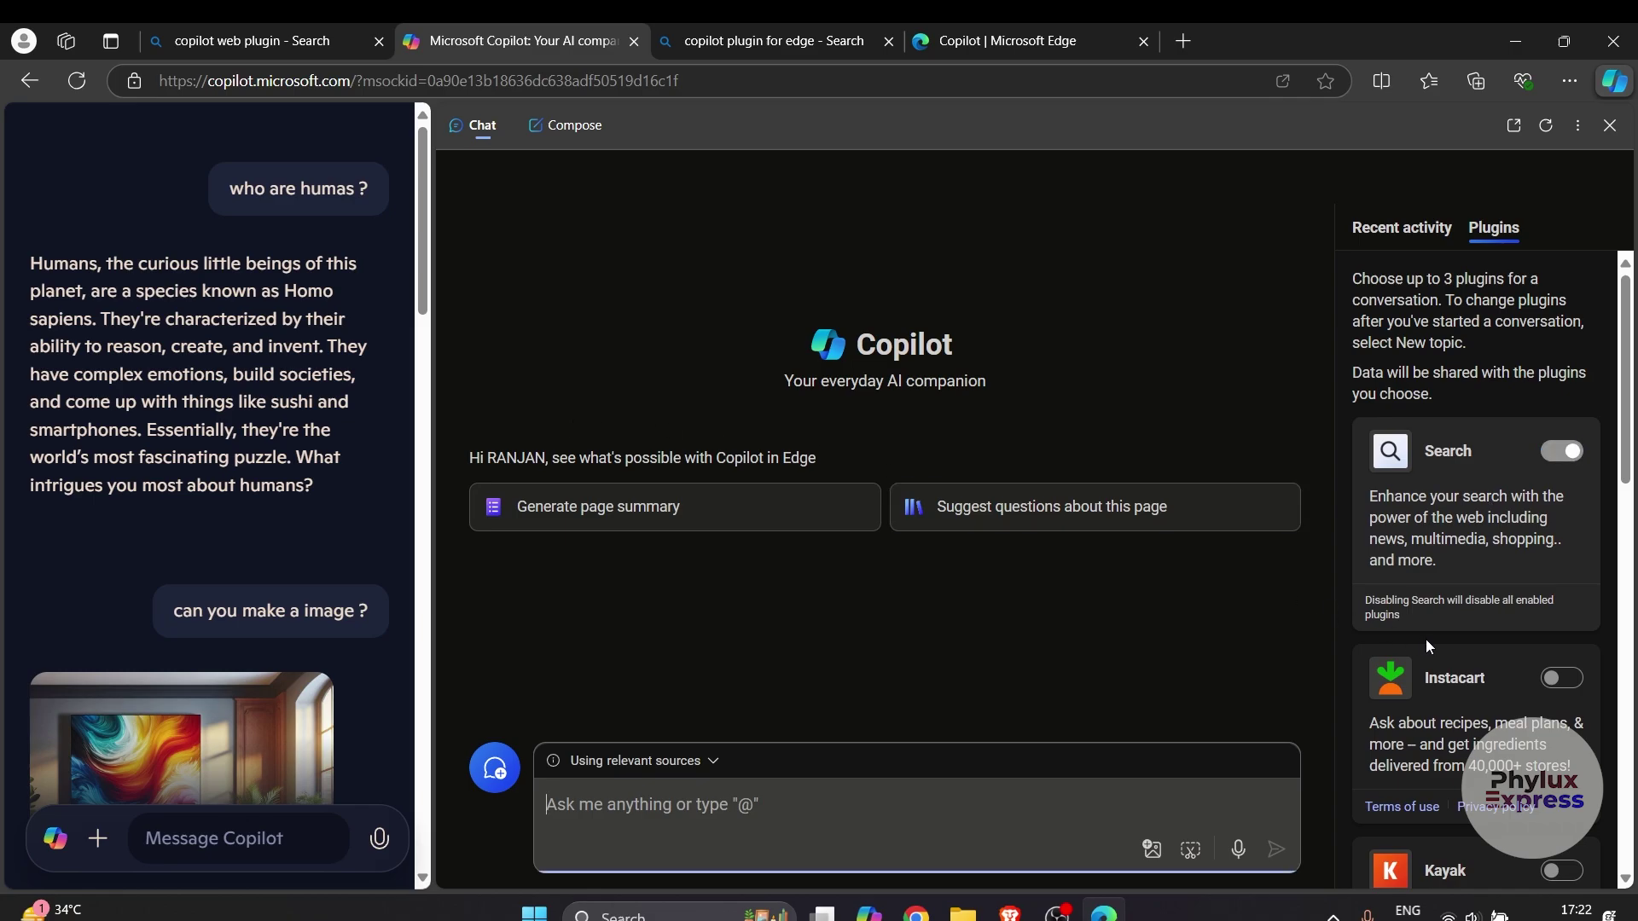
{"action": "scroll", "coordinate": [1426, 638], "scroll_direction": "down", "scroll_amount": 1}
{"action": "scroll", "coordinate": [1426, 641], "scroll_direction": "down", "scroll_amount": 1}
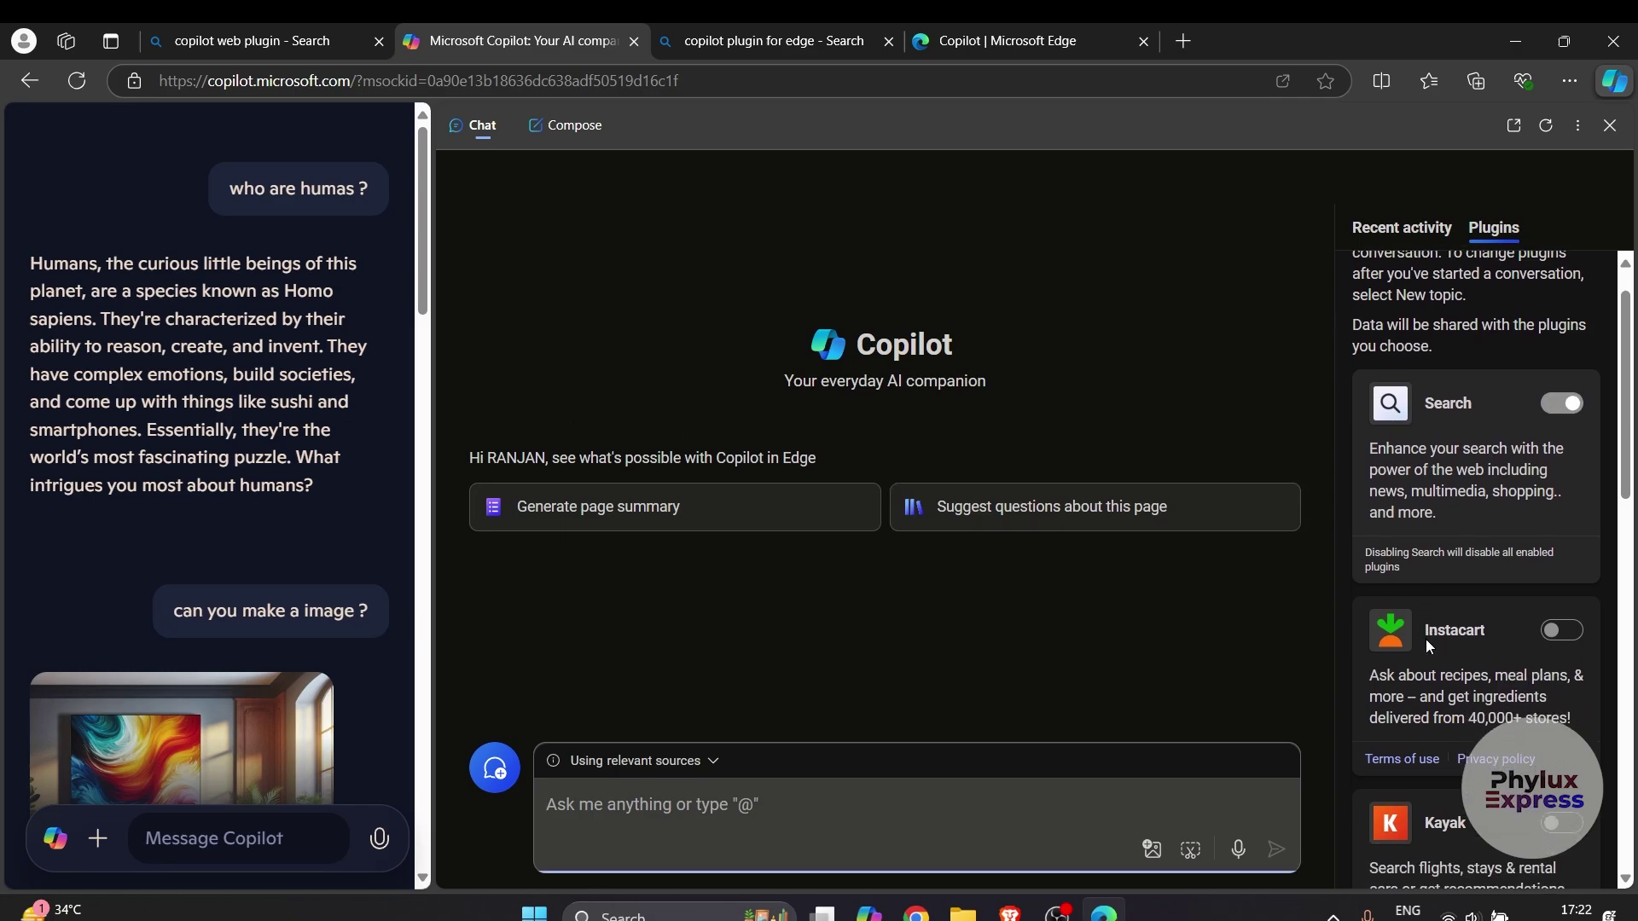
{"action": "scroll", "coordinate": [1425, 638], "scroll_direction": "down", "scroll_amount": 1}
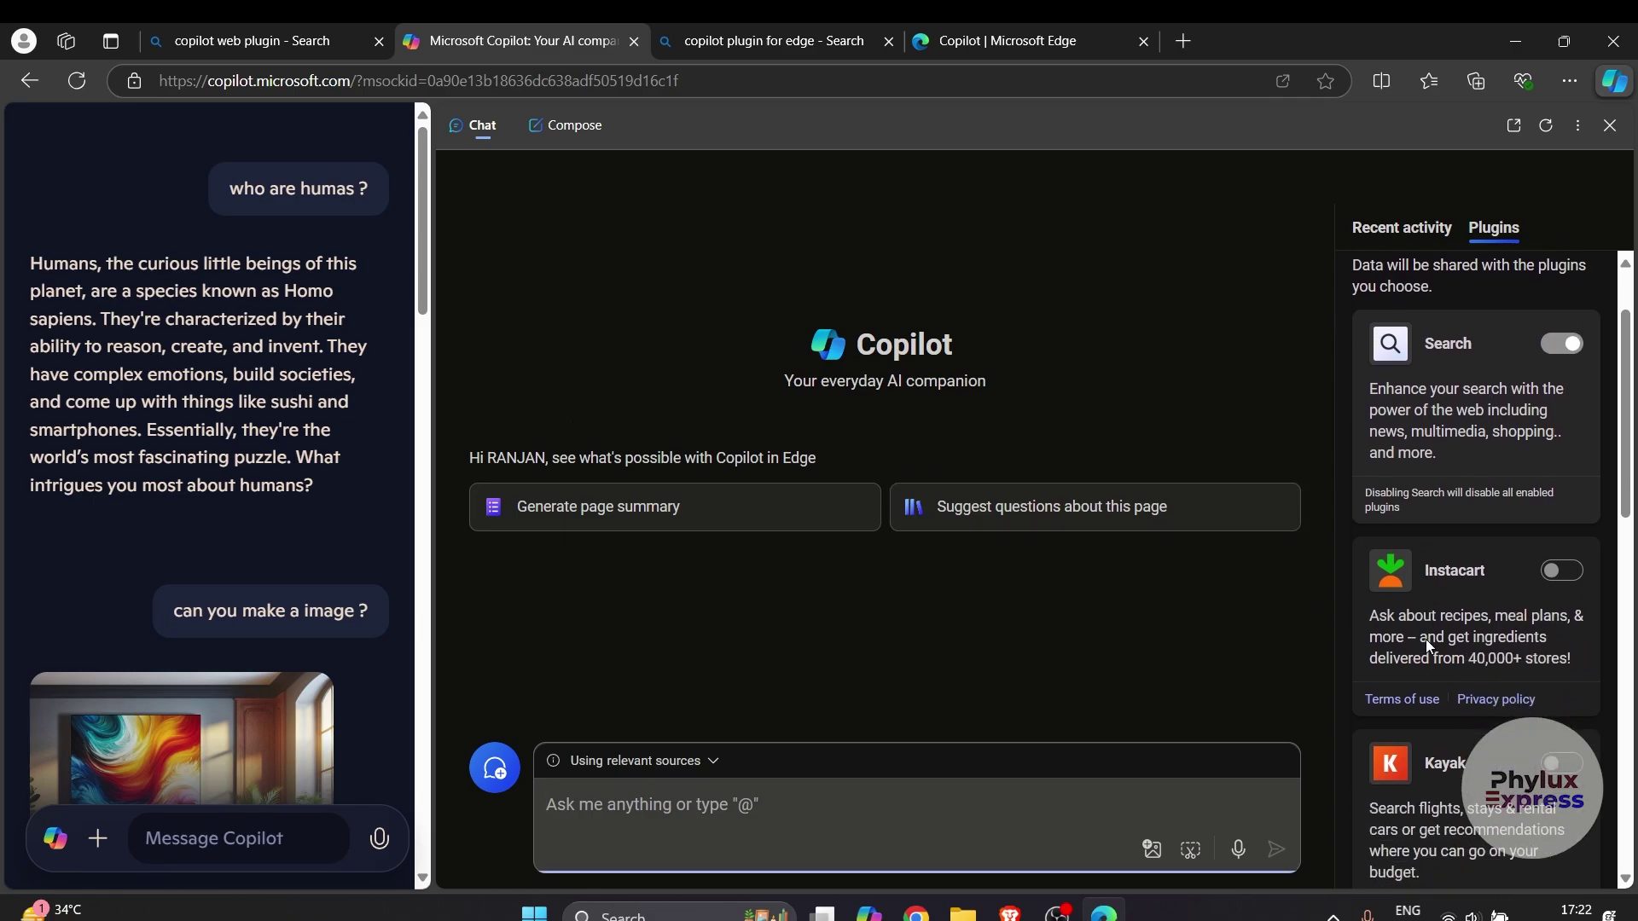
{"action": "scroll", "coordinate": [1425, 638], "scroll_direction": "down", "scroll_amount": 2}
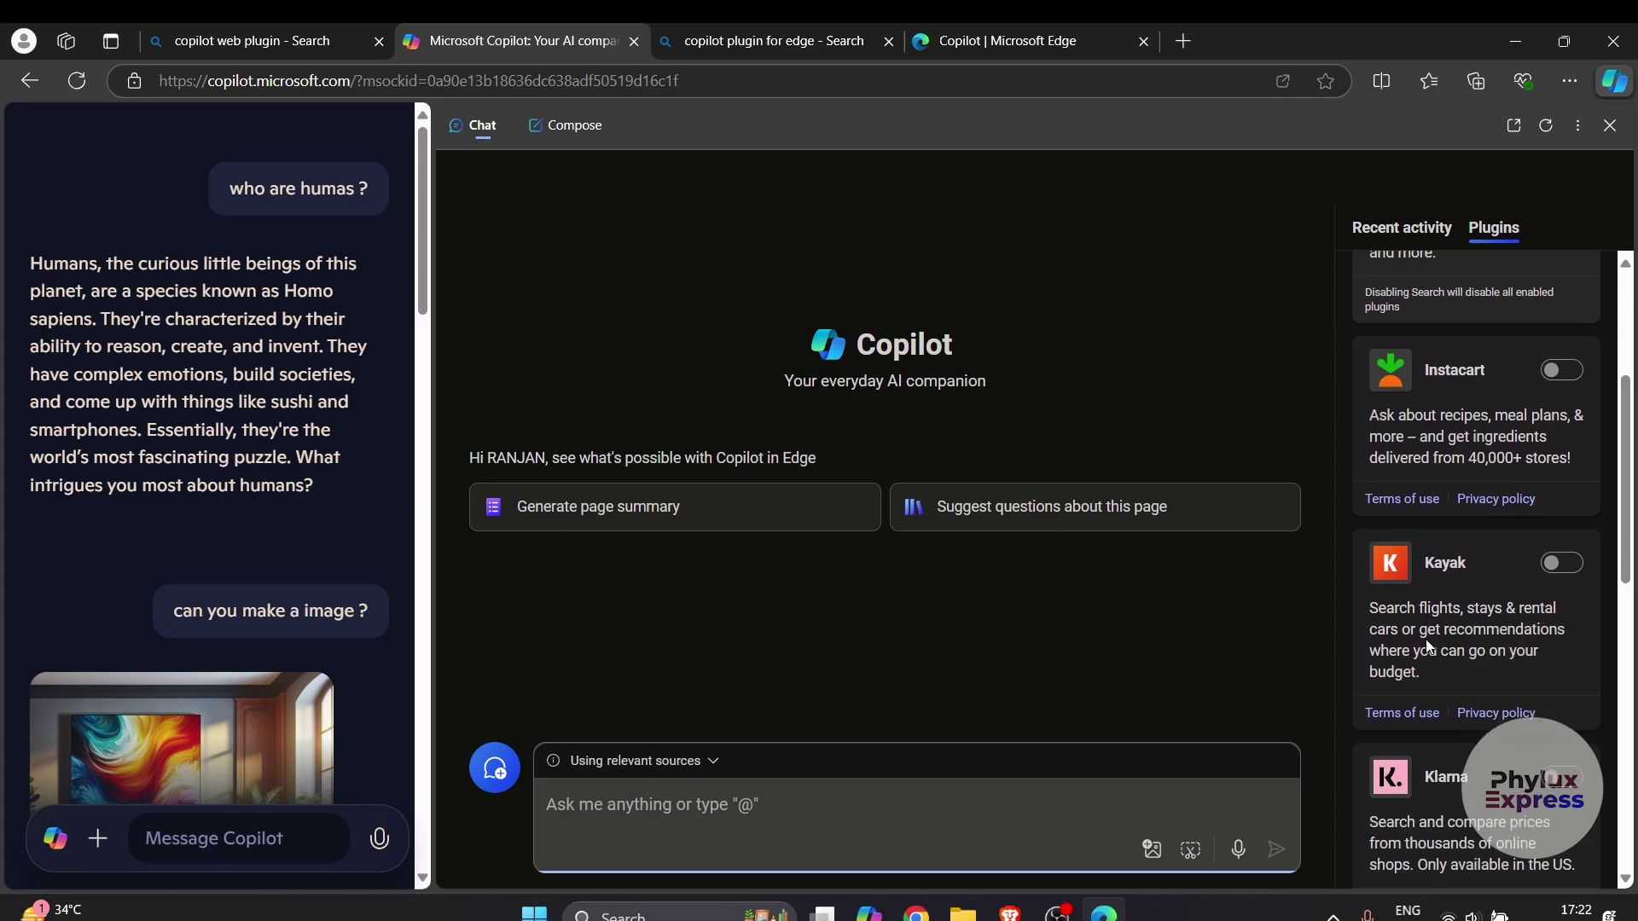
{"action": "scroll", "coordinate": [1429, 645], "scroll_direction": "down", "scroll_amount": 1}
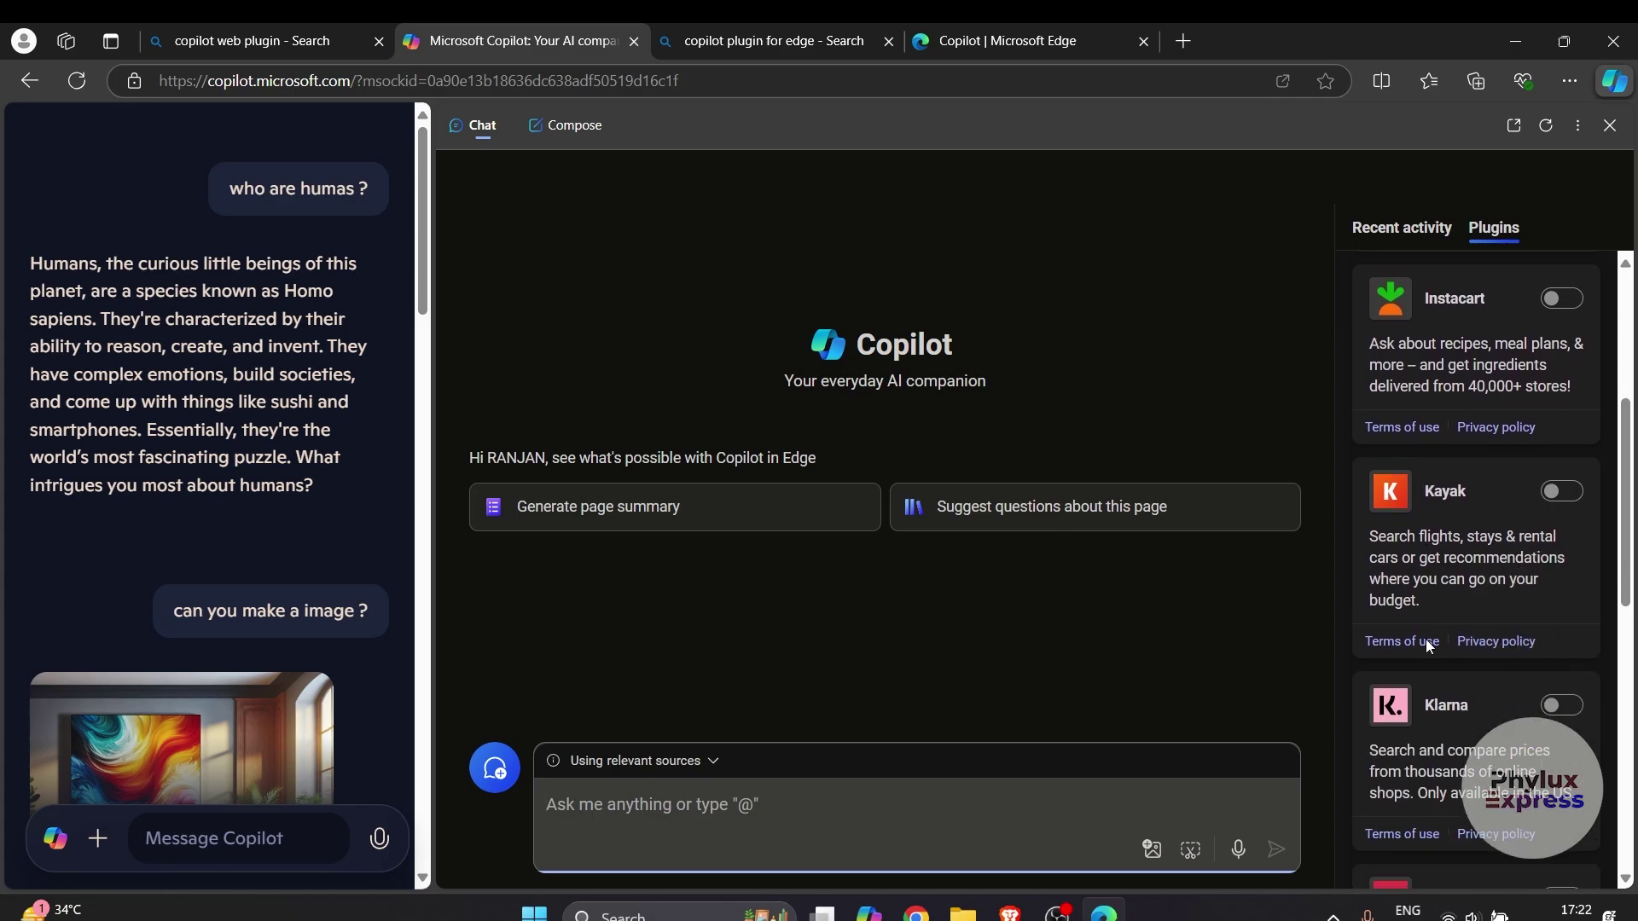
{"action": "scroll", "coordinate": [1426, 641], "scroll_direction": "down", "scroll_amount": 5}
{"action": "scroll", "coordinate": [1429, 646], "scroll_direction": "up", "scroll_amount": 9}
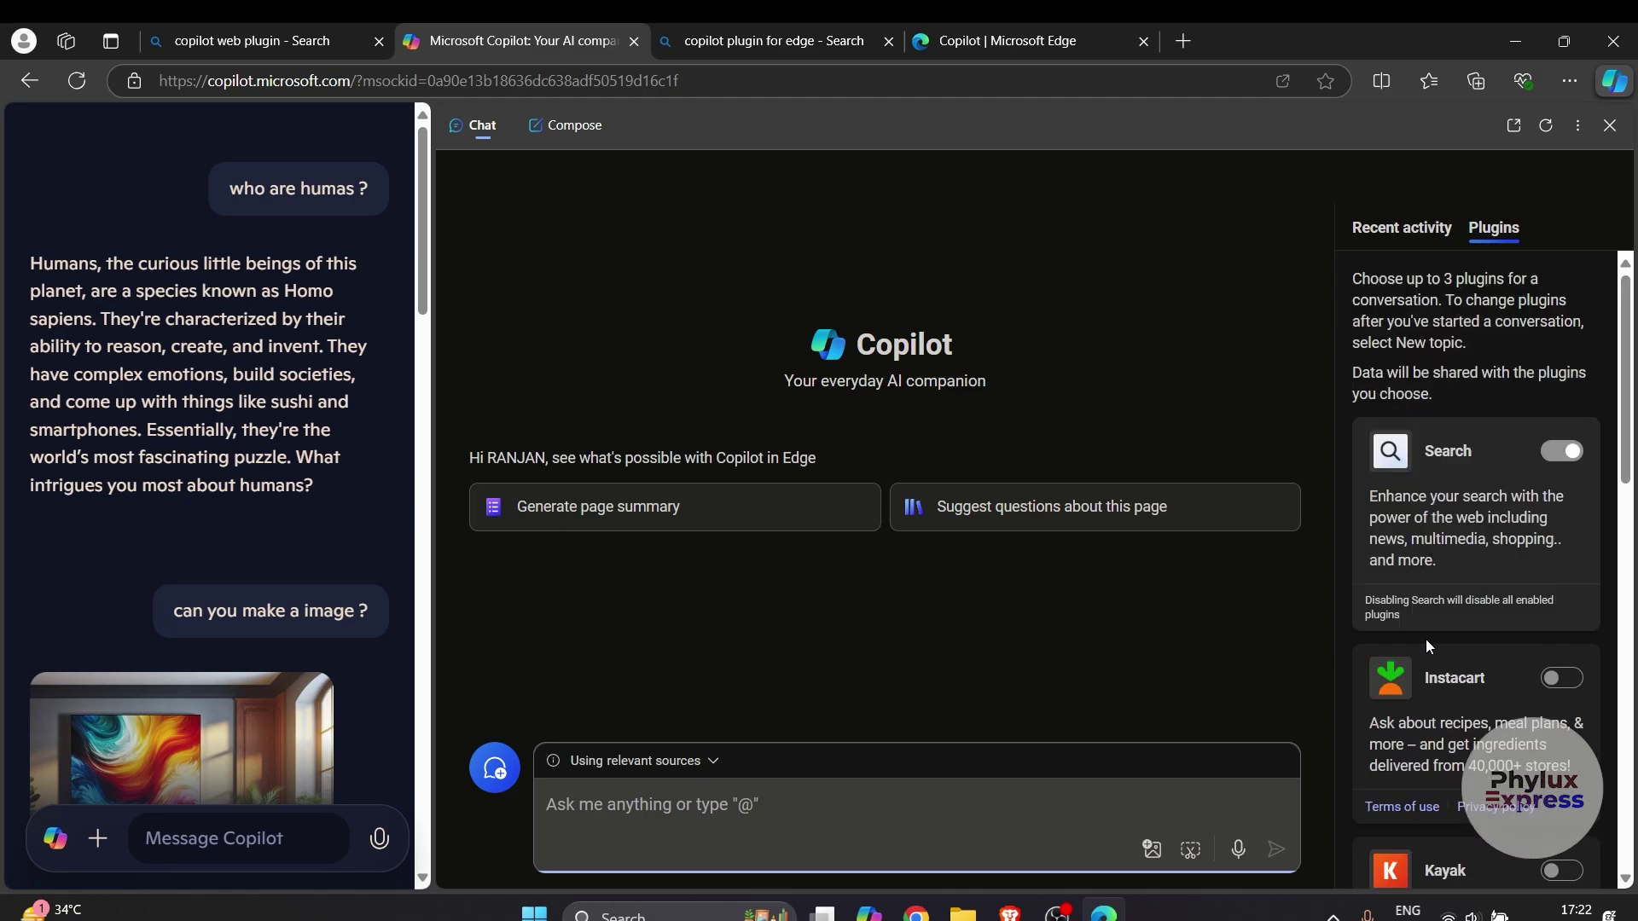
Step: Try to switch the Search plugin's state and review the descriptions of the other plugins down to Suno
{"action": "left_click", "coordinate": [1562, 452]}
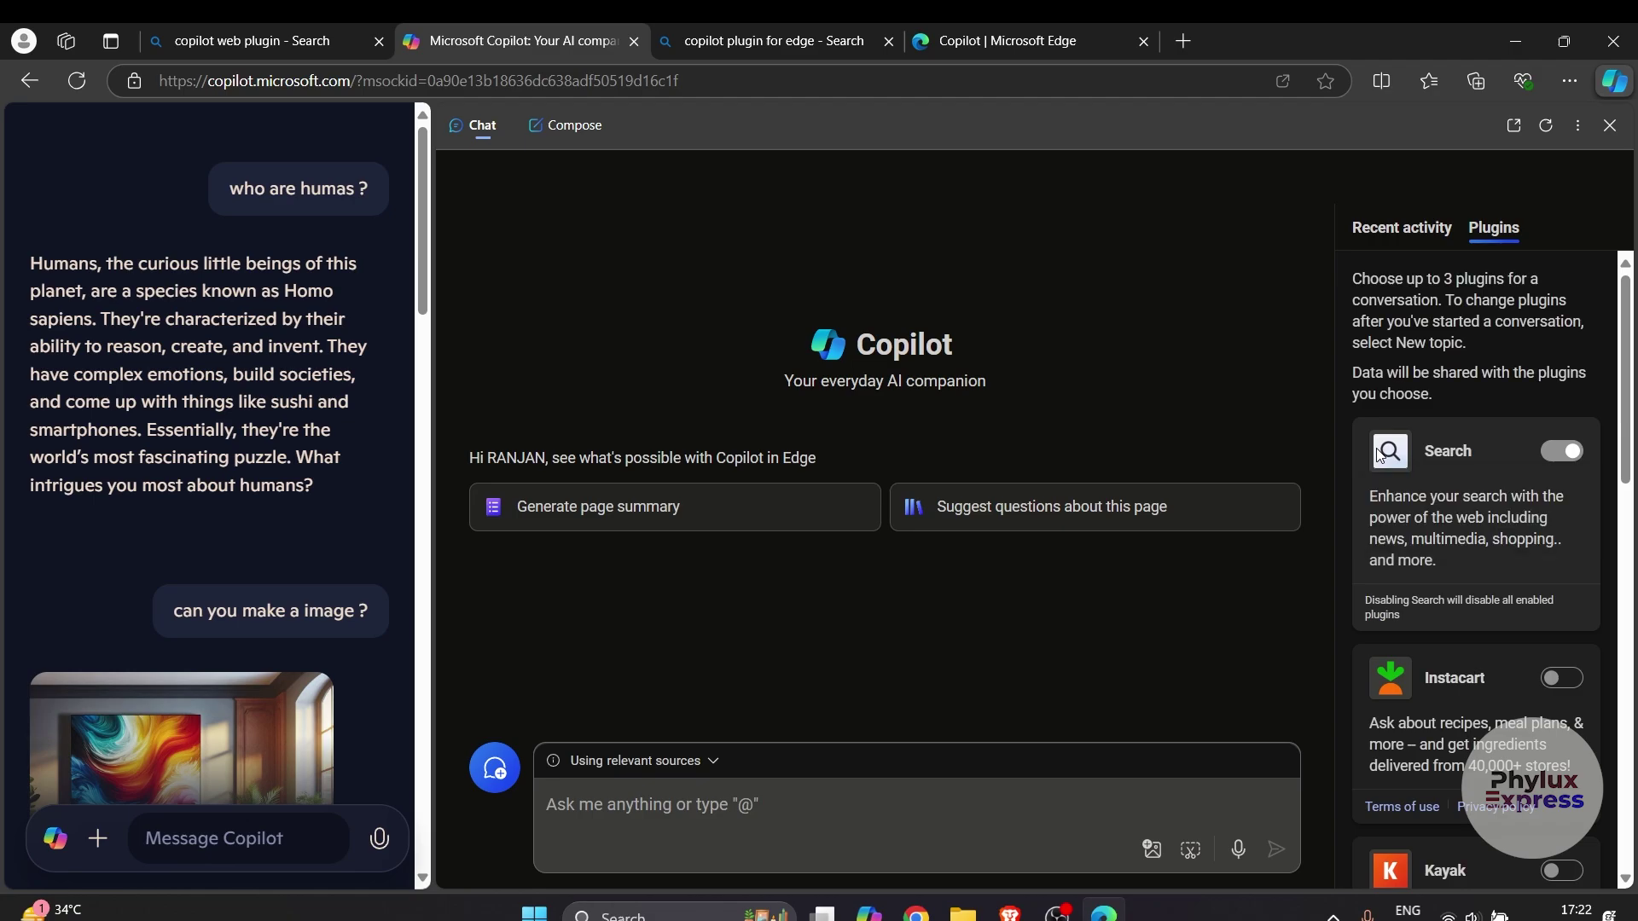
{"action": "scroll", "coordinate": [1419, 633], "scroll_direction": "down", "scroll_amount": 5}
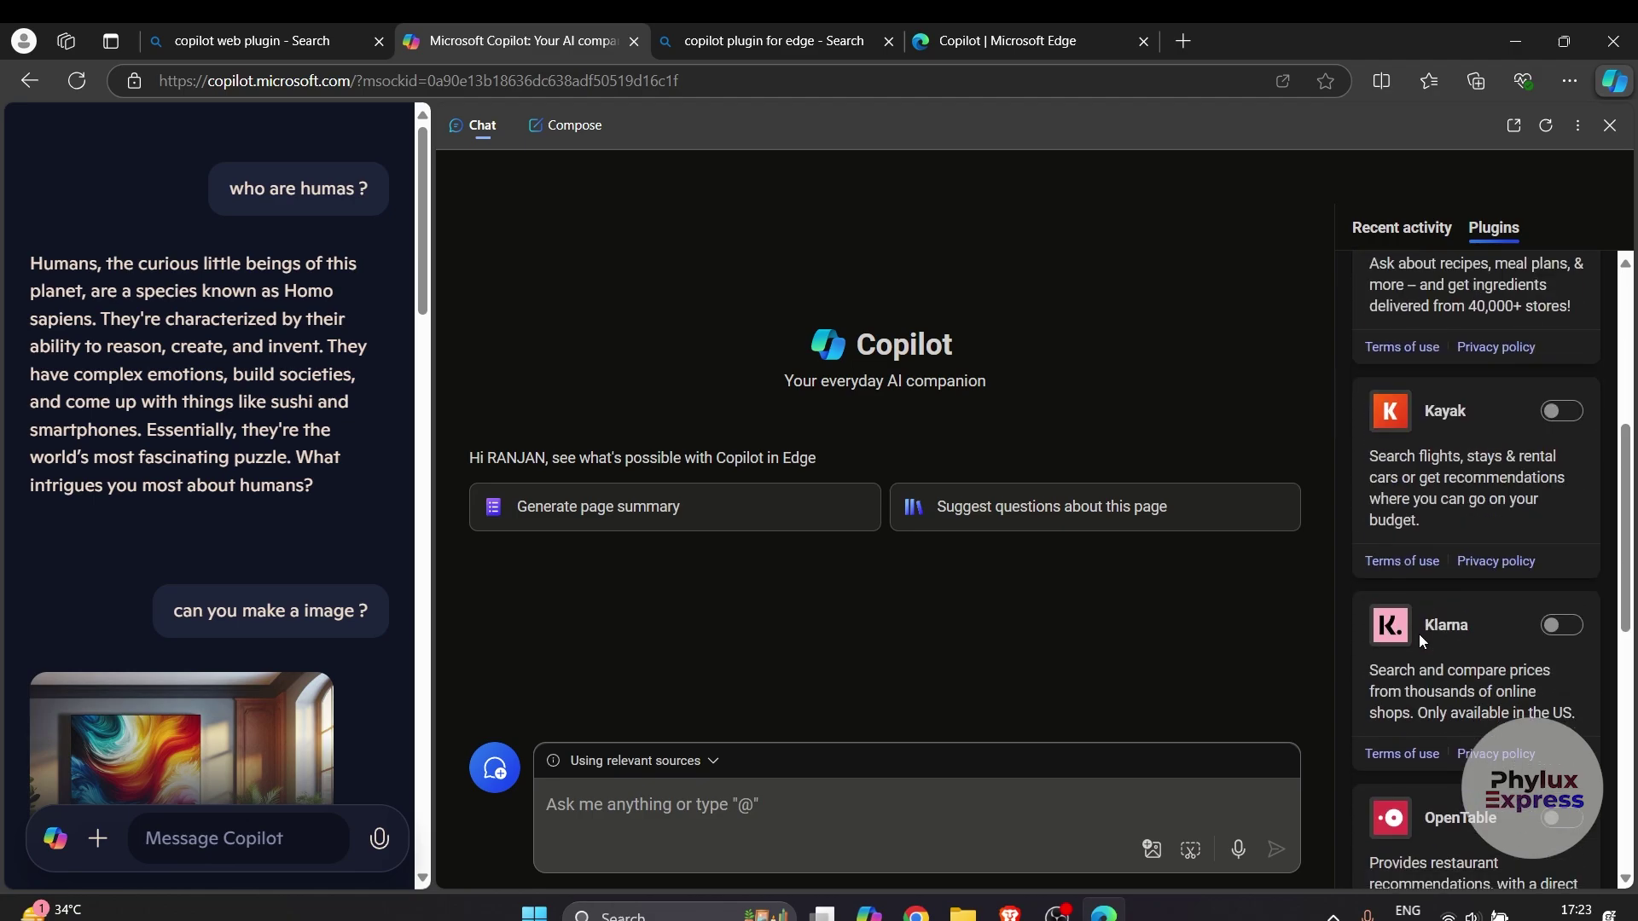
{"action": "scroll", "coordinate": [1419, 633], "scroll_direction": "down", "scroll_amount": 2}
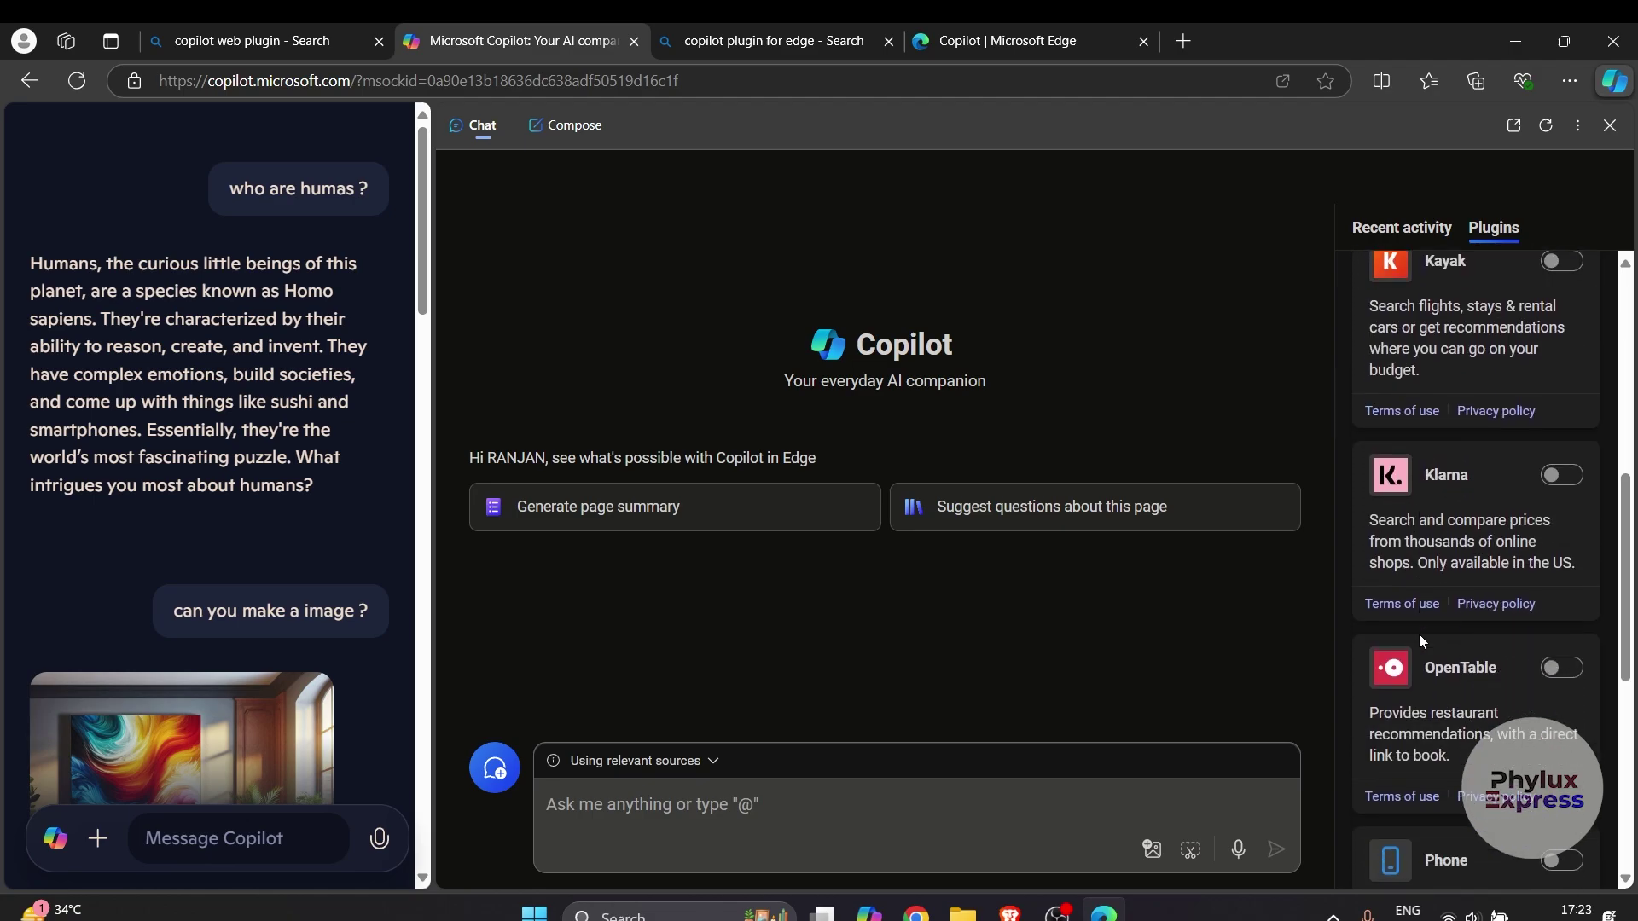
{"action": "scroll", "coordinate": [1419, 633], "scroll_direction": "down", "scroll_amount": 2}
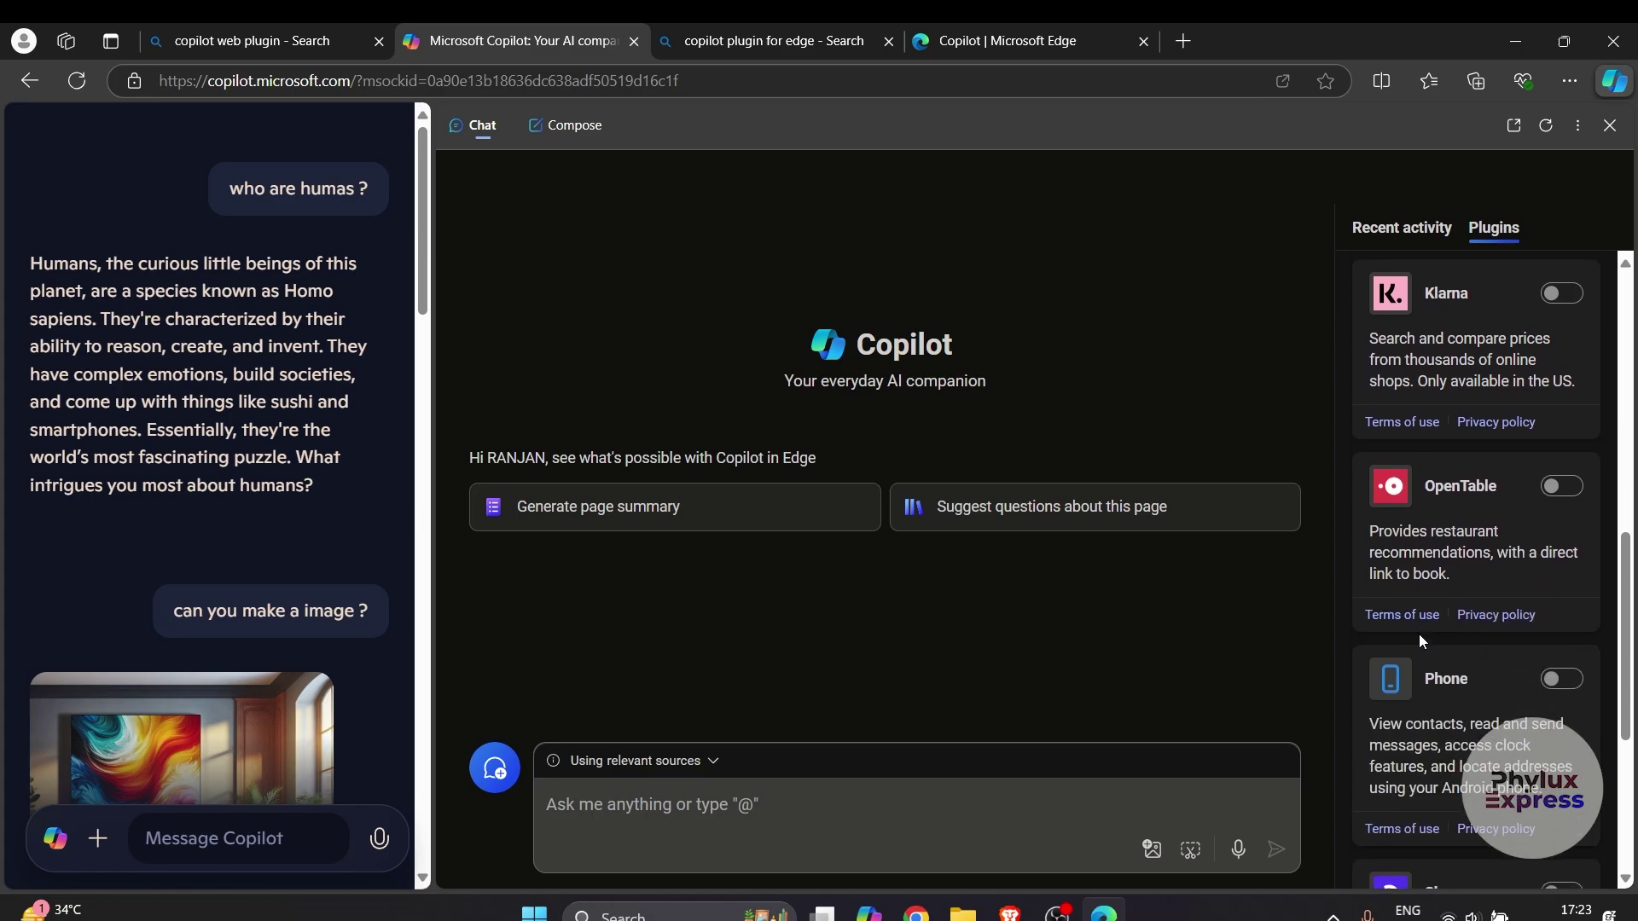
{"action": "scroll", "coordinate": [1419, 633], "scroll_direction": "down", "scroll_amount": 4}
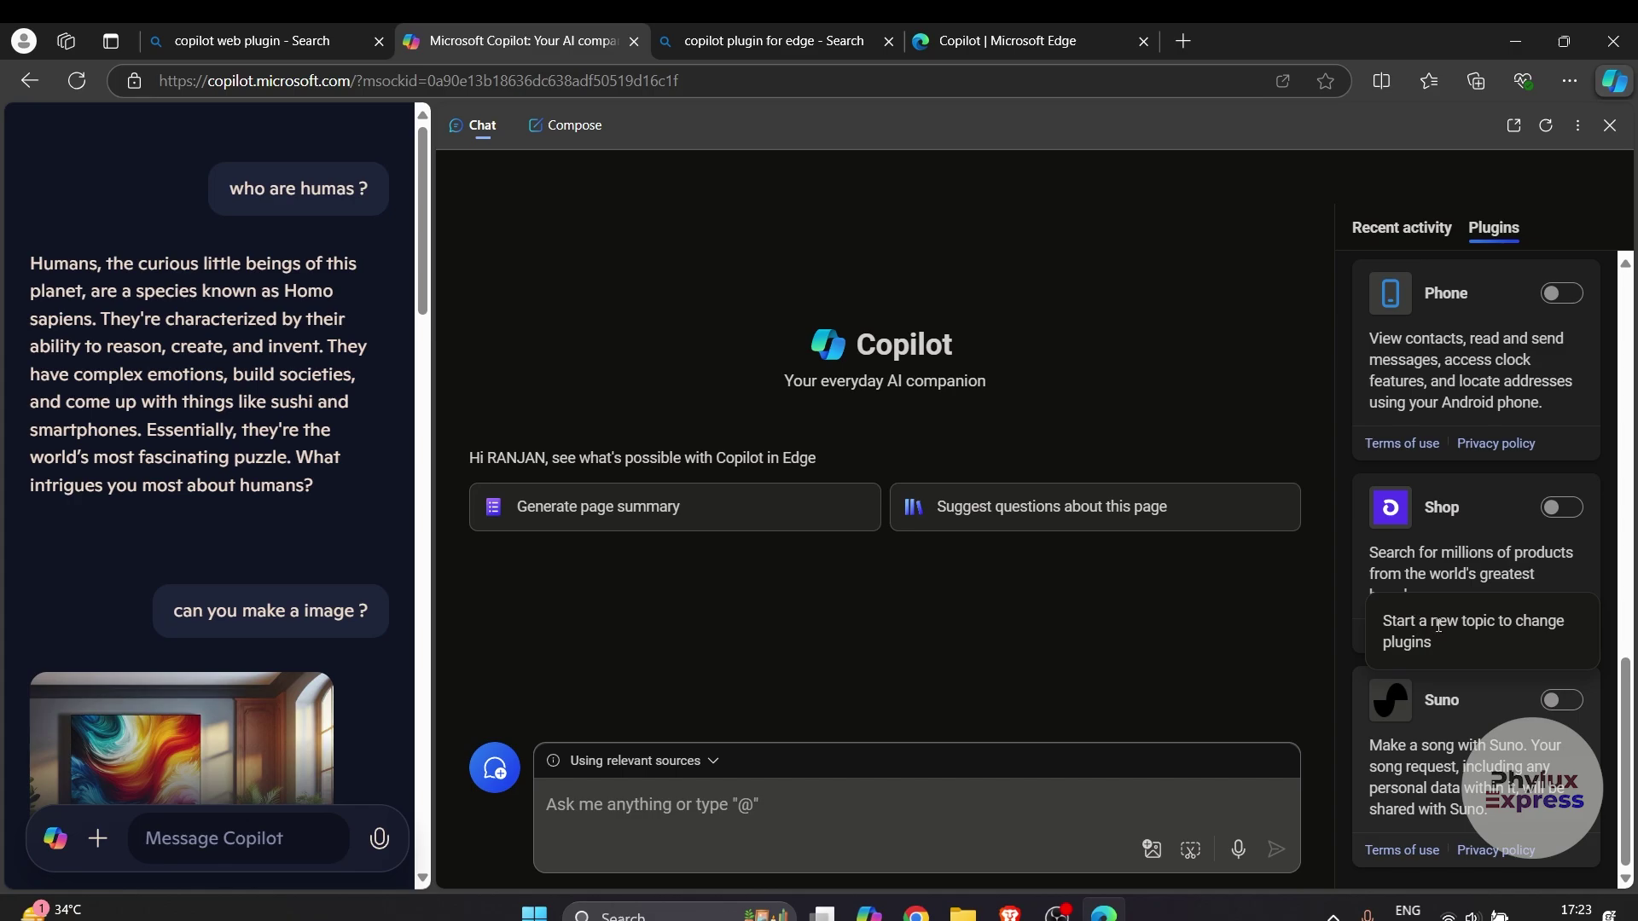
Step: Enable the Suno plugin and ask the Copilot sidebar to "make a song on baby sharks"
{"action": "left_click", "coordinate": [1560, 700]}
{"action": "left_click", "coordinate": [855, 798]}
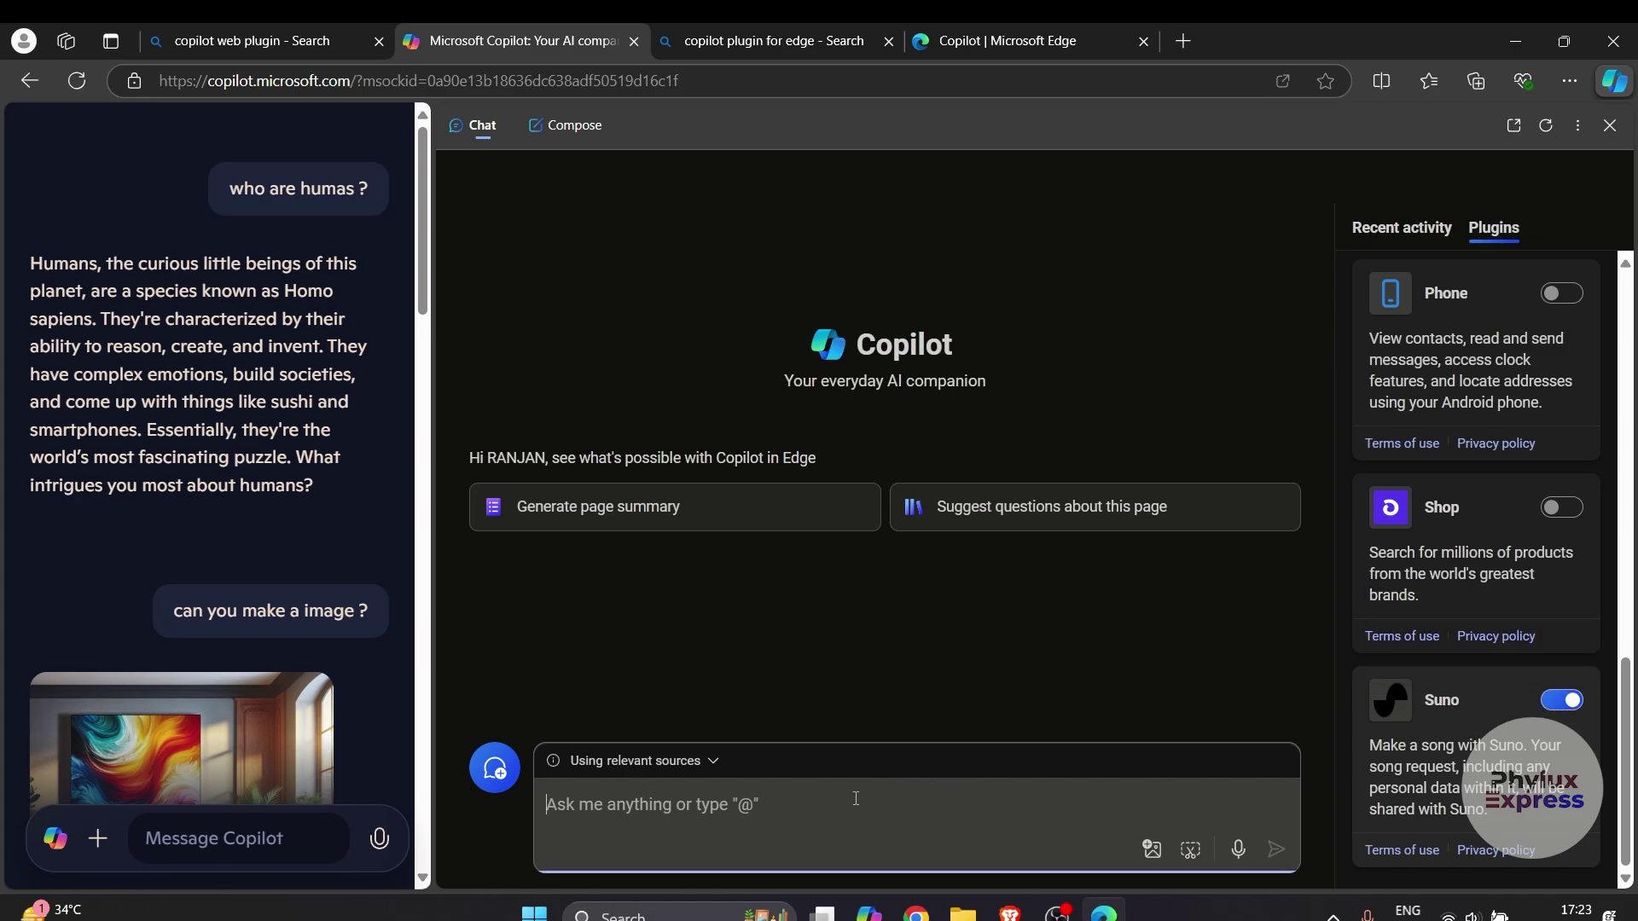
{"action": "type", "text": "make a song"}
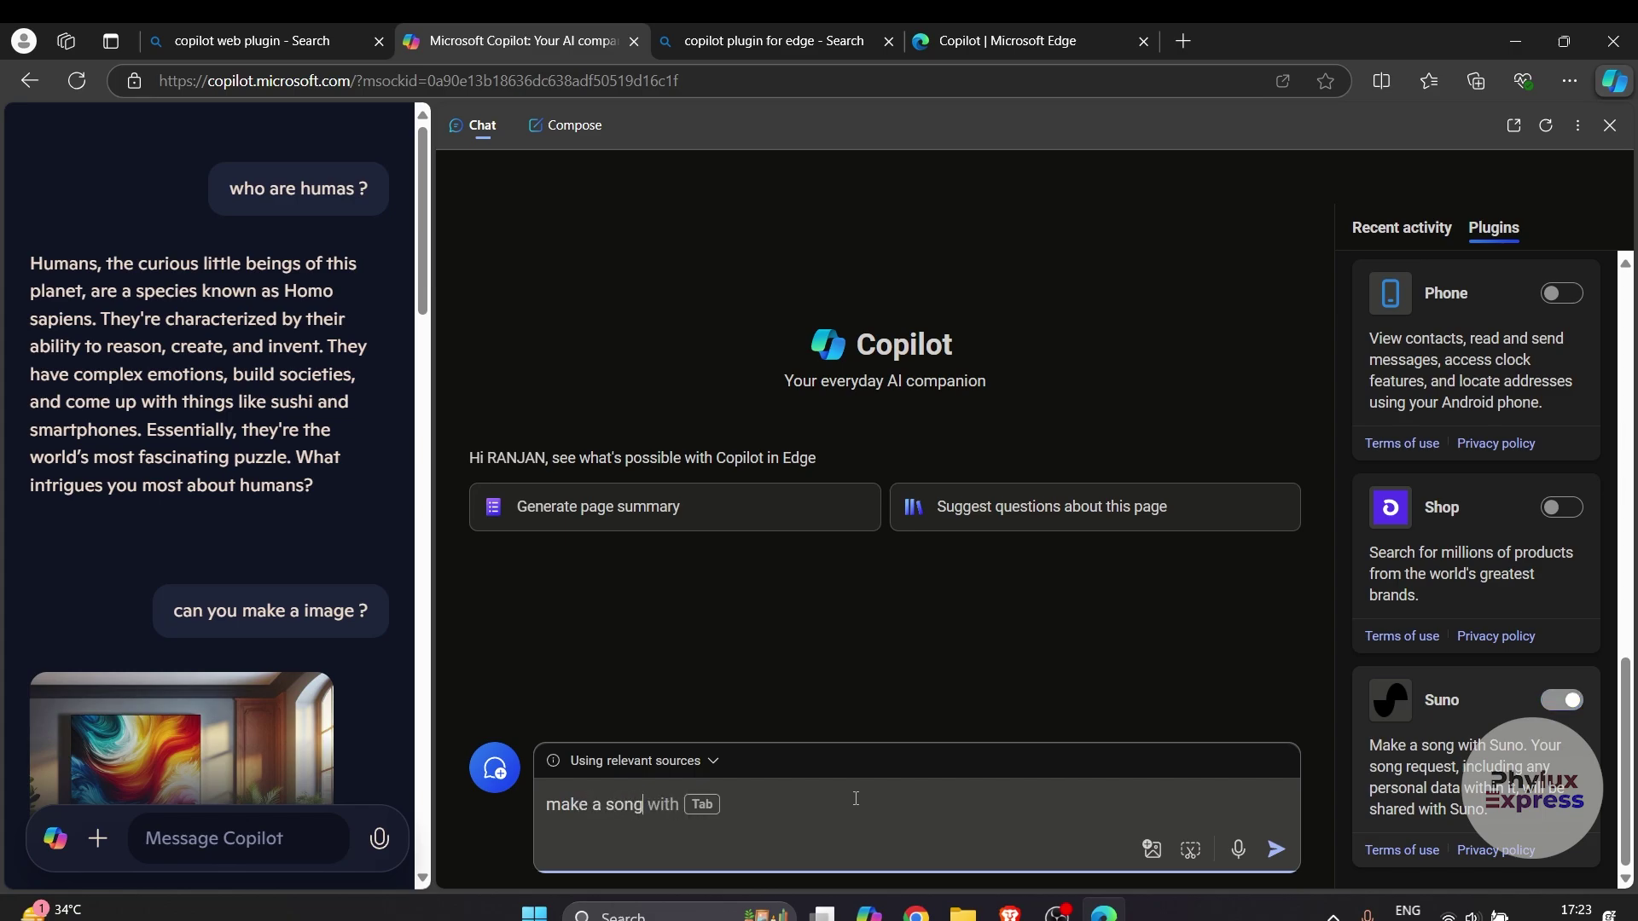
{"action": "type", "text": " on baby sharks"}
{"action": "key", "text": "Return"}
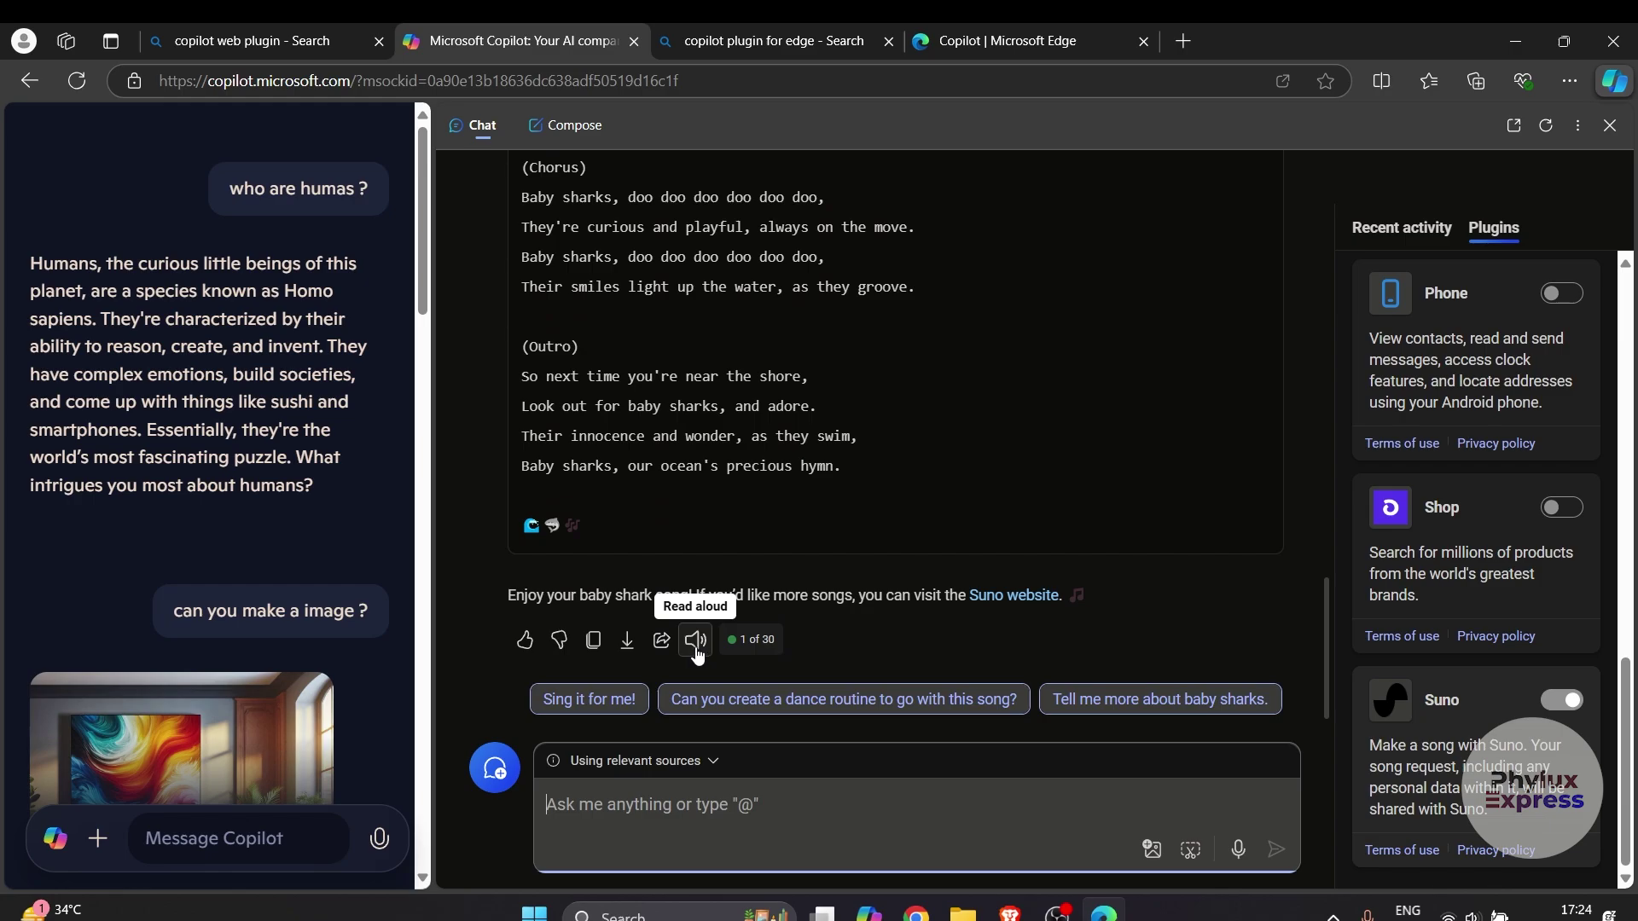
Step: Have the baby shark song reply read aloud, and send the suggested follow-up "Sing it for me!"
{"action": "left_click", "coordinate": [695, 641]}
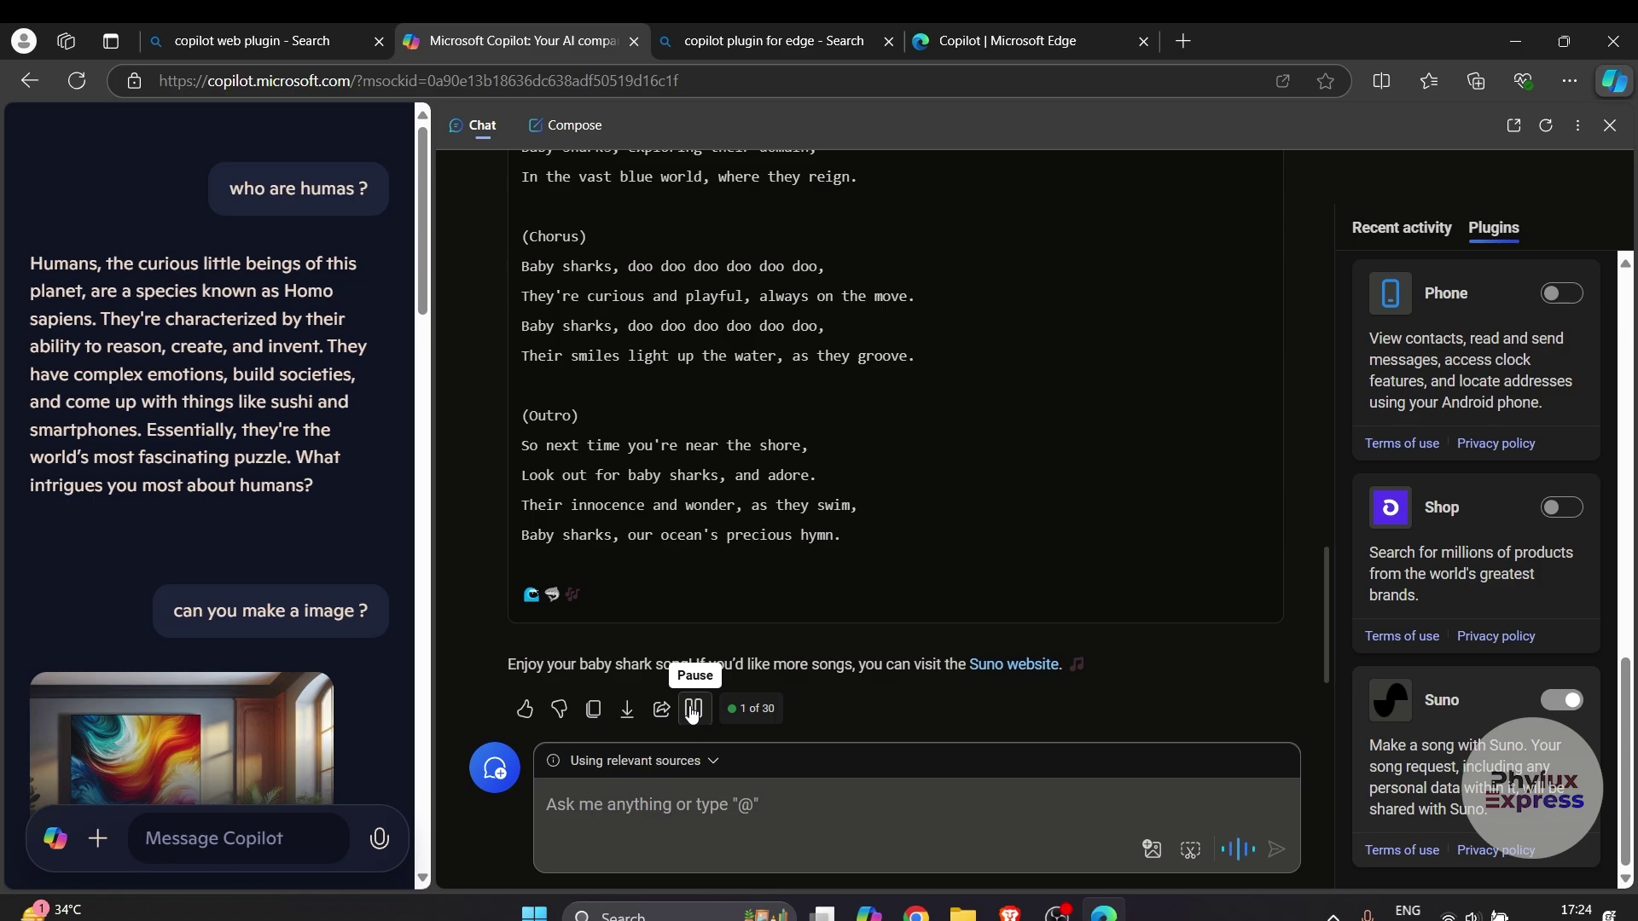
{"action": "scroll", "coordinate": [886, 606], "scroll_direction": "up", "scroll_amount": 15}
{"action": "scroll", "coordinate": [886, 606], "scroll_direction": "down", "scroll_amount": 15}
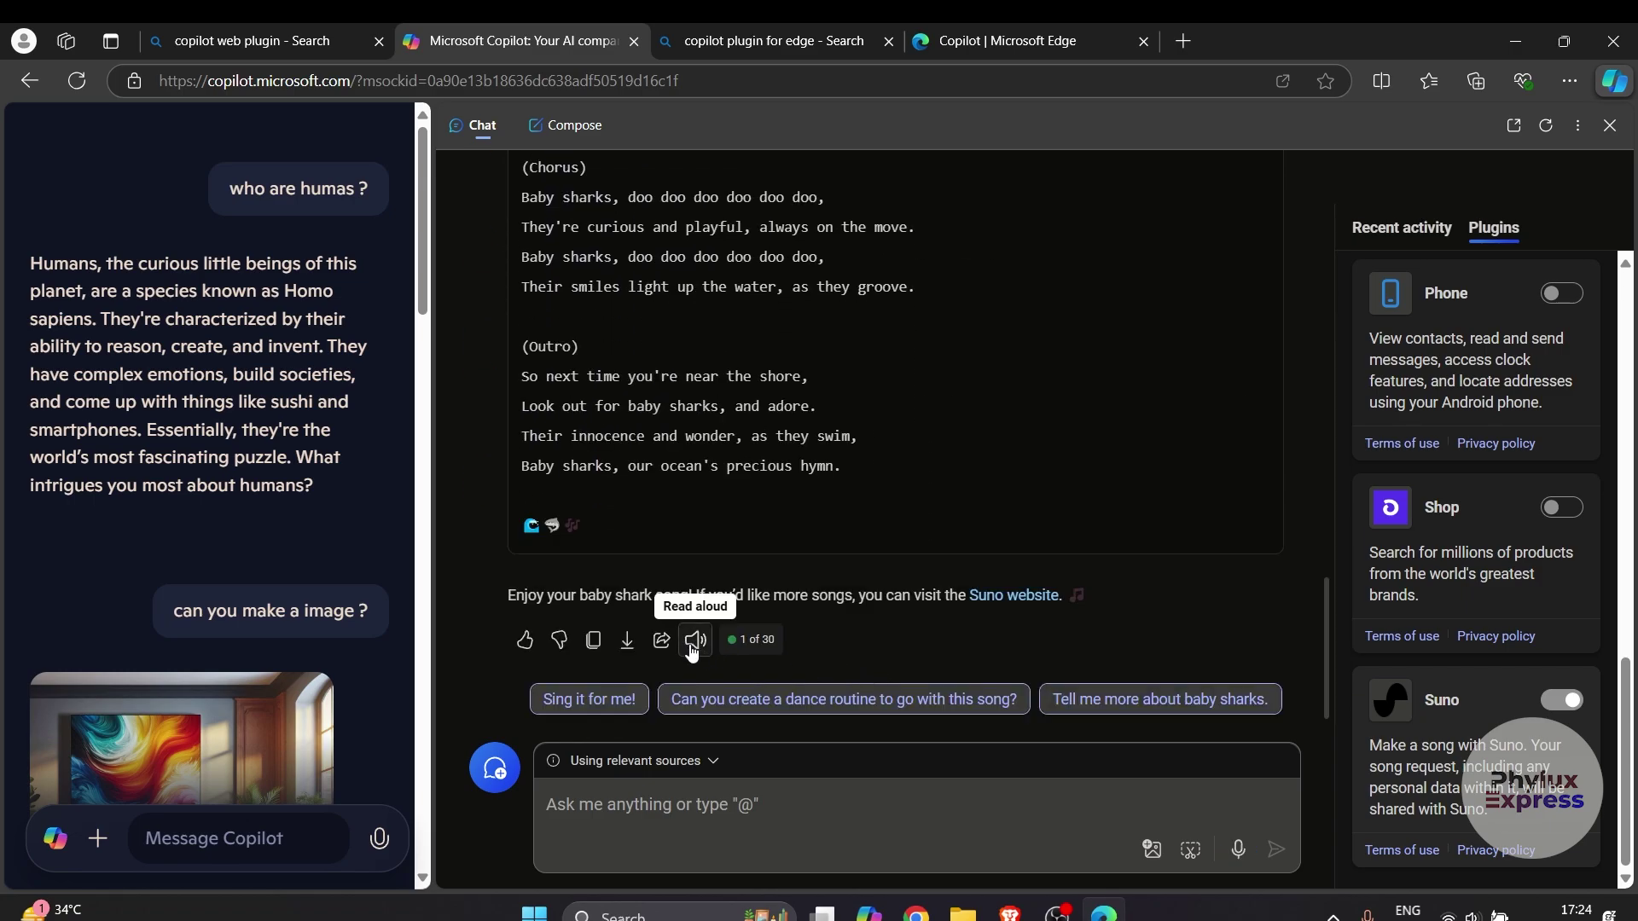
{"action": "left_click_drag", "start_coordinate": [562, 406], "coordinate": [783, 405]}
{"action": "scroll", "coordinate": [988, 542], "scroll_direction": "up", "scroll_amount": 3}
{"action": "scroll", "coordinate": [988, 545], "scroll_direction": "down", "scroll_amount": 3}
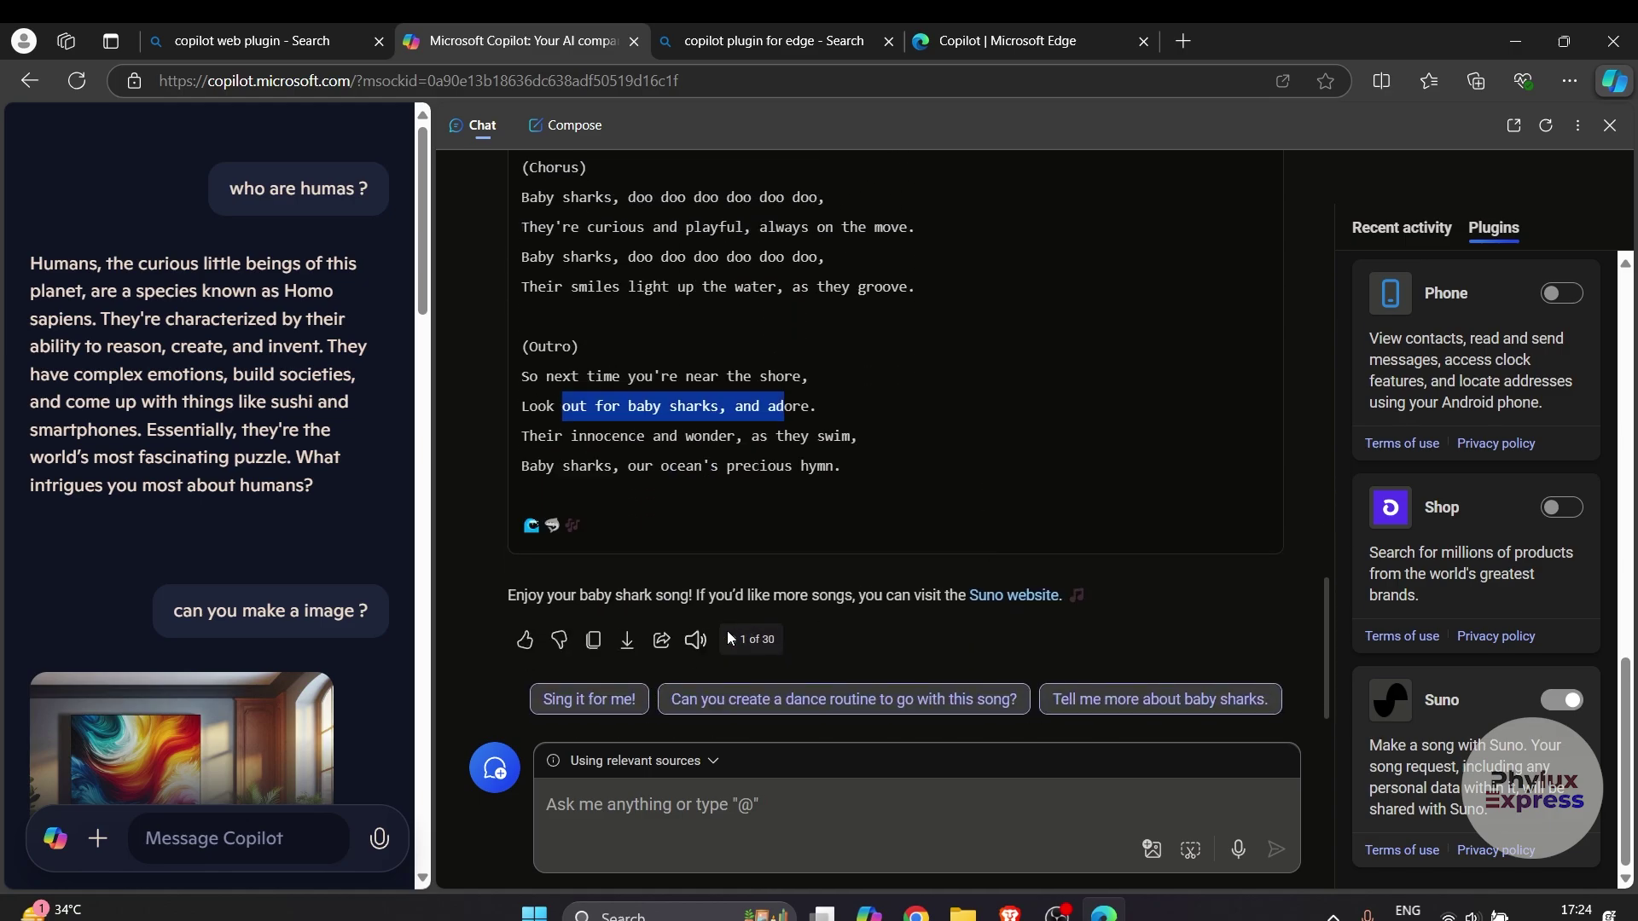
{"action": "left_click", "coordinate": [590, 699]}
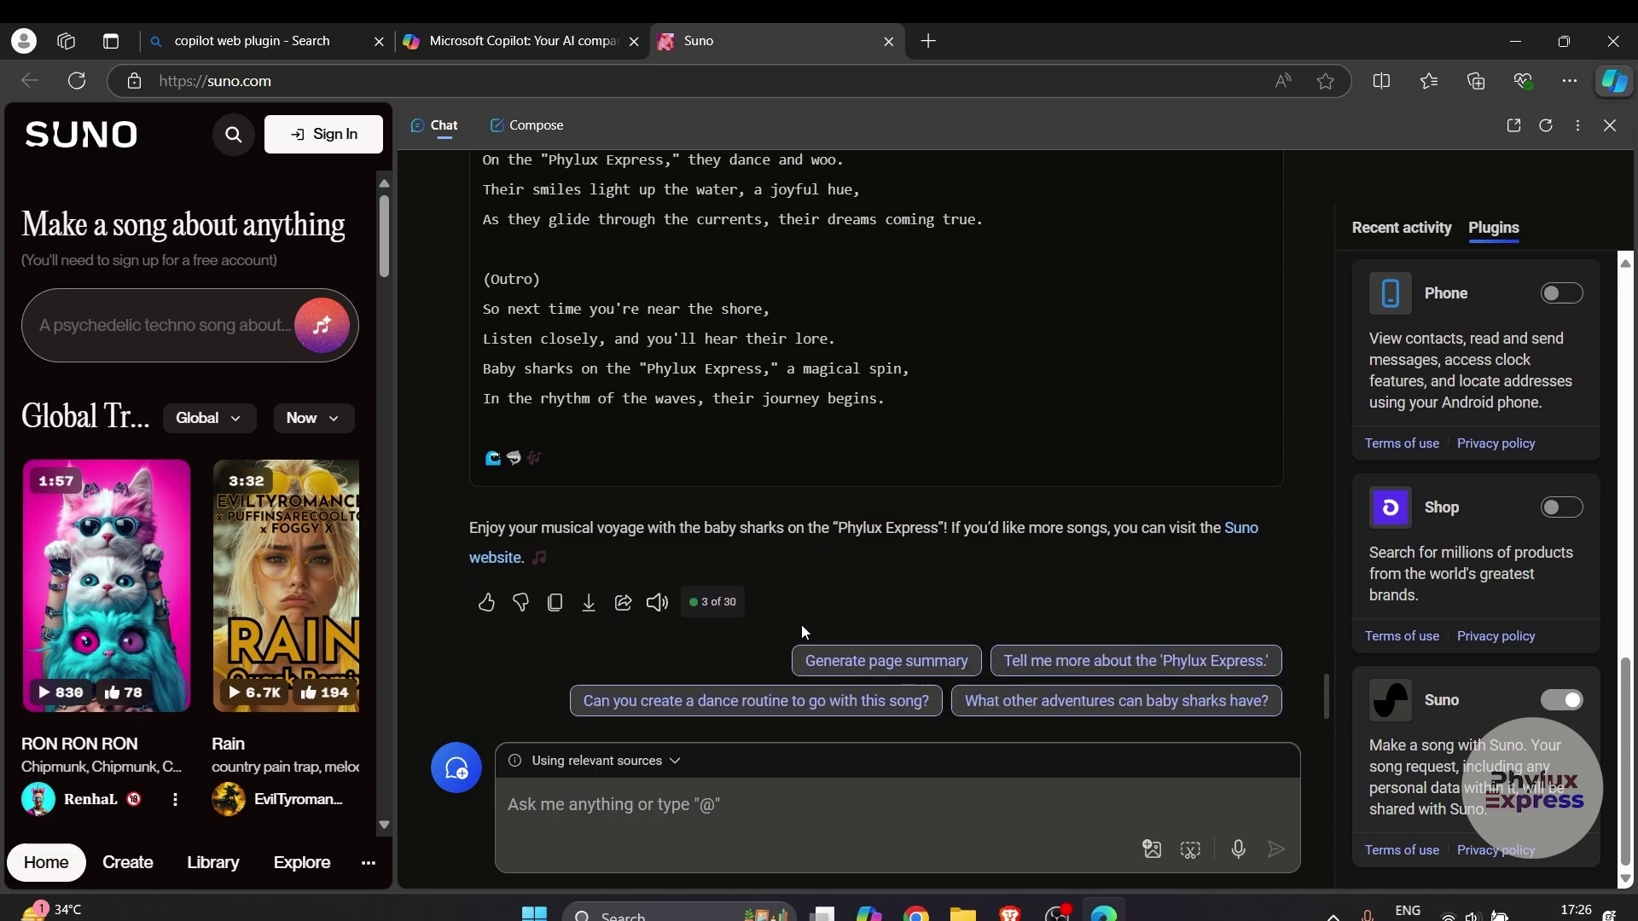
Step: Open the Suno website from the reply and create a song there with the copied prompt make a song on baby sharks on "phylux express"
{"action": "left_click", "coordinate": [1240, 529]}
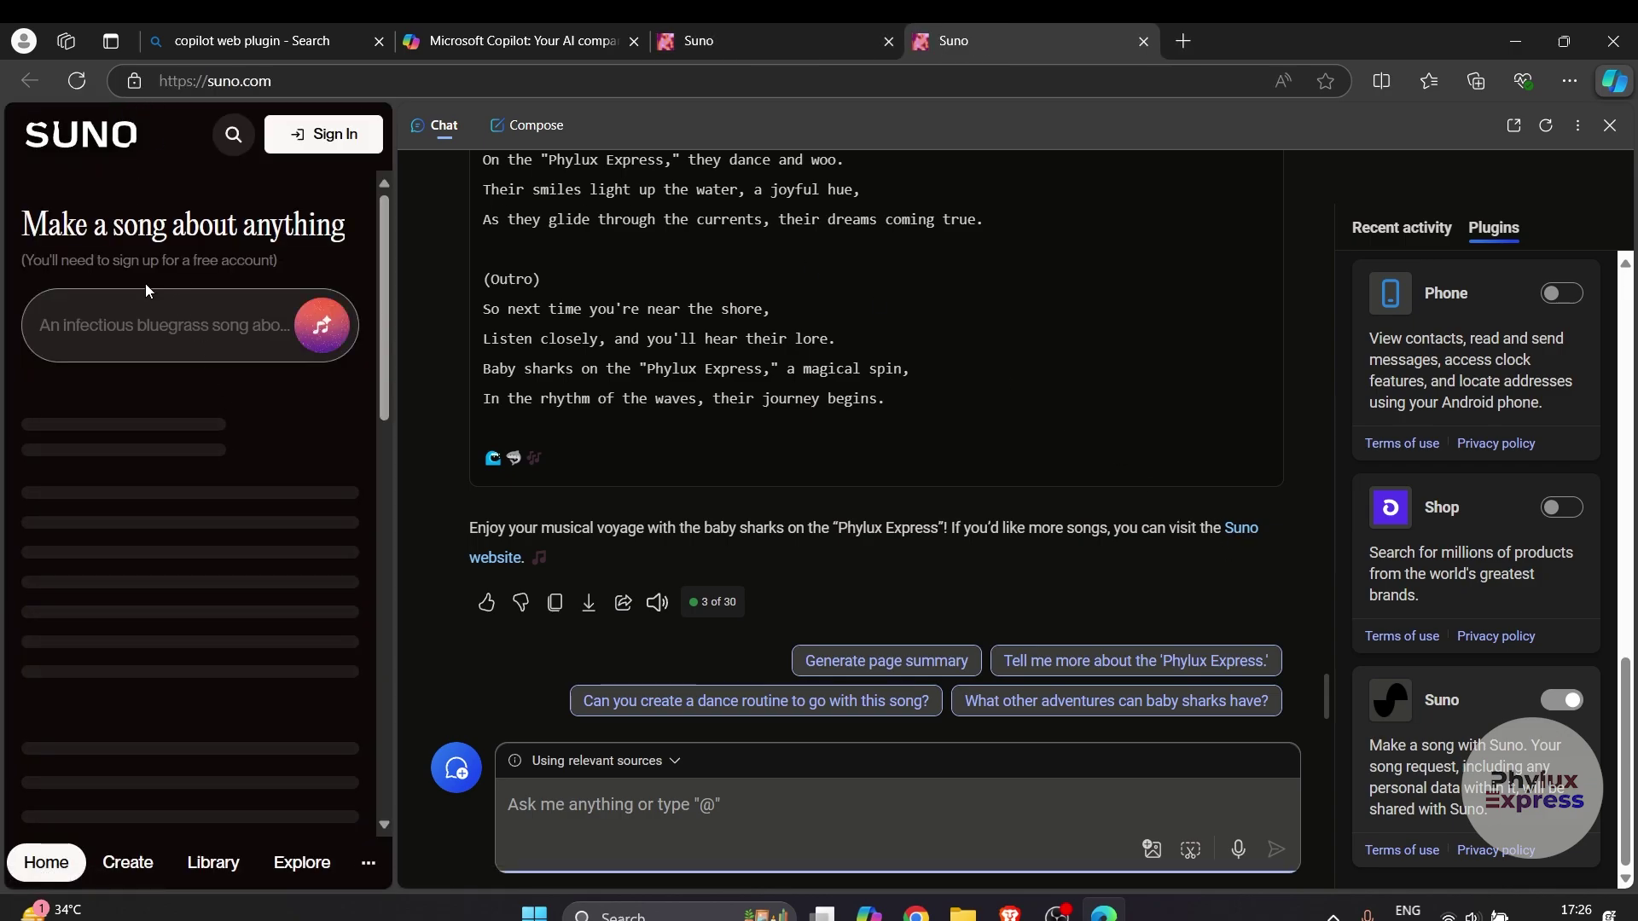
{"action": "scroll", "coordinate": [784, 659], "scroll_direction": "up", "scroll_amount": 10}
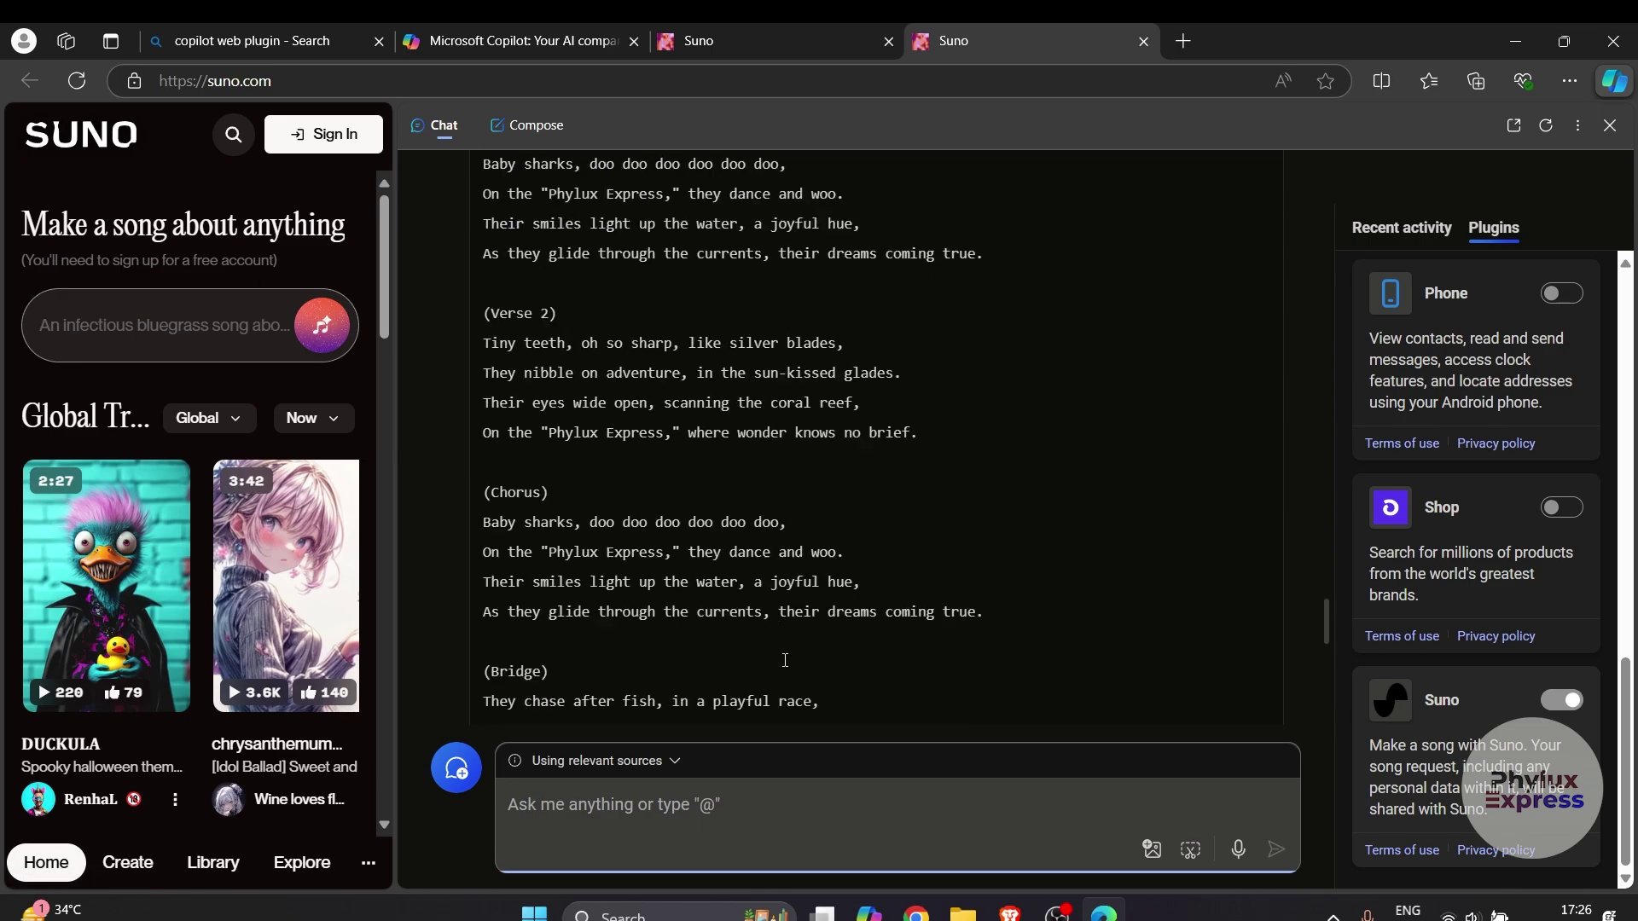
{"action": "scroll", "coordinate": [784, 659], "scroll_direction": "up", "scroll_amount": 10}
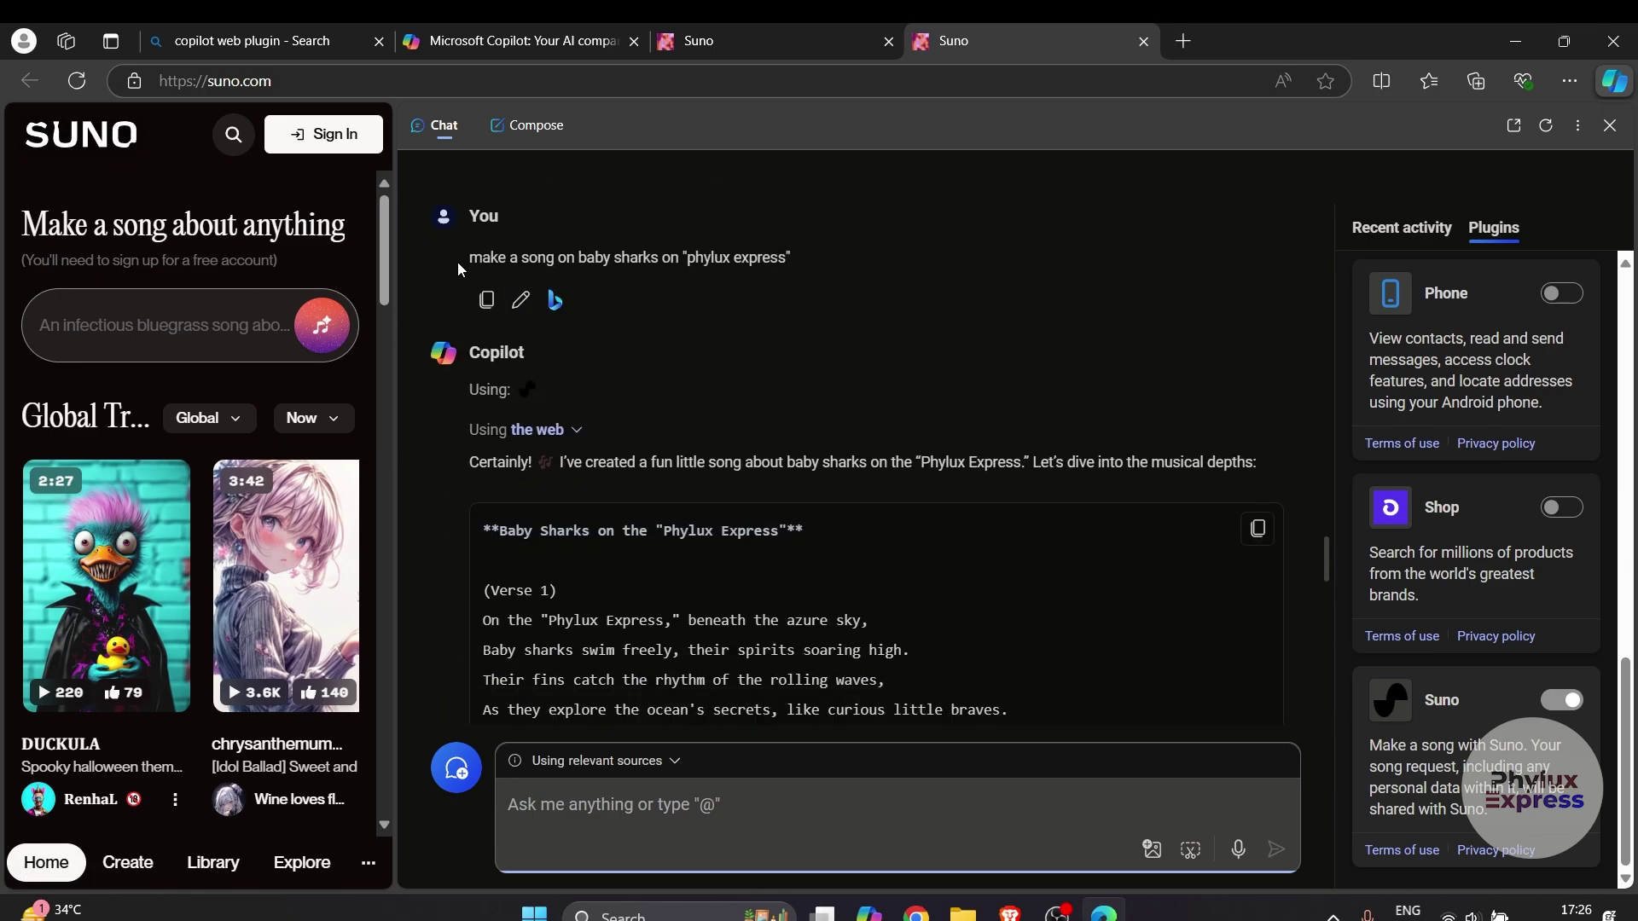
{"action": "left_click", "coordinate": [486, 299]}
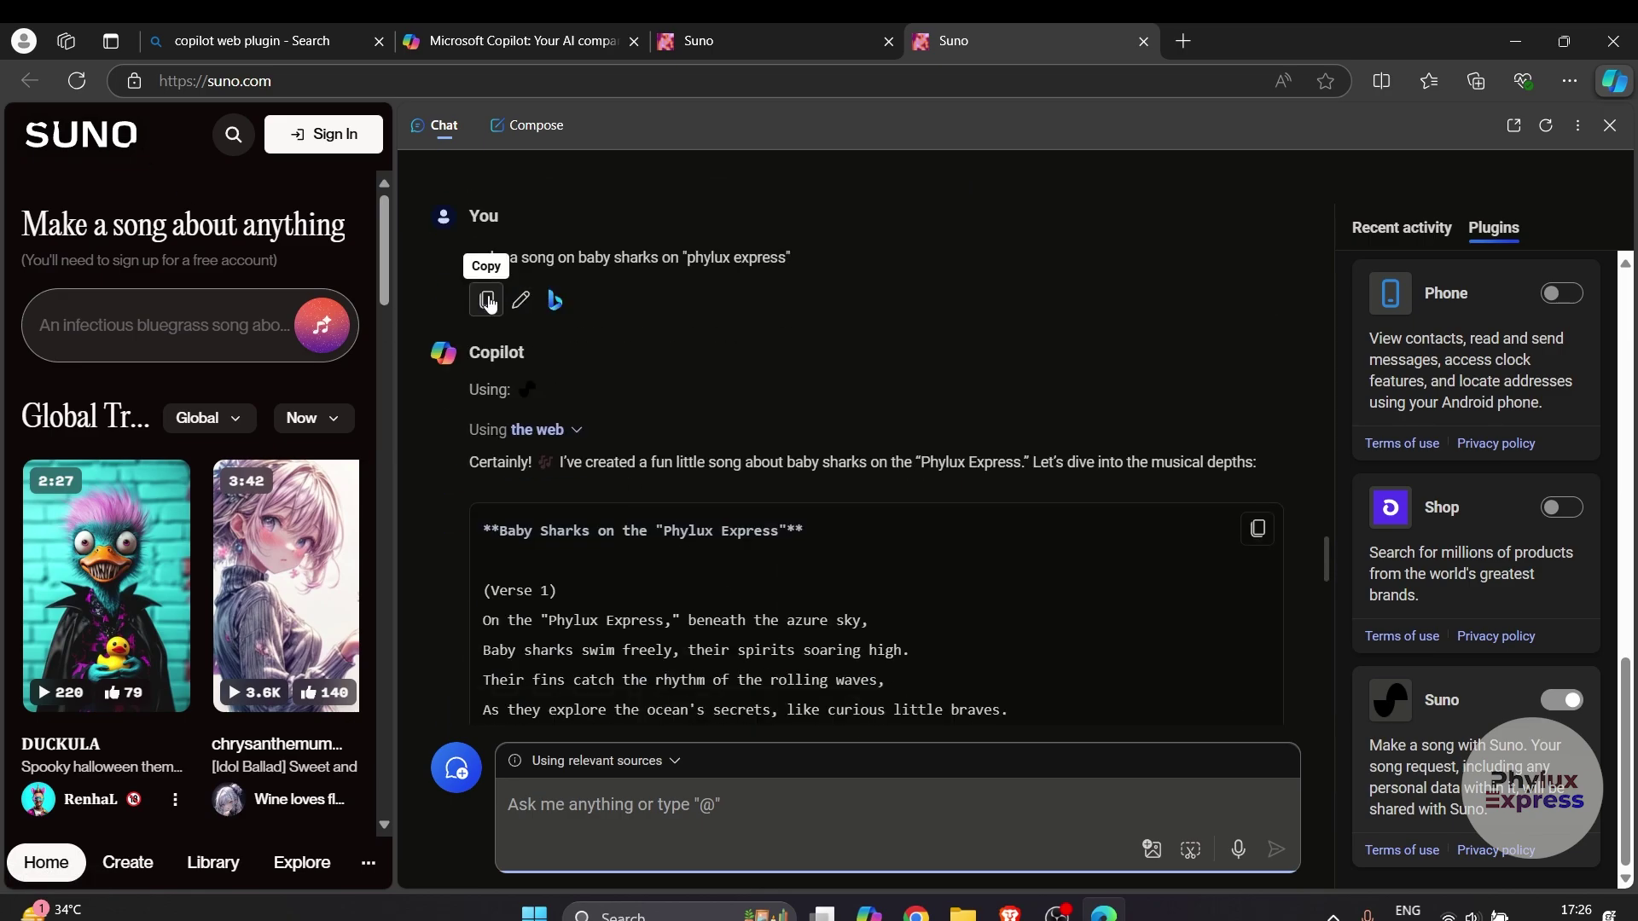
{"action": "left_click", "coordinate": [152, 327]}
{"action": "key", "text": "ctrl+v"}
{"action": "left_click", "coordinate": [323, 325]}
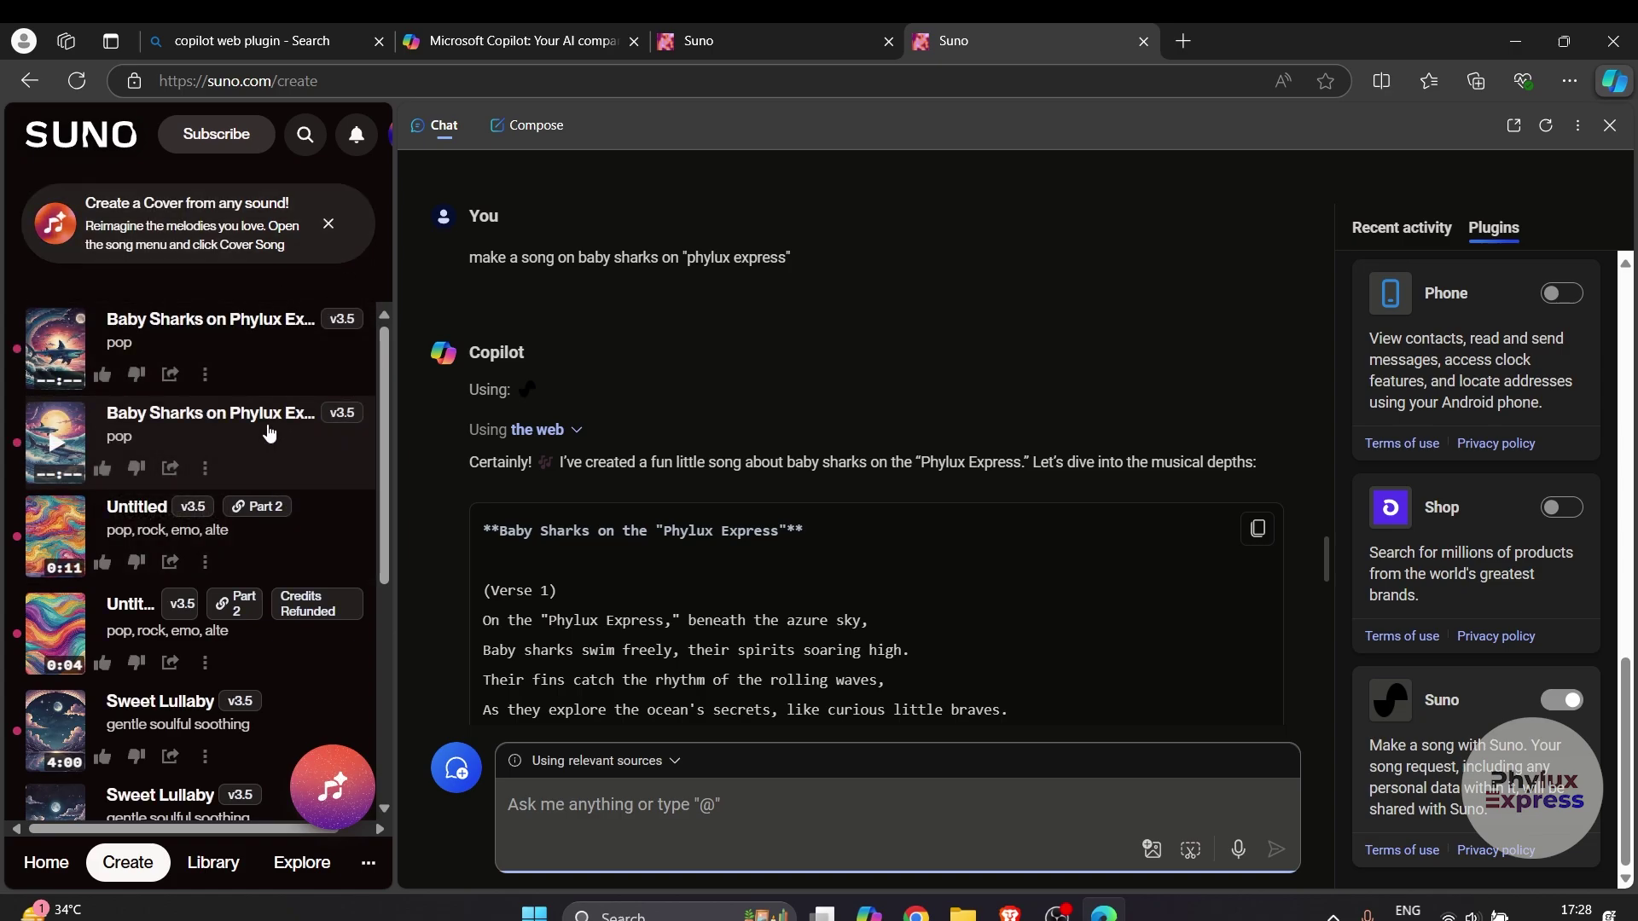
Step: Listen to a short part of each of the two new Baby Sharks songs on Suno and pause playback
{"action": "left_click", "coordinate": [59, 352]}
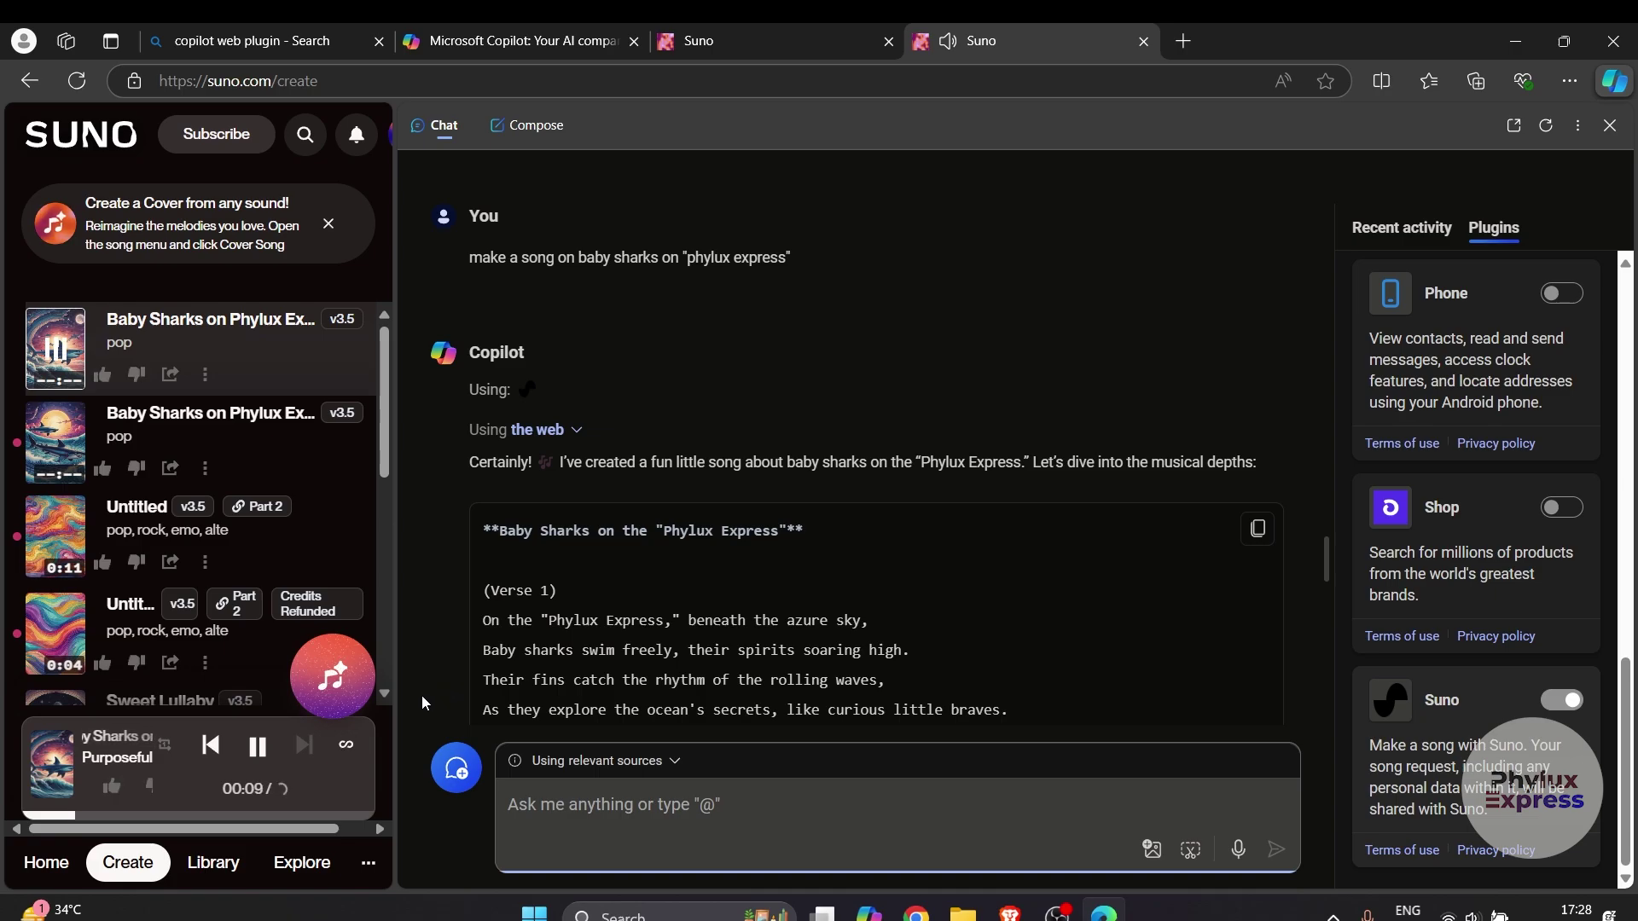
{"action": "left_click", "coordinate": [257, 748]}
{"action": "left_click", "coordinate": [59, 440]}
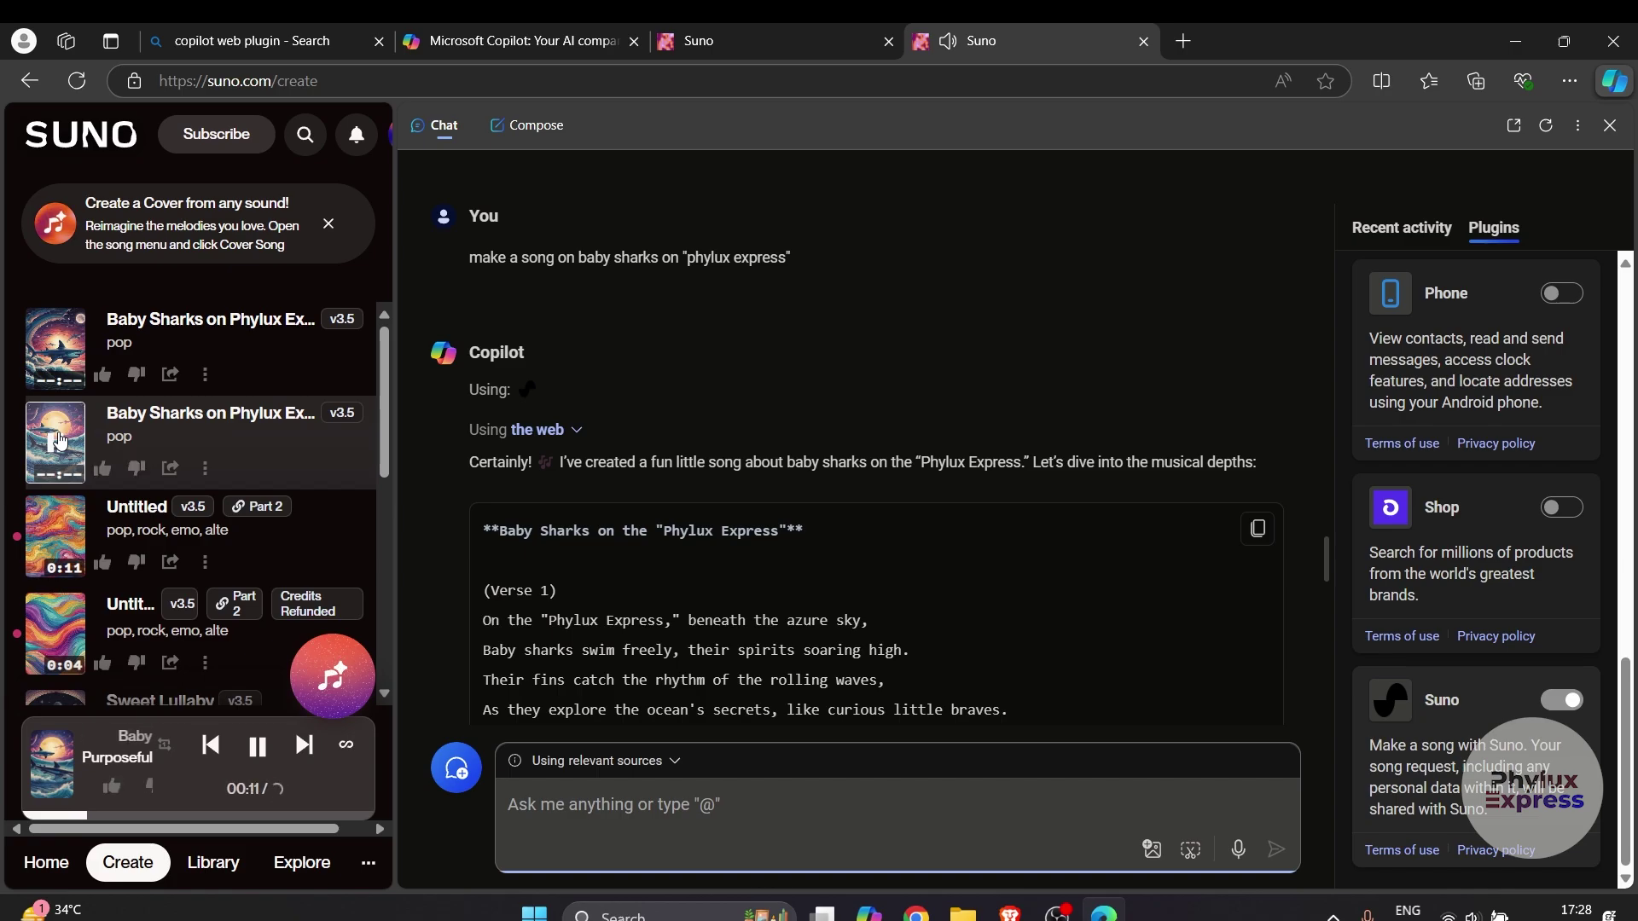
{"action": "left_click", "coordinate": [59, 441]}
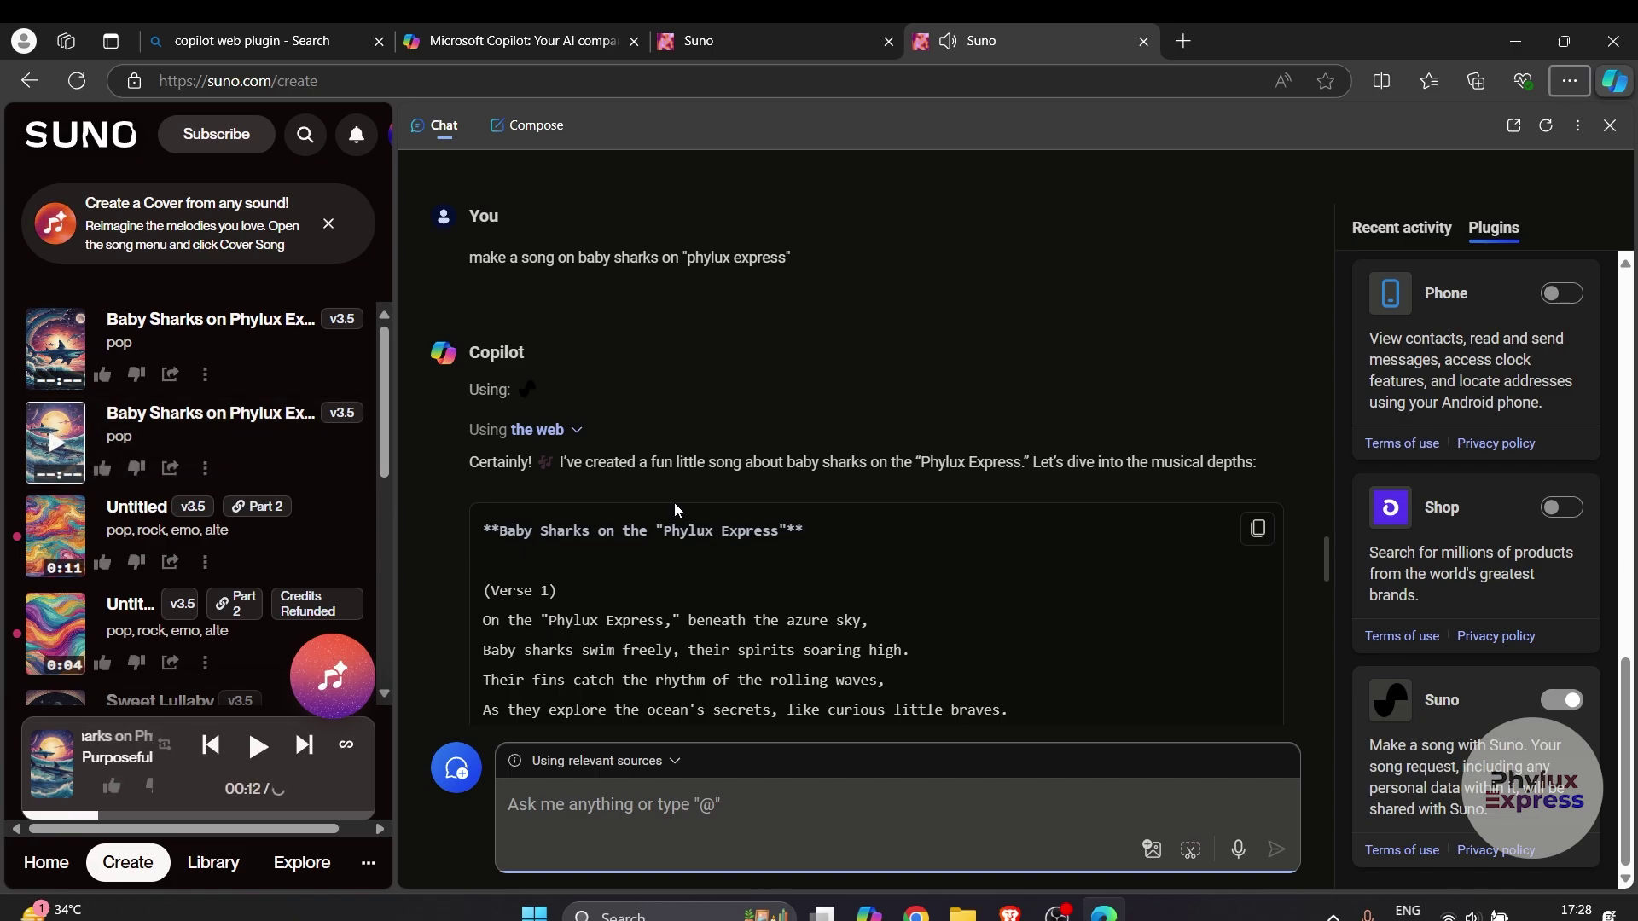
Step: Review the lyrics of the baby shark songs in the sidebar conversation
{"action": "scroll", "coordinate": [853, 403], "scroll_direction": "down", "scroll_amount": 10}
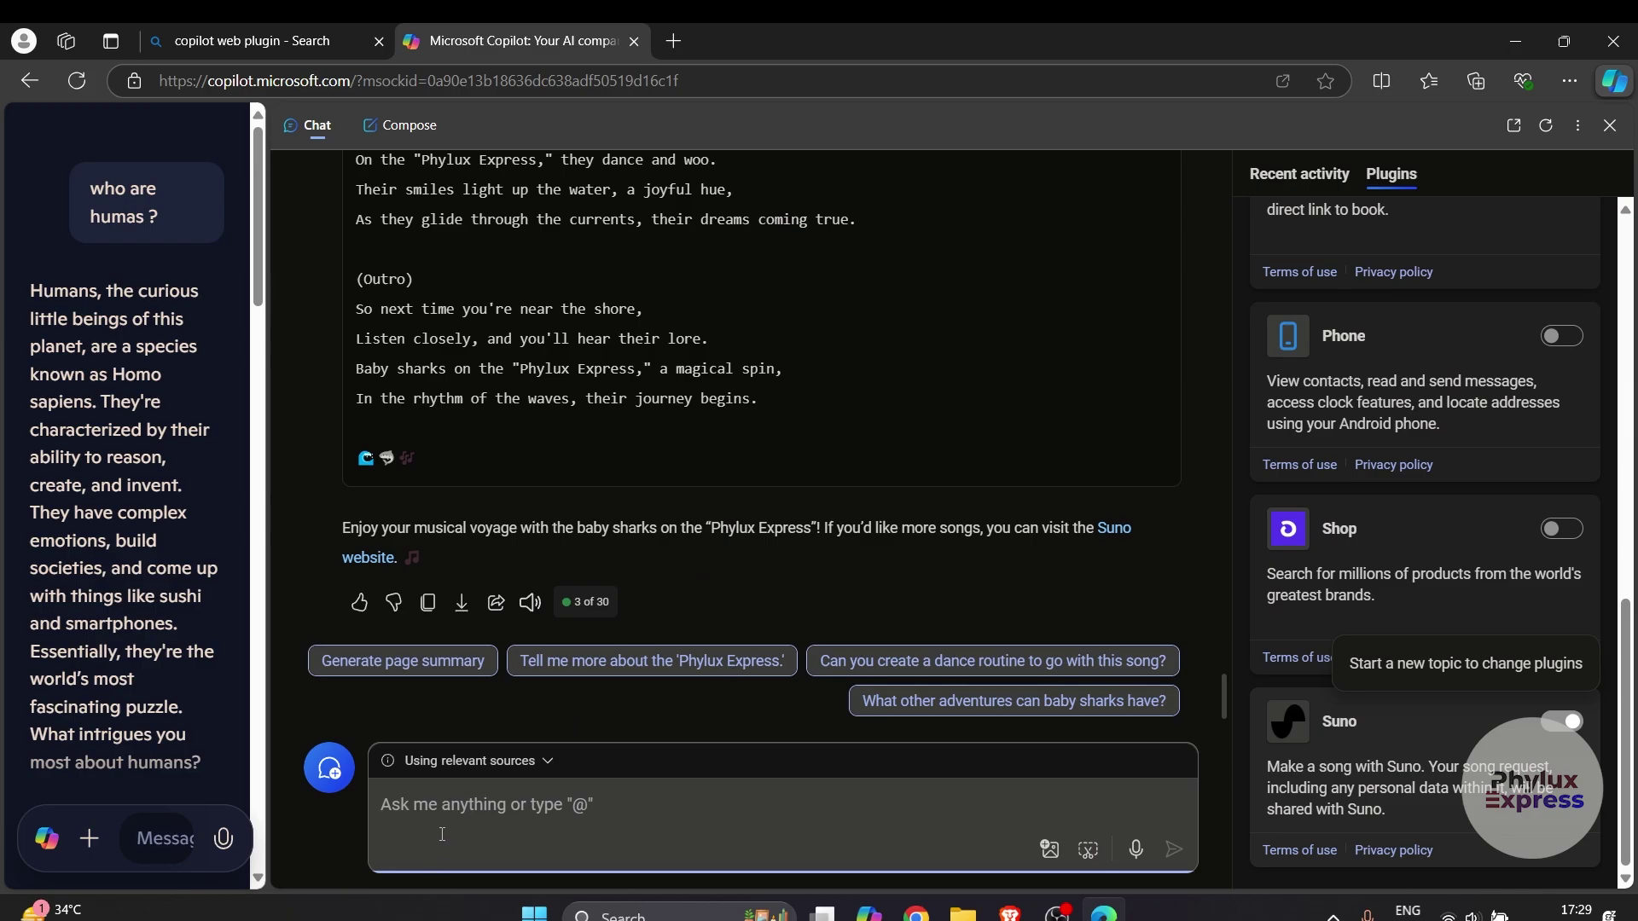
{"action": "scroll", "coordinate": [730, 310], "scroll_direction": "up", "scroll_amount": 15}
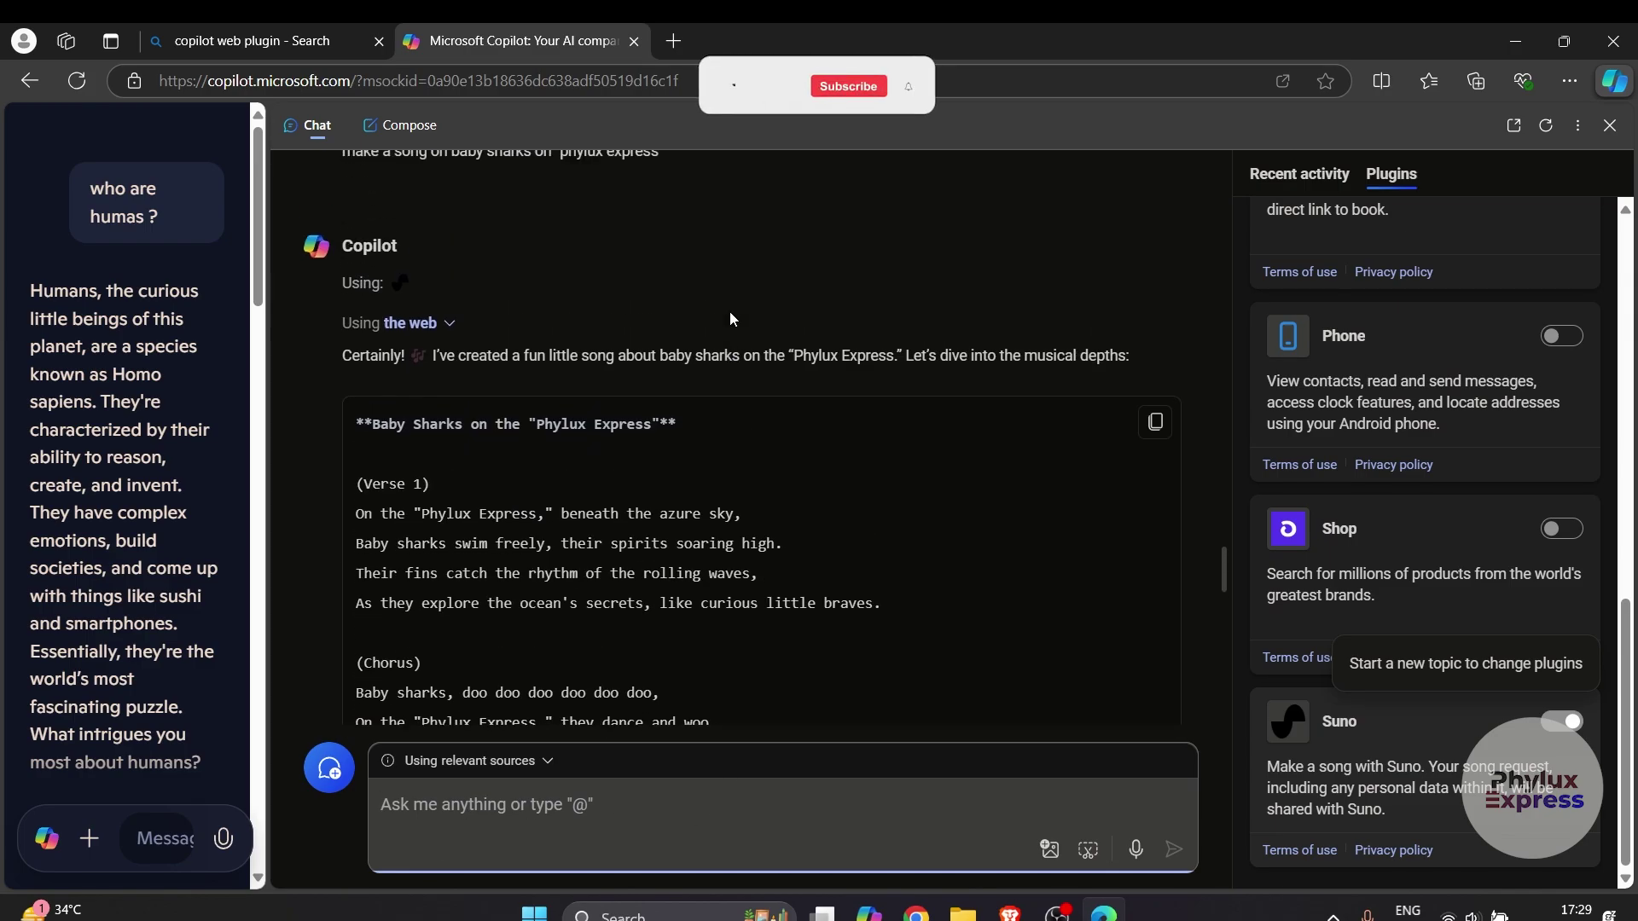
{"action": "scroll", "coordinate": [700, 321], "scroll_direction": "up", "scroll_amount": 5}
{"action": "scroll", "coordinate": [699, 320], "scroll_direction": "down", "scroll_amount": 10}
{"action": "scroll", "coordinate": [700, 320], "scroll_direction": "up", "scroll_amount": 6}
{"action": "scroll", "coordinate": [698, 330], "scroll_direction": "down", "scroll_amount": 8}
{"action": "scroll", "coordinate": [698, 332], "scroll_direction": "up", "scroll_amount": 10}
{"action": "scroll", "coordinate": [698, 336], "scroll_direction": "down", "scroll_amount": 4}
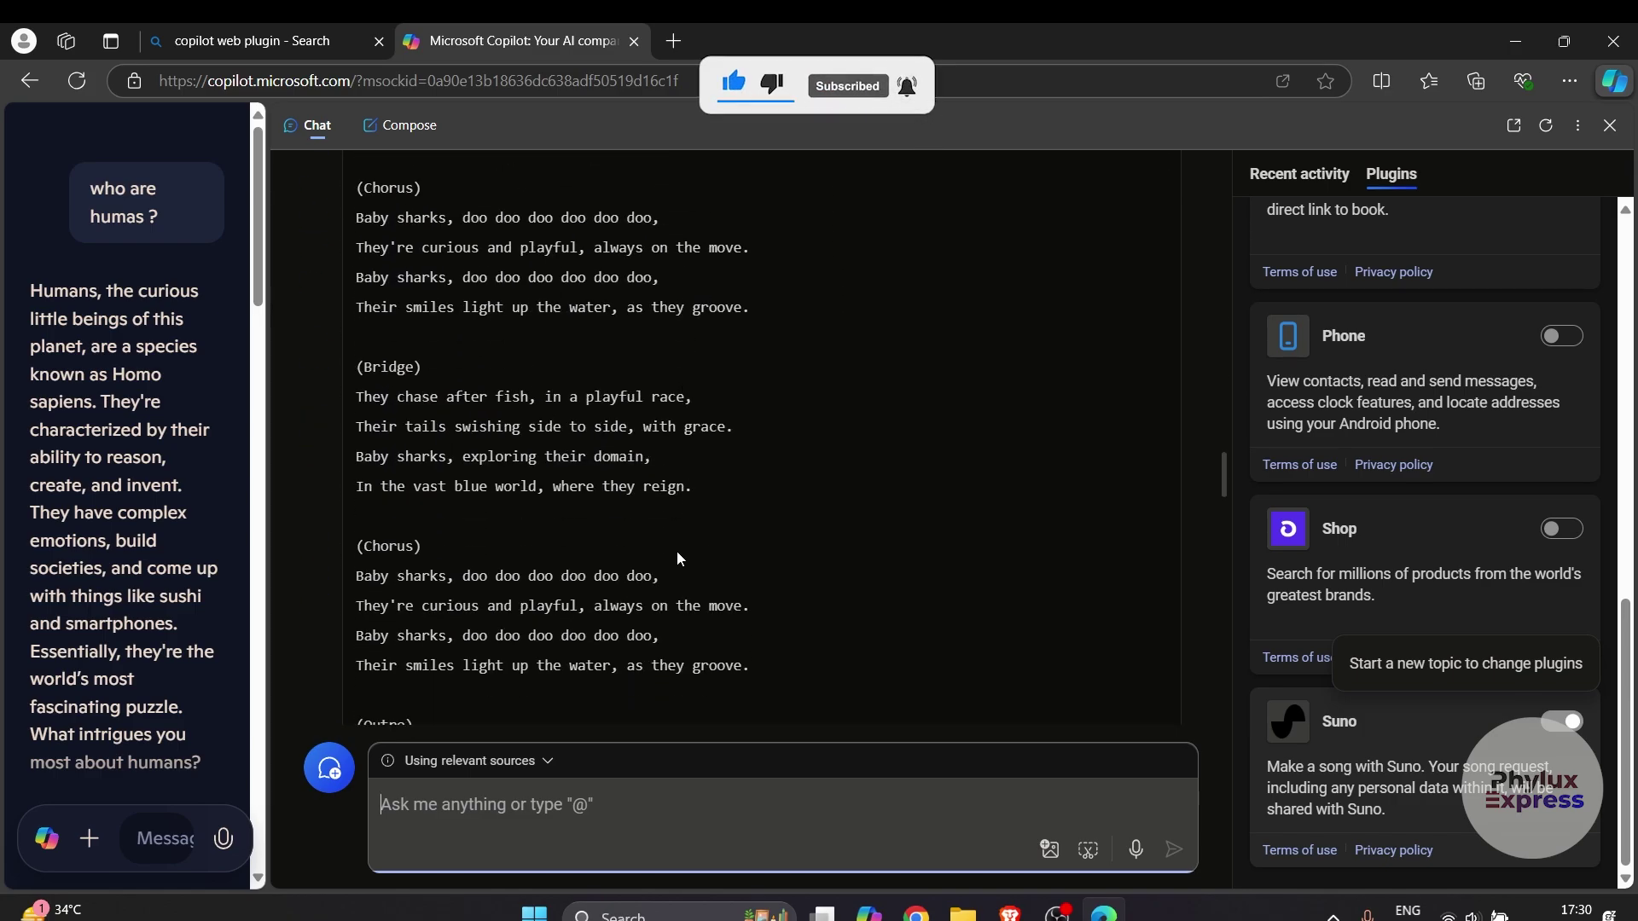
{"action": "scroll", "coordinate": [677, 551], "scroll_direction": "down", "scroll_amount": 4}
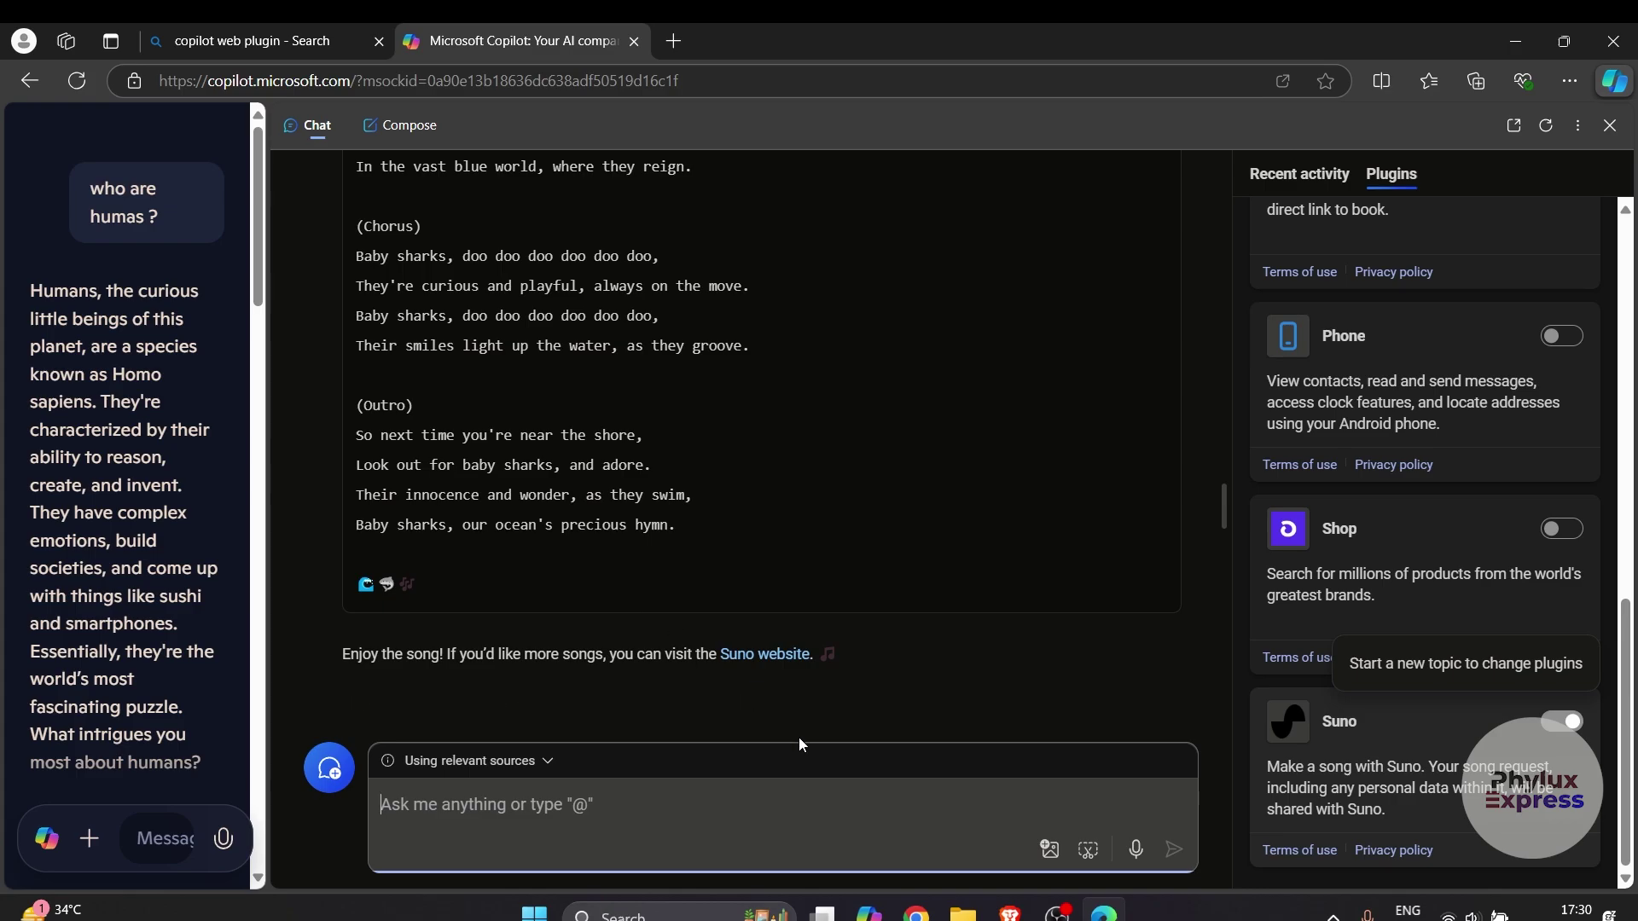
Step: Attach the downloaded robotic cat image from the Downloads folder and ask Copilot "where i can find cats?"
{"action": "left_click", "coordinate": [1051, 853]}
{"action": "left_click", "coordinate": [932, 800]}
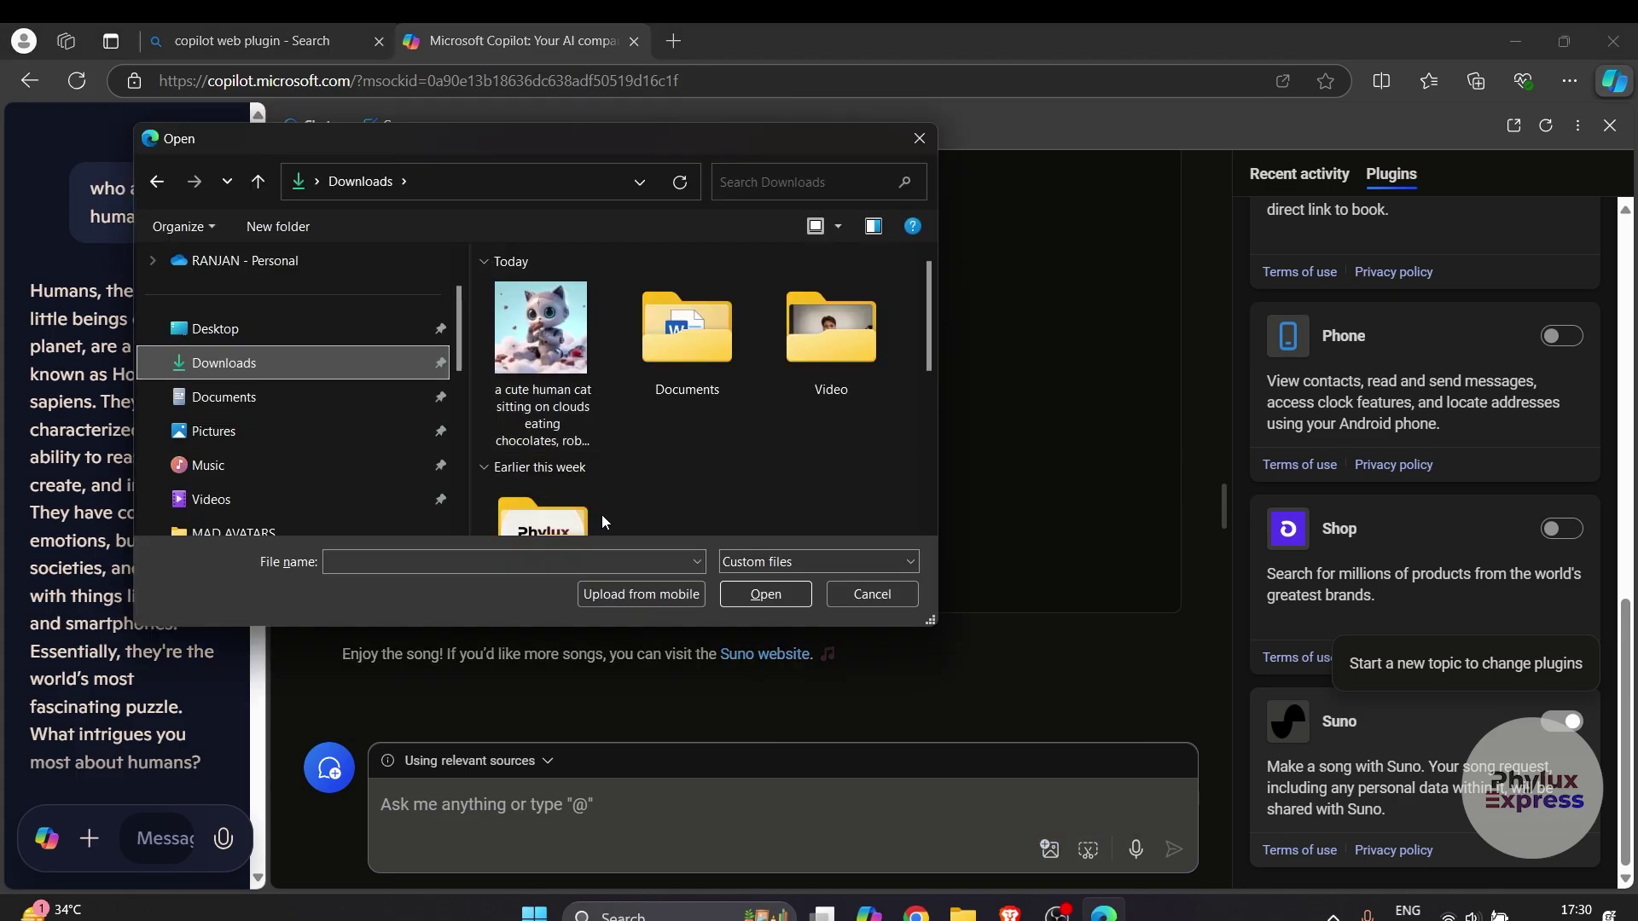
{"action": "left_click", "coordinate": [544, 344]}
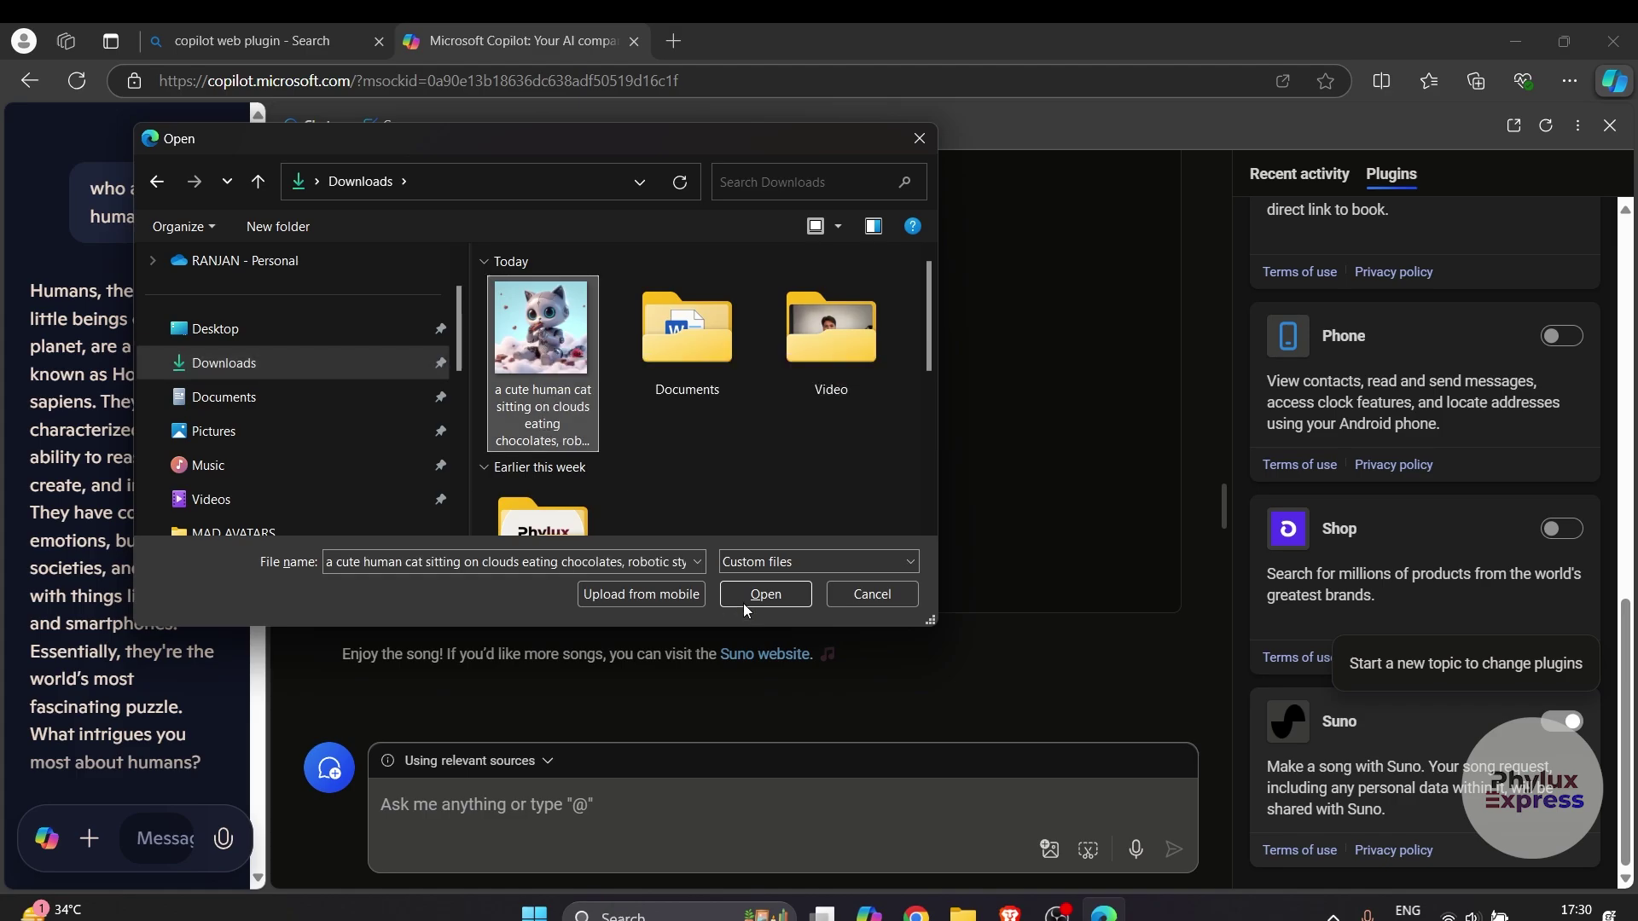
{"action": "left_click", "coordinate": [751, 597]}
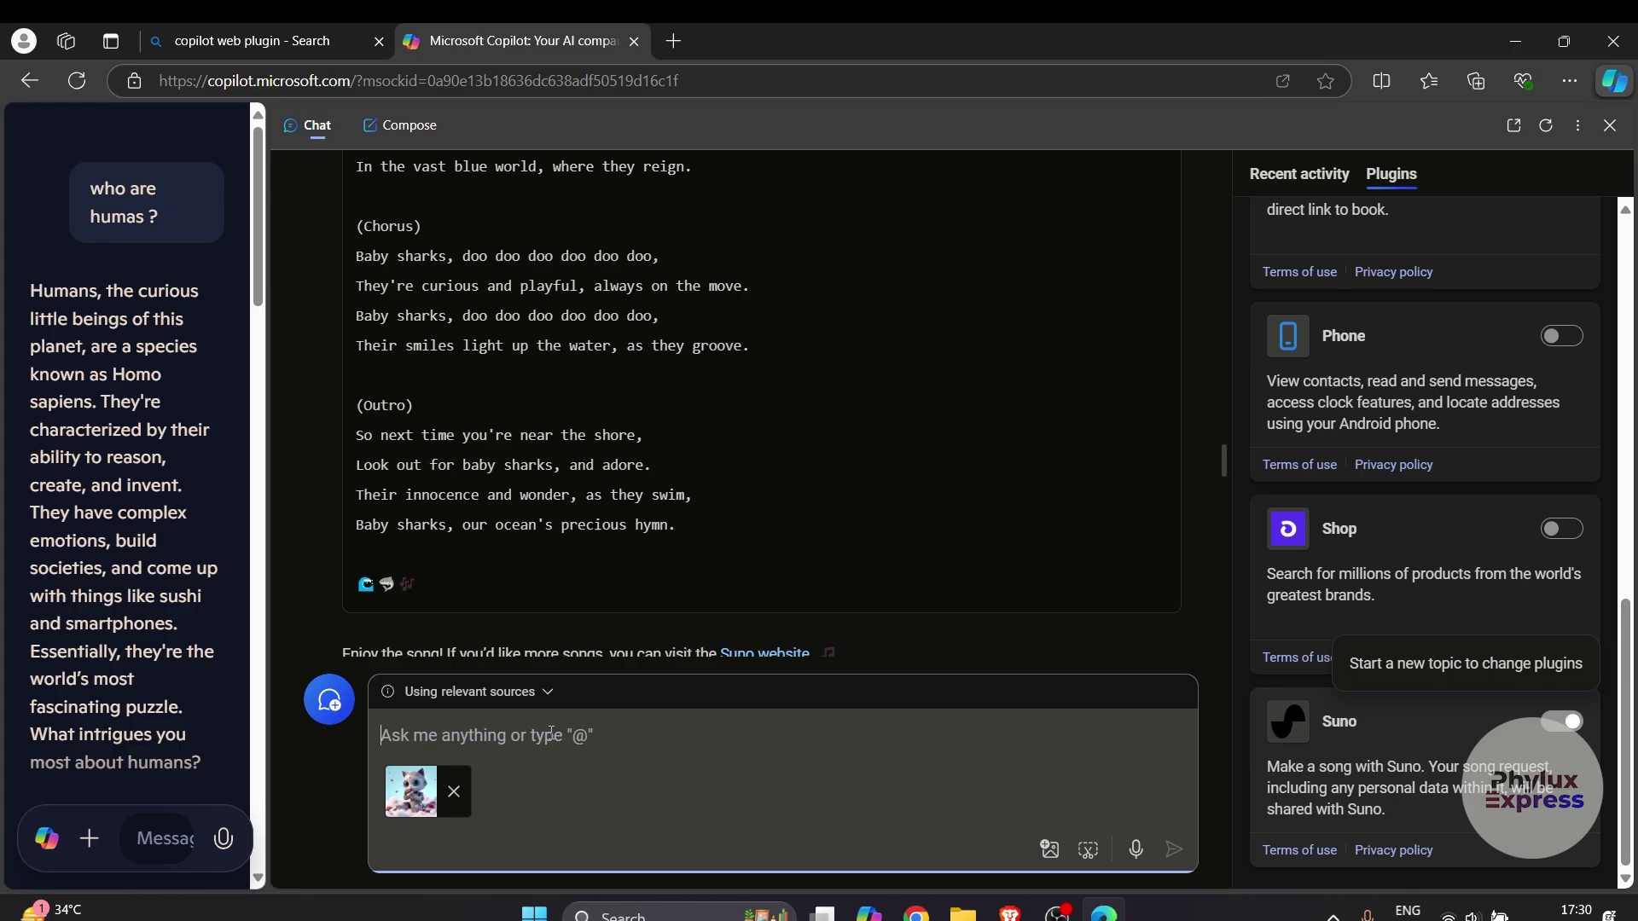
{"action": "type", "text": "where i "}
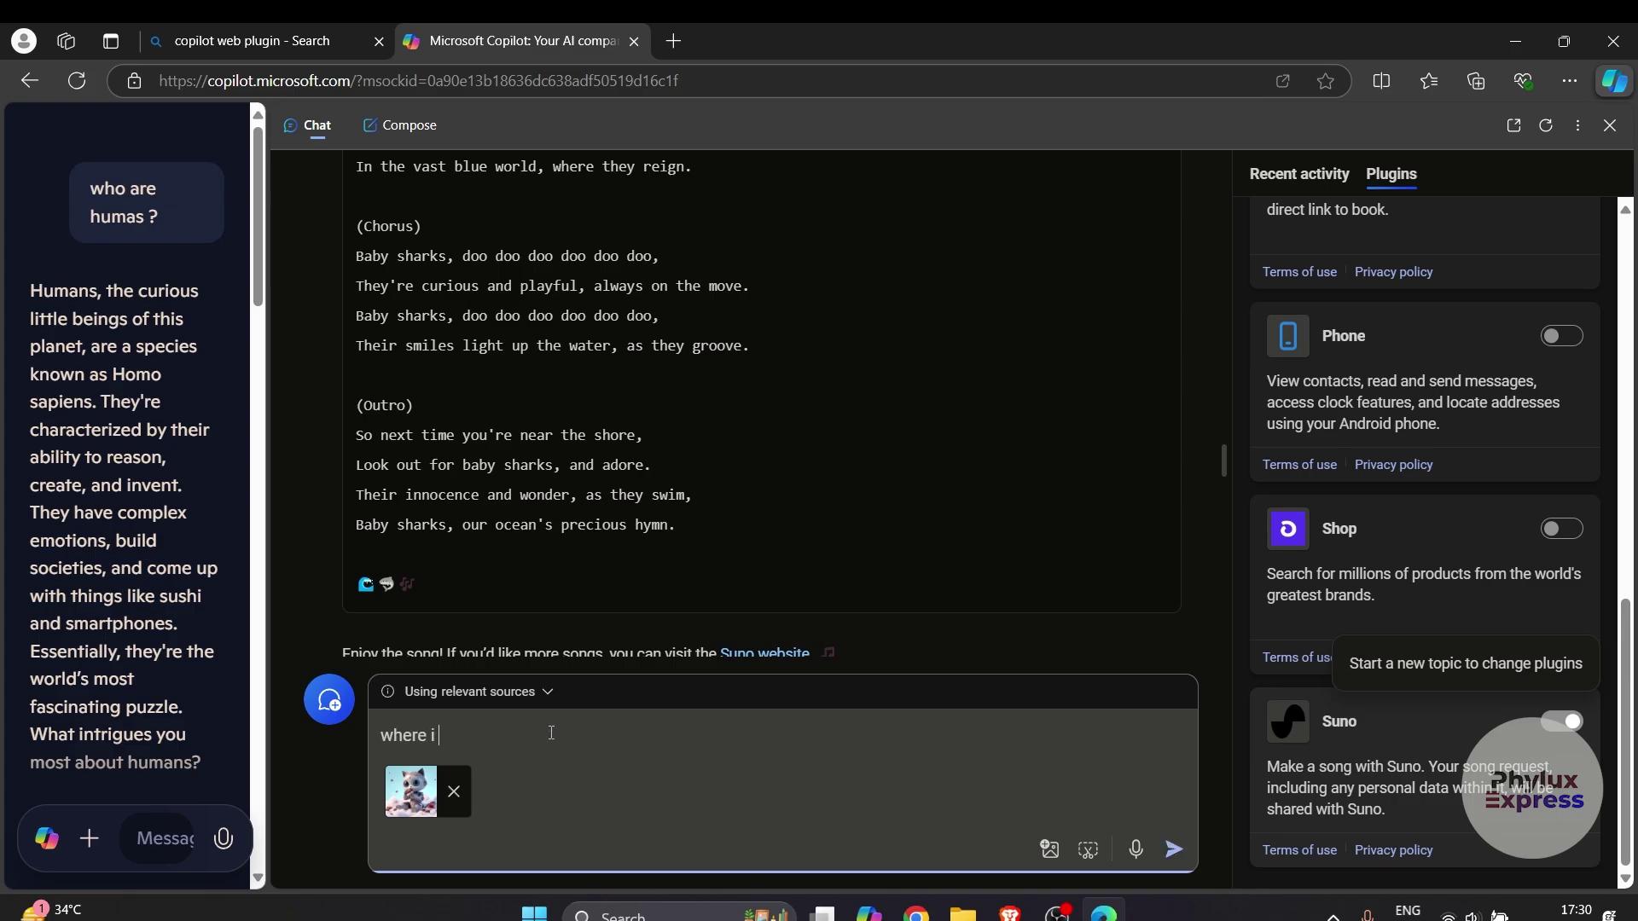
{"action": "type", "text": "can find cats?"}
{"action": "key", "text": "Return"}
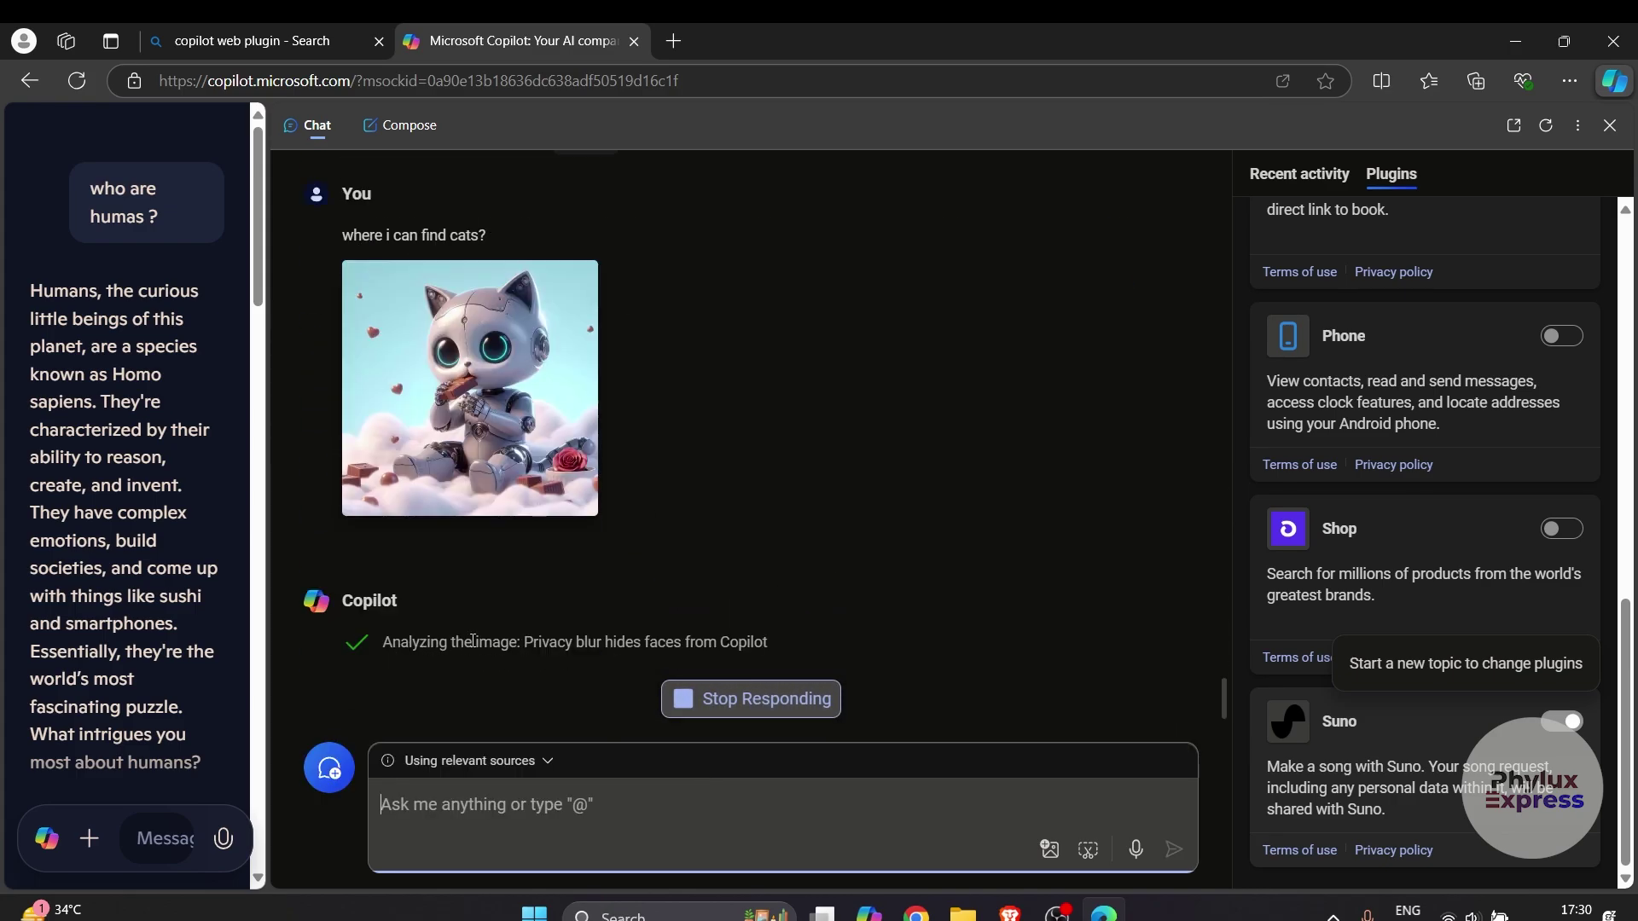
Step: Review Copilot's answer on finding cats in Ahmedabad and open its Mr n Mrs Pet source page
{"action": "left_click_drag", "start_coordinate": [537, 643], "coordinate": [739, 639]}
{"action": "left_click", "coordinate": [828, 636]}
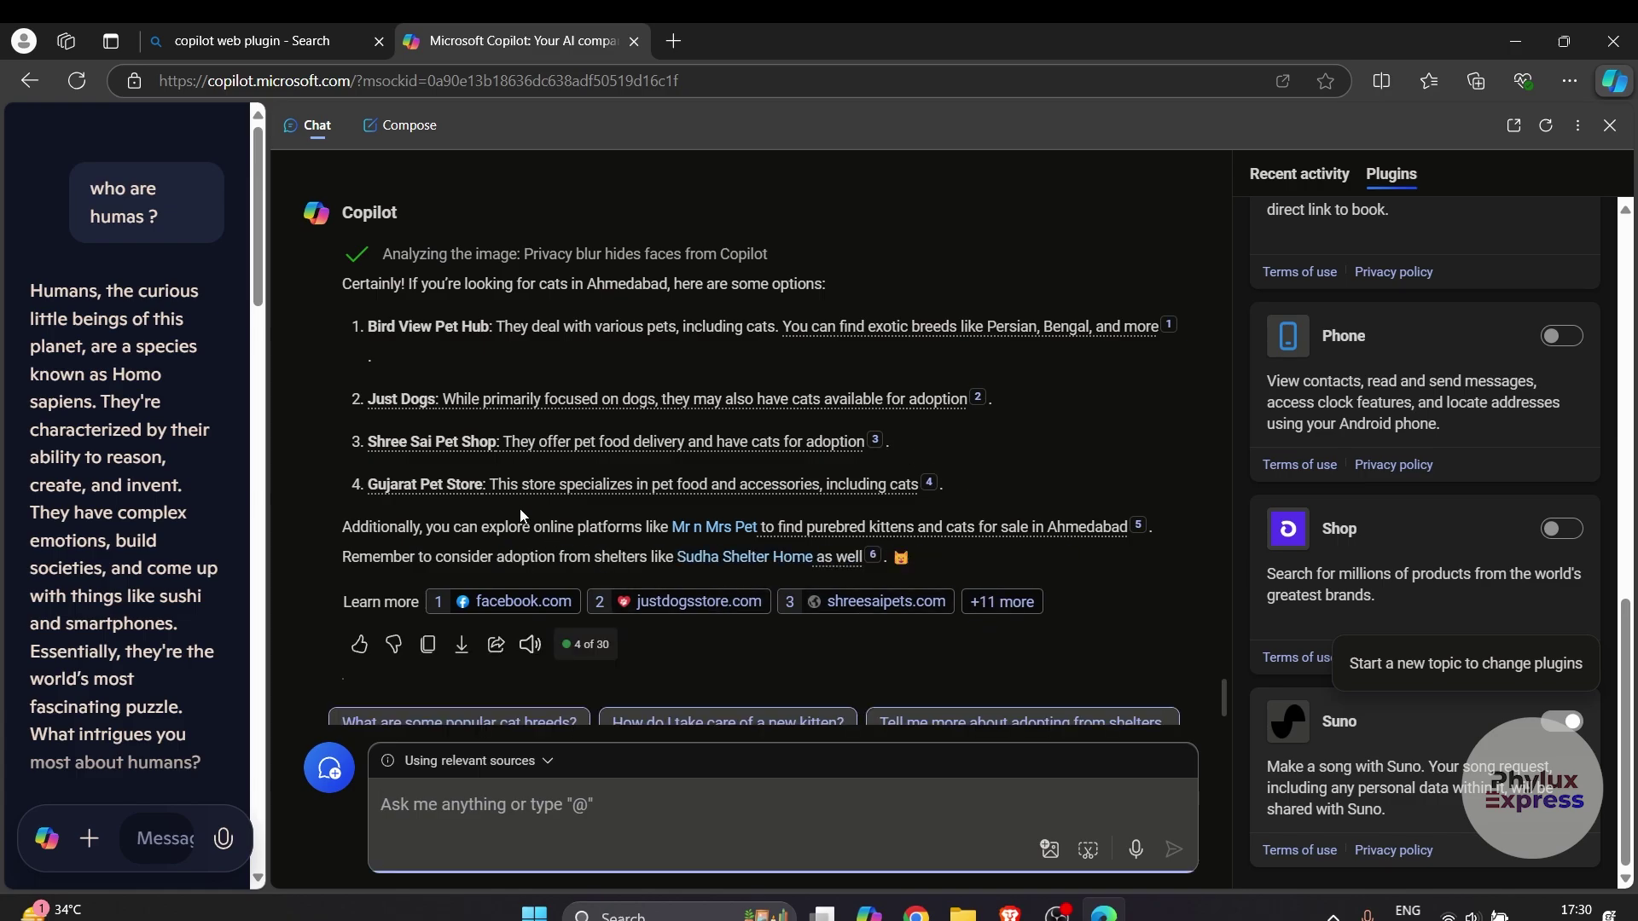
{"action": "scroll", "coordinate": [631, 493], "scroll_direction": "up", "scroll_amount": 10}
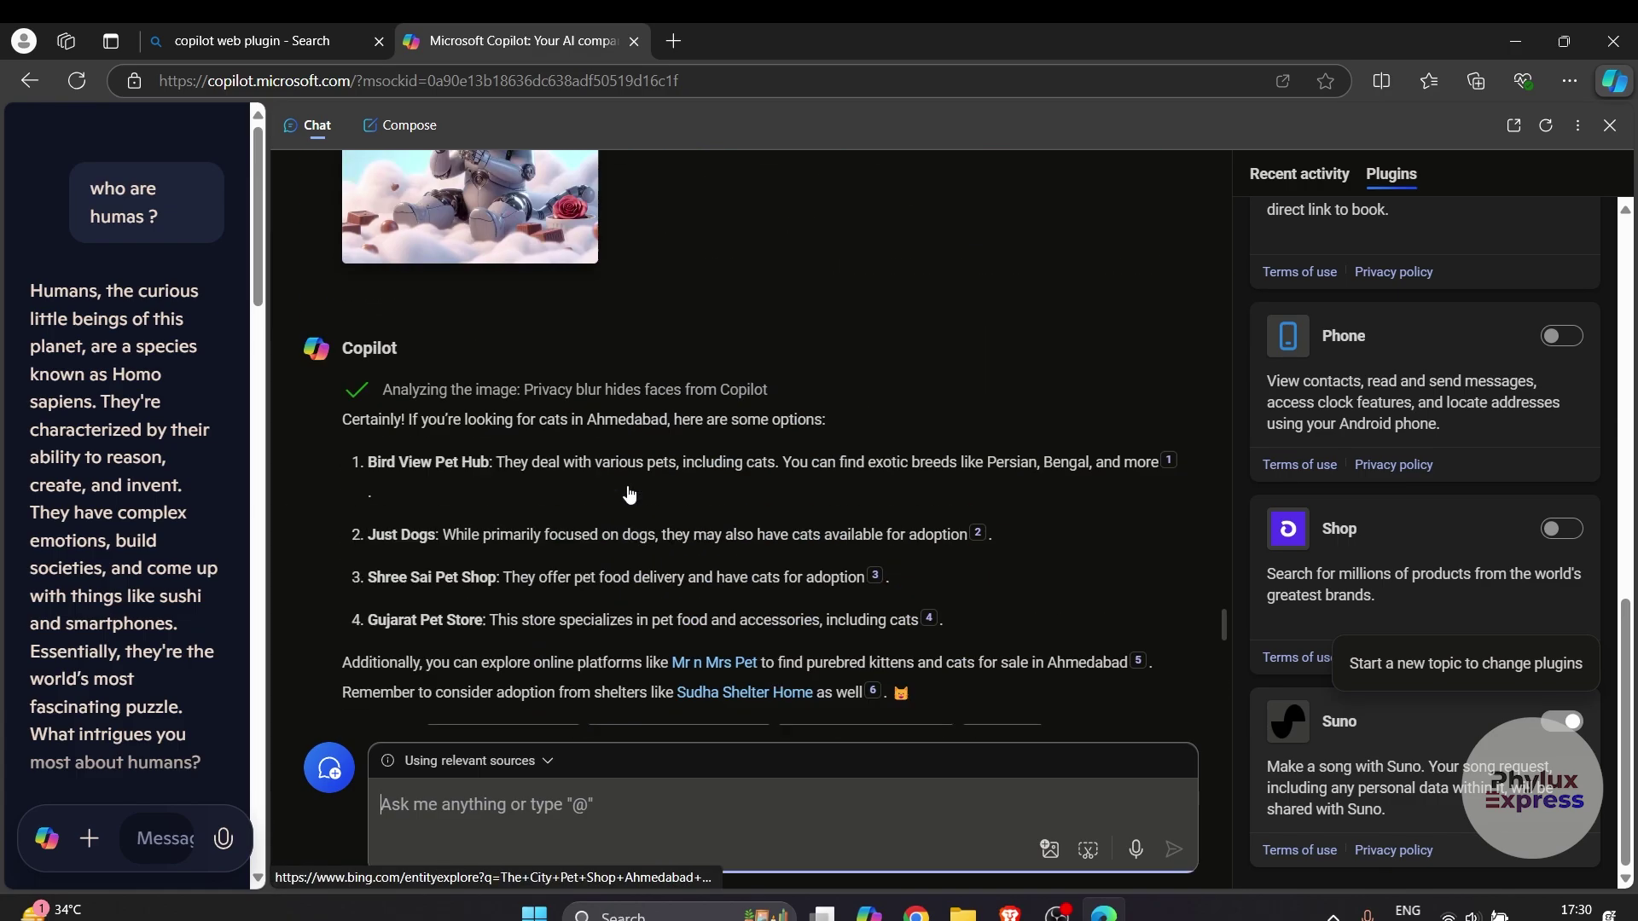
{"action": "scroll", "coordinate": [564, 495], "scroll_direction": "down", "scroll_amount": 3}
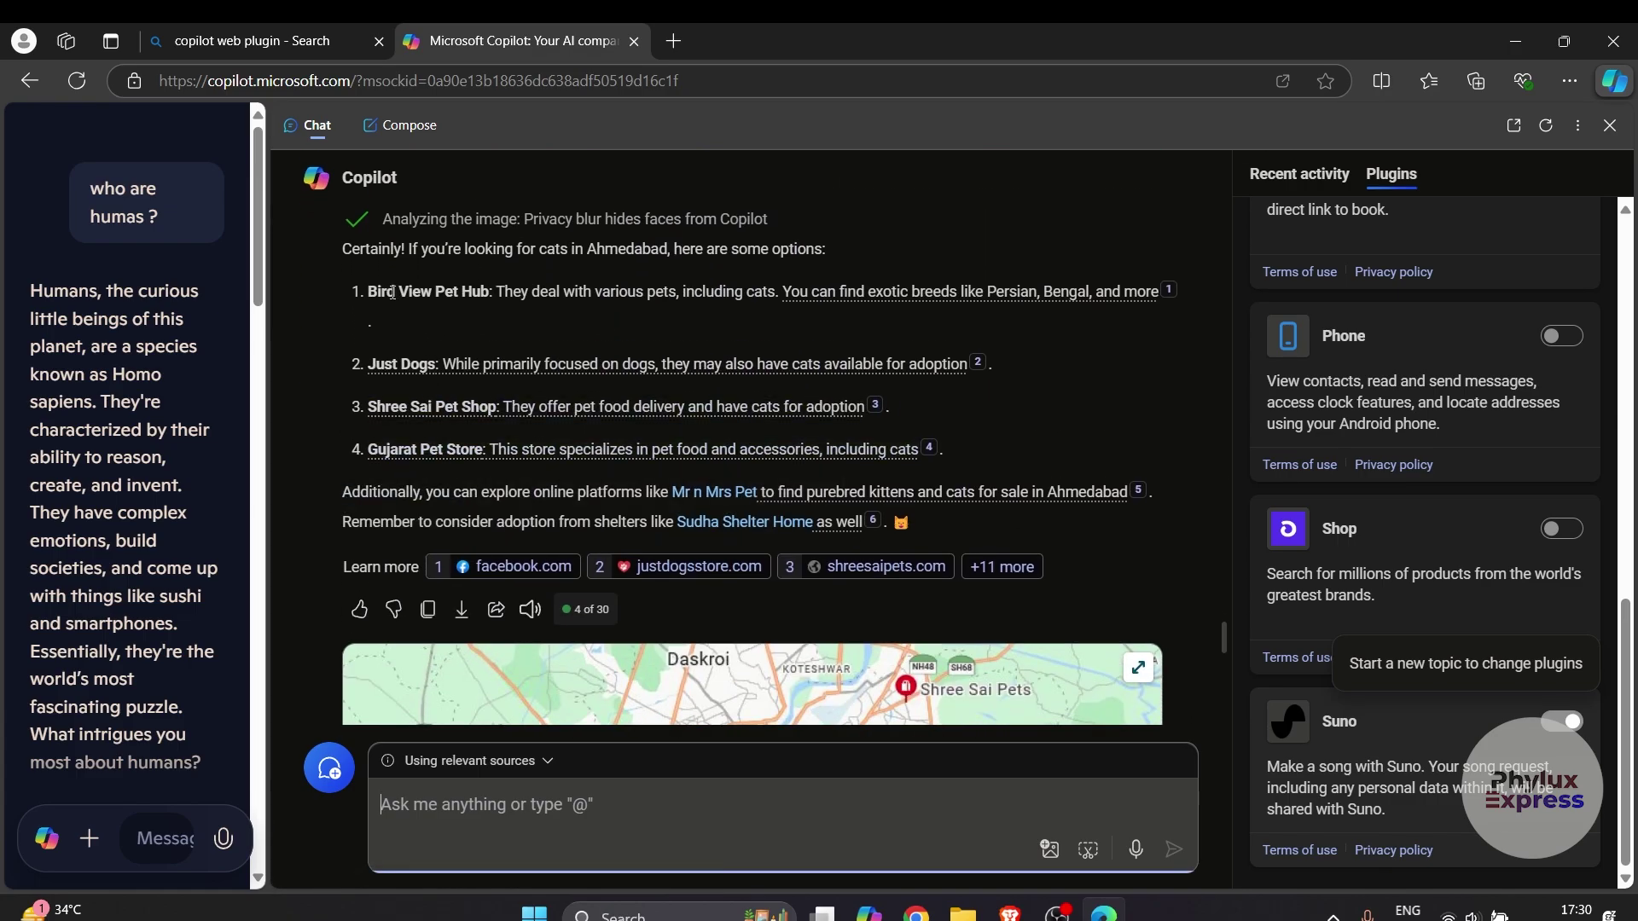
{"action": "scroll", "coordinate": [754, 295], "scroll_direction": "down", "scroll_amount": 3}
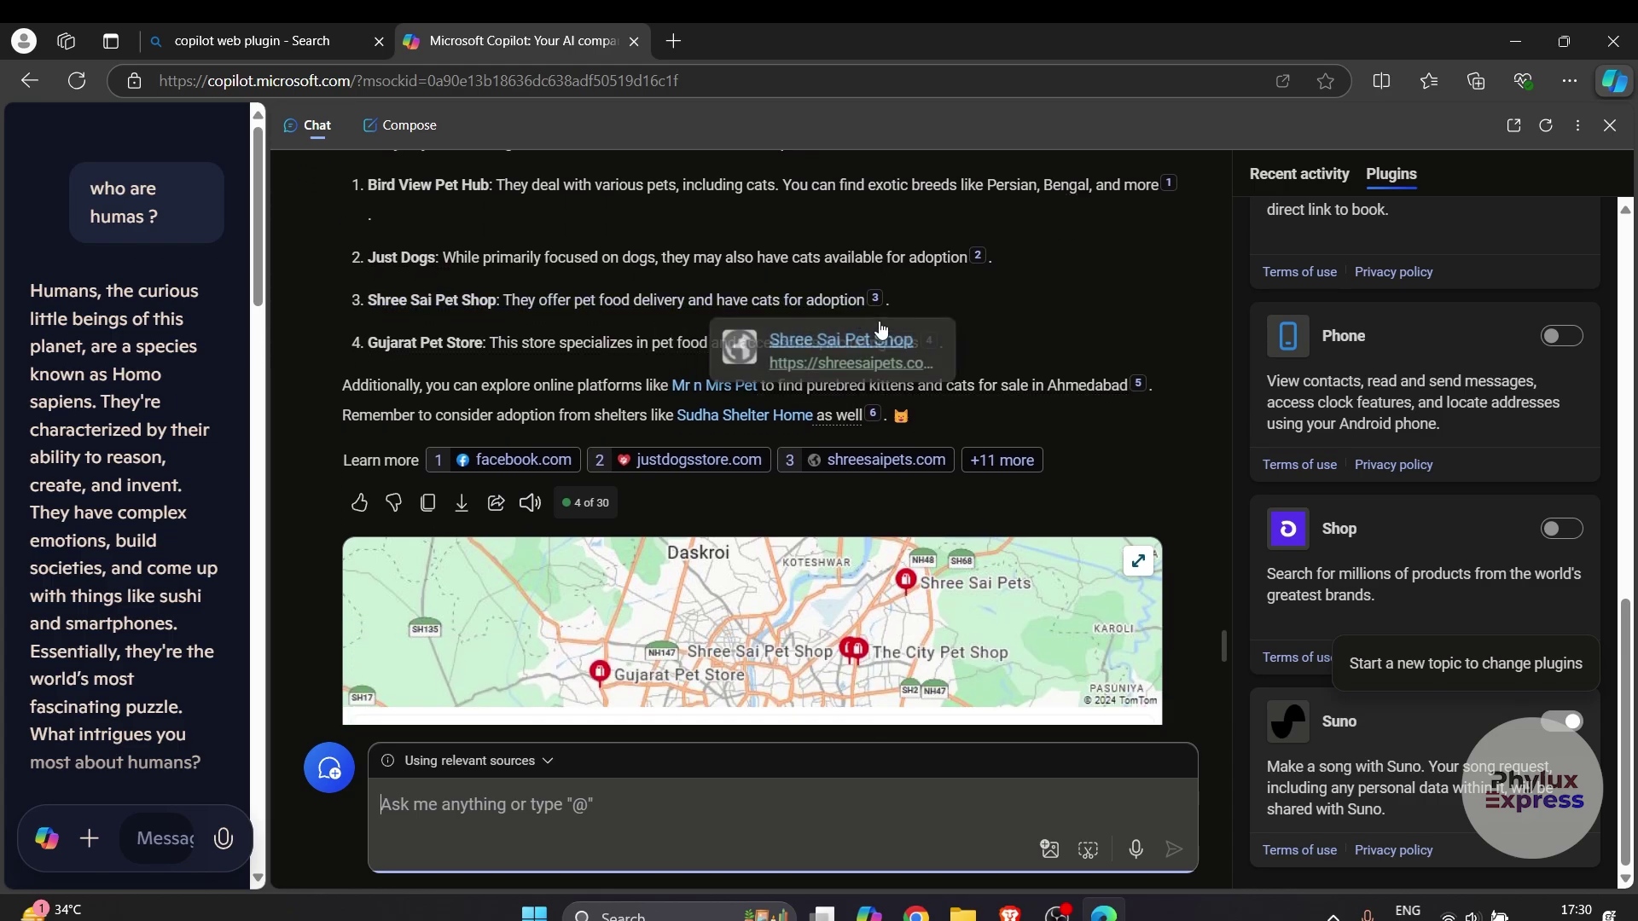
{"action": "scroll", "coordinate": [1083, 401], "scroll_direction": "up", "scroll_amount": 3}
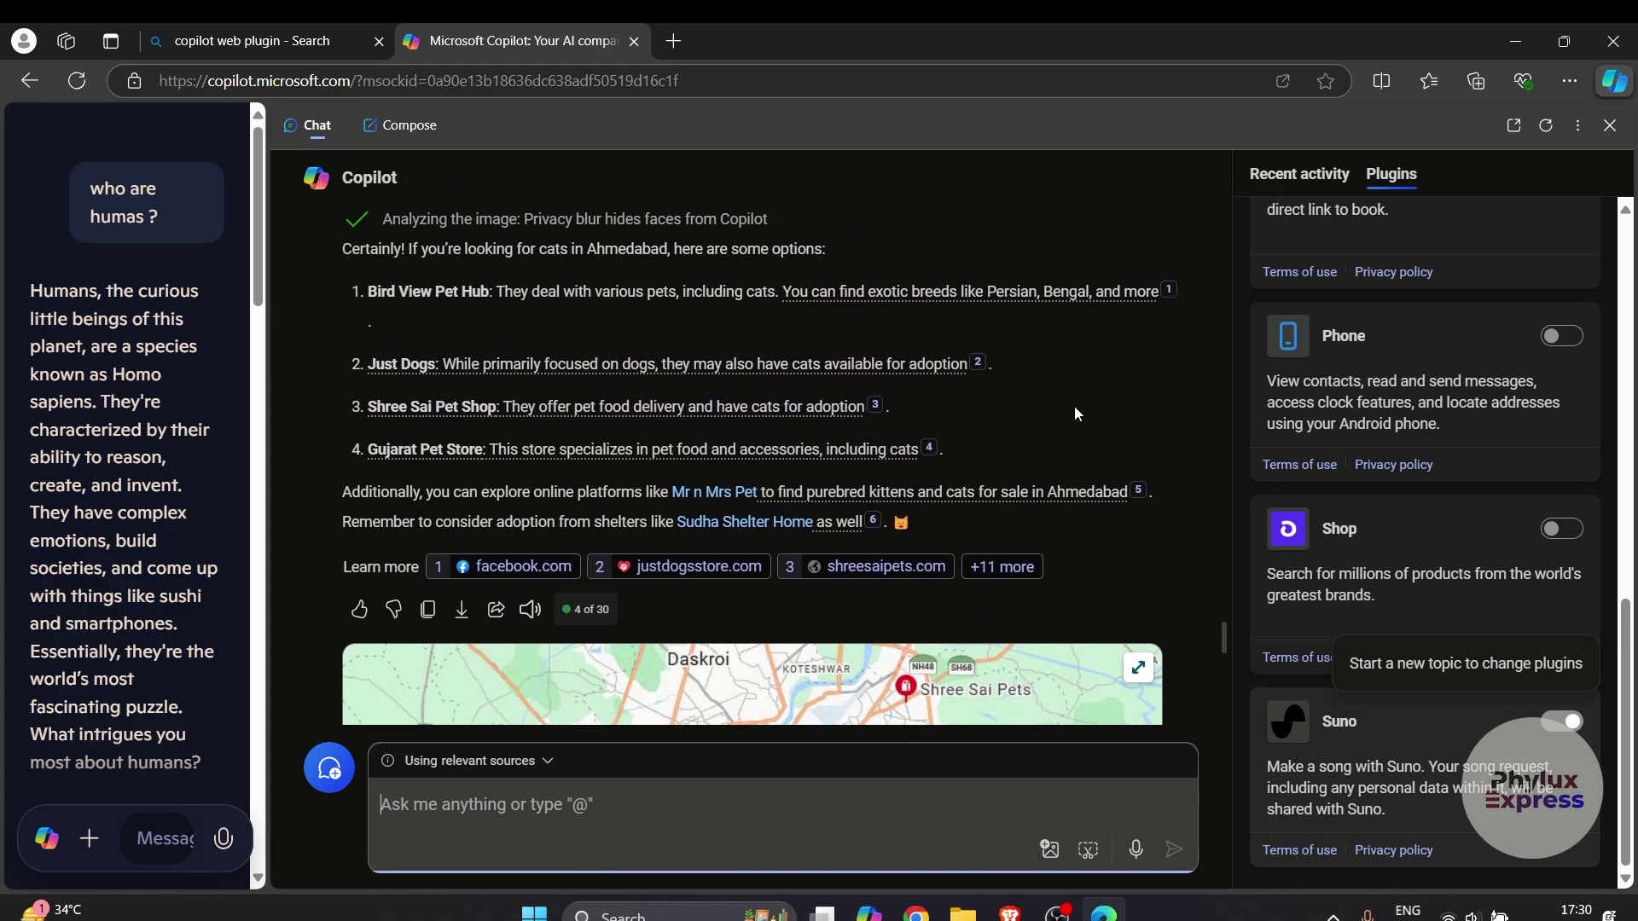
{"action": "left_click", "coordinate": [952, 496]}
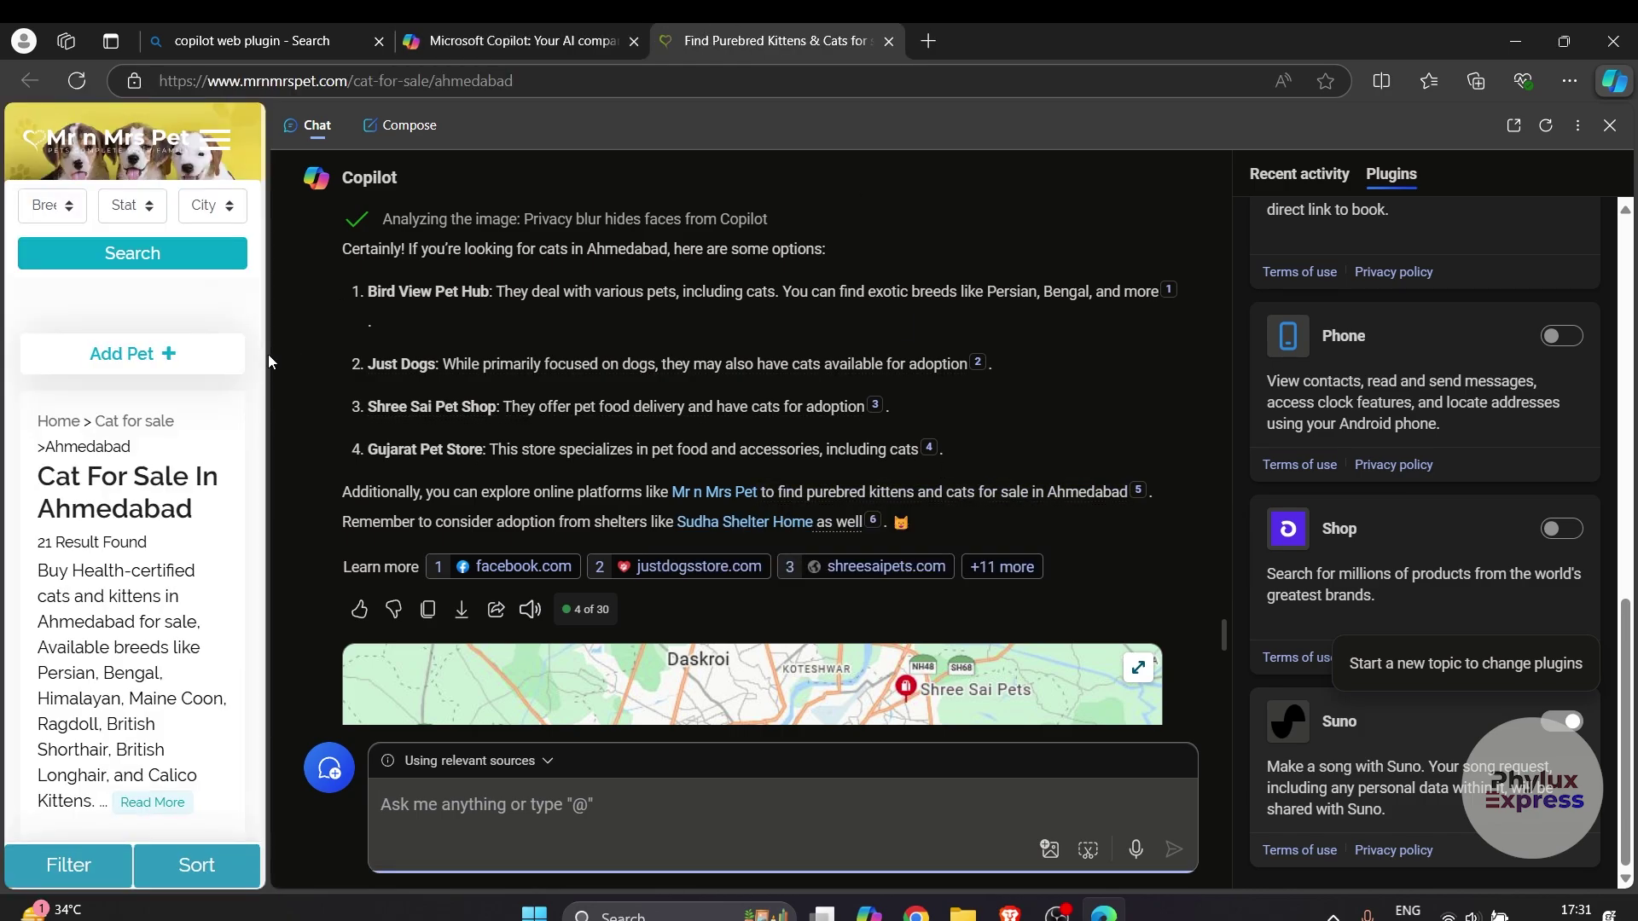
Step: Widen the web page beside the sidebar and browse the Mr n Mrs Pet cat listings
{"action": "left_click_drag", "start_coordinate": [274, 353], "coordinate": [512, 363]}
{"action": "scroll", "coordinate": [243, 571], "scroll_direction": "down", "scroll_amount": 5}
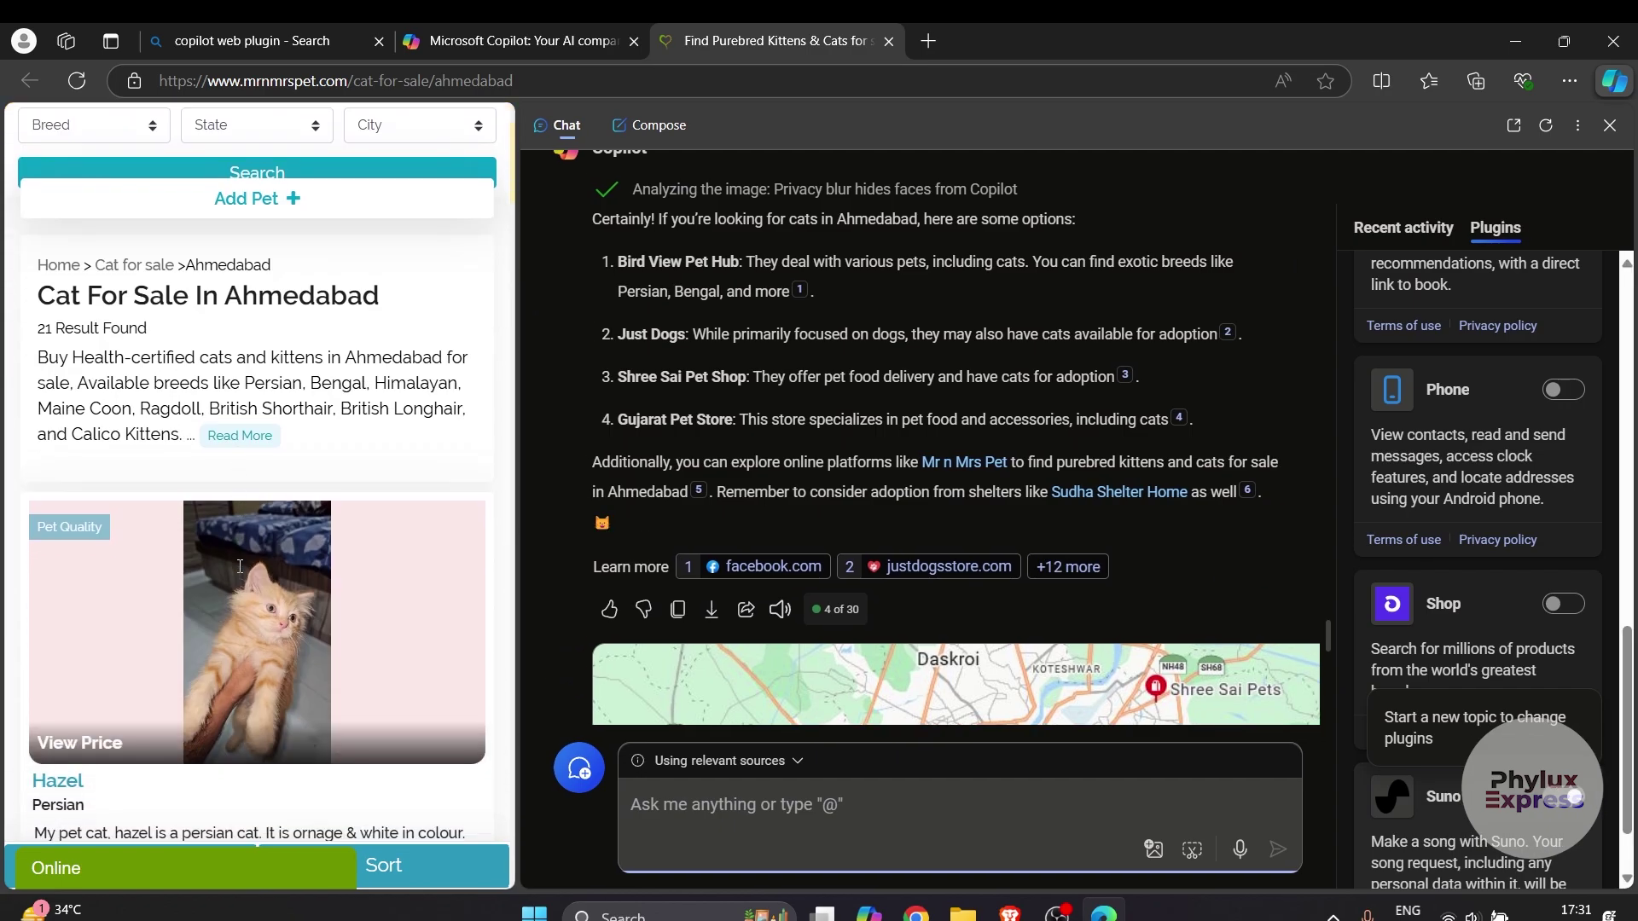
{"action": "scroll", "coordinate": [243, 571], "scroll_direction": "down", "scroll_amount": 5}
{"action": "scroll", "coordinate": [817, 547], "scroll_direction": "down", "scroll_amount": 5}
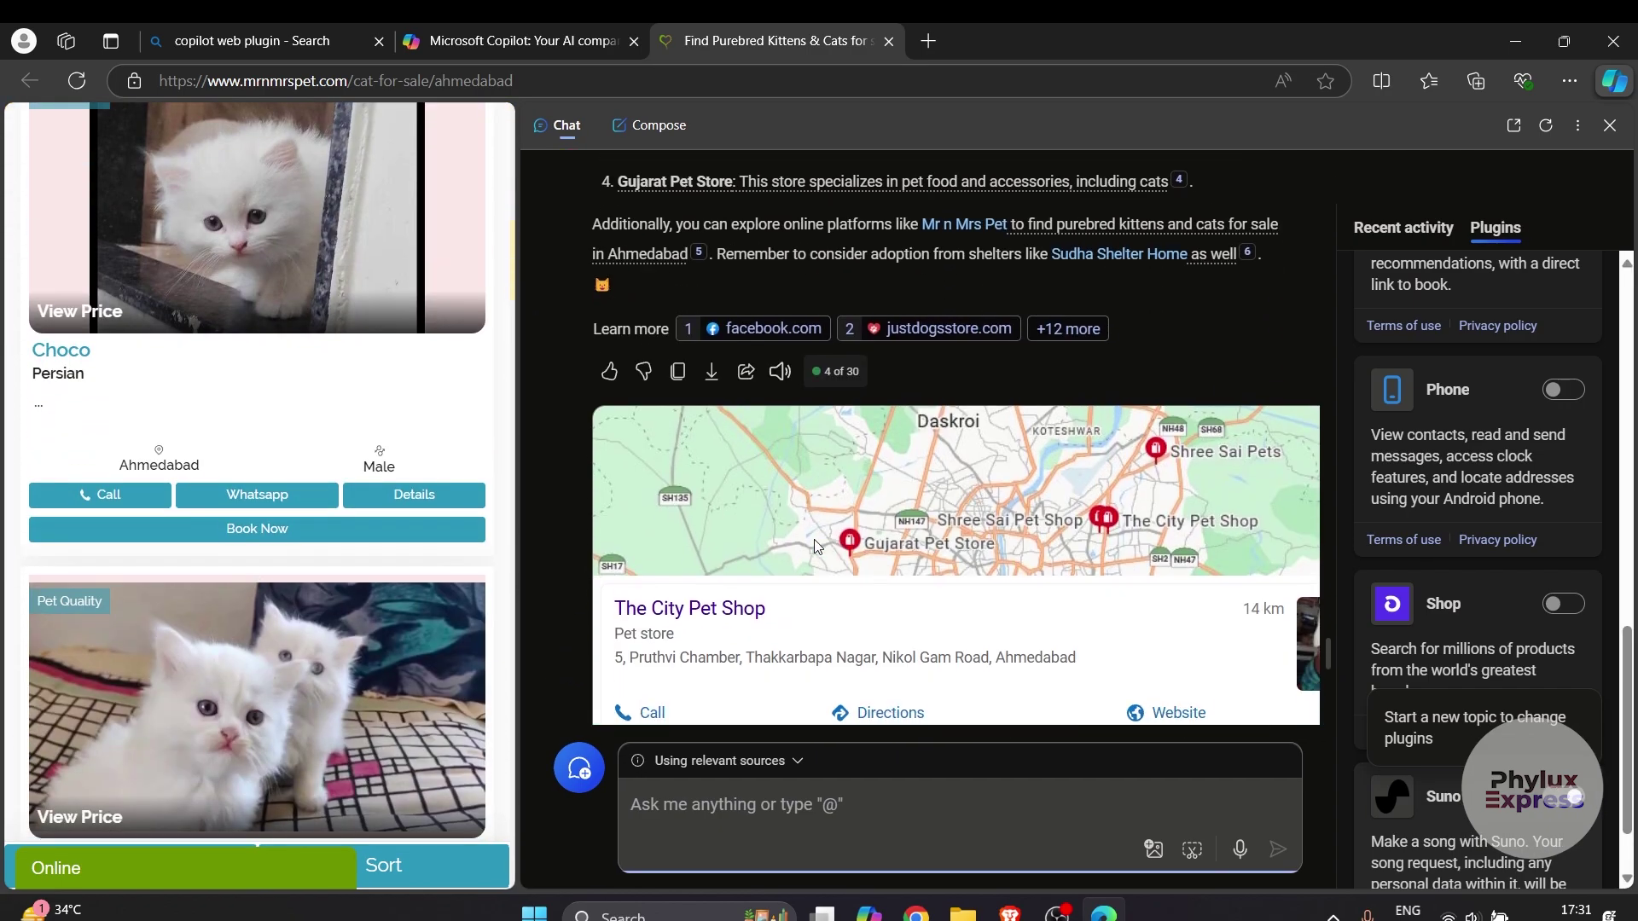
Step: Examine the pet stores listed below the map in Copilot's answer and widen the sidebar to show them fully
{"action": "scroll", "coordinate": [816, 547], "scroll_direction": "down", "scroll_amount": 3}
{"action": "scroll", "coordinate": [695, 332], "scroll_direction": "up", "scroll_amount": 2}
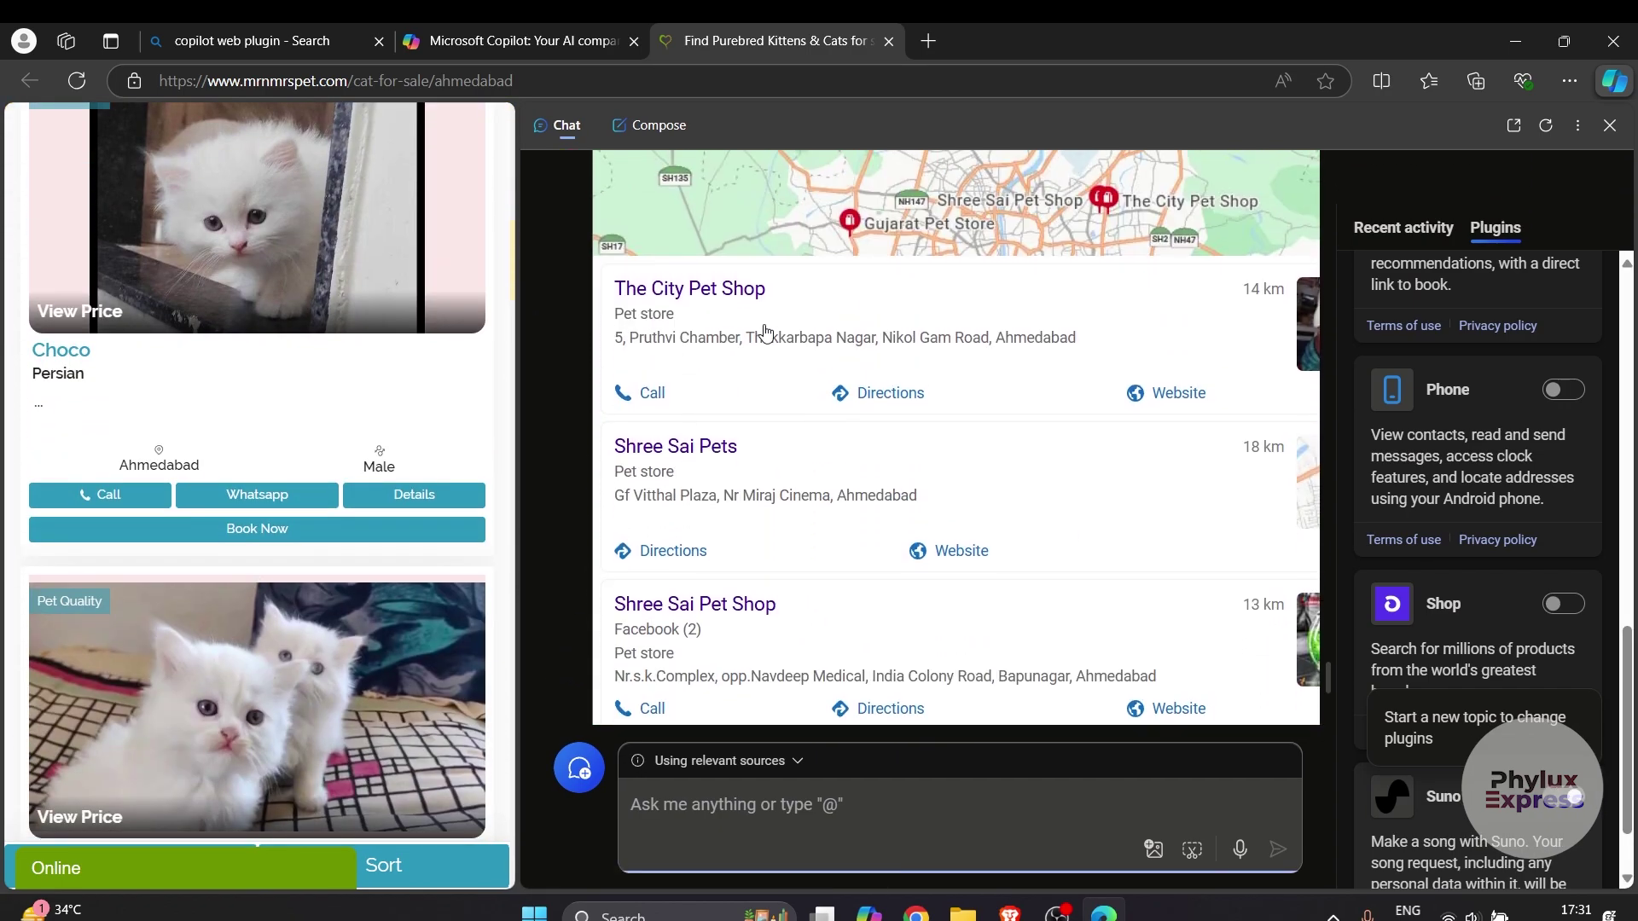
{"action": "scroll", "coordinate": [760, 227], "scroll_direction": "down", "scroll_amount": 1}
{"action": "scroll", "coordinate": [887, 337], "scroll_direction": "down", "scroll_amount": 3}
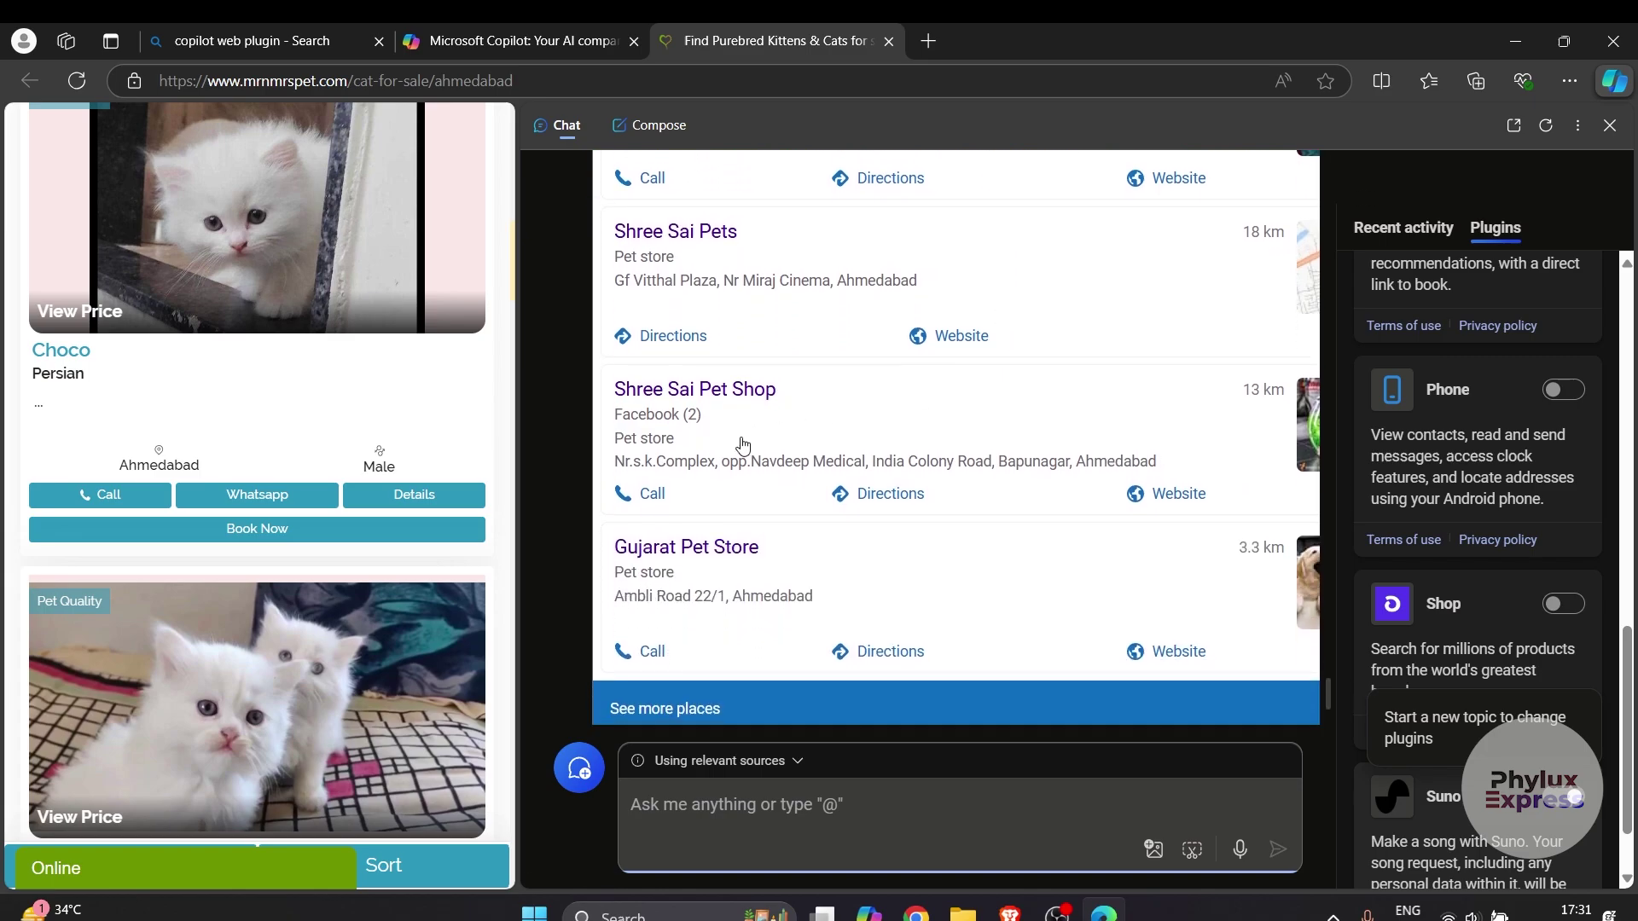
{"action": "left_click_drag", "start_coordinate": [517, 545], "coordinate": [336, 536]}
{"action": "scroll", "coordinate": [795, 550], "scroll_direction": "up", "scroll_amount": 3}
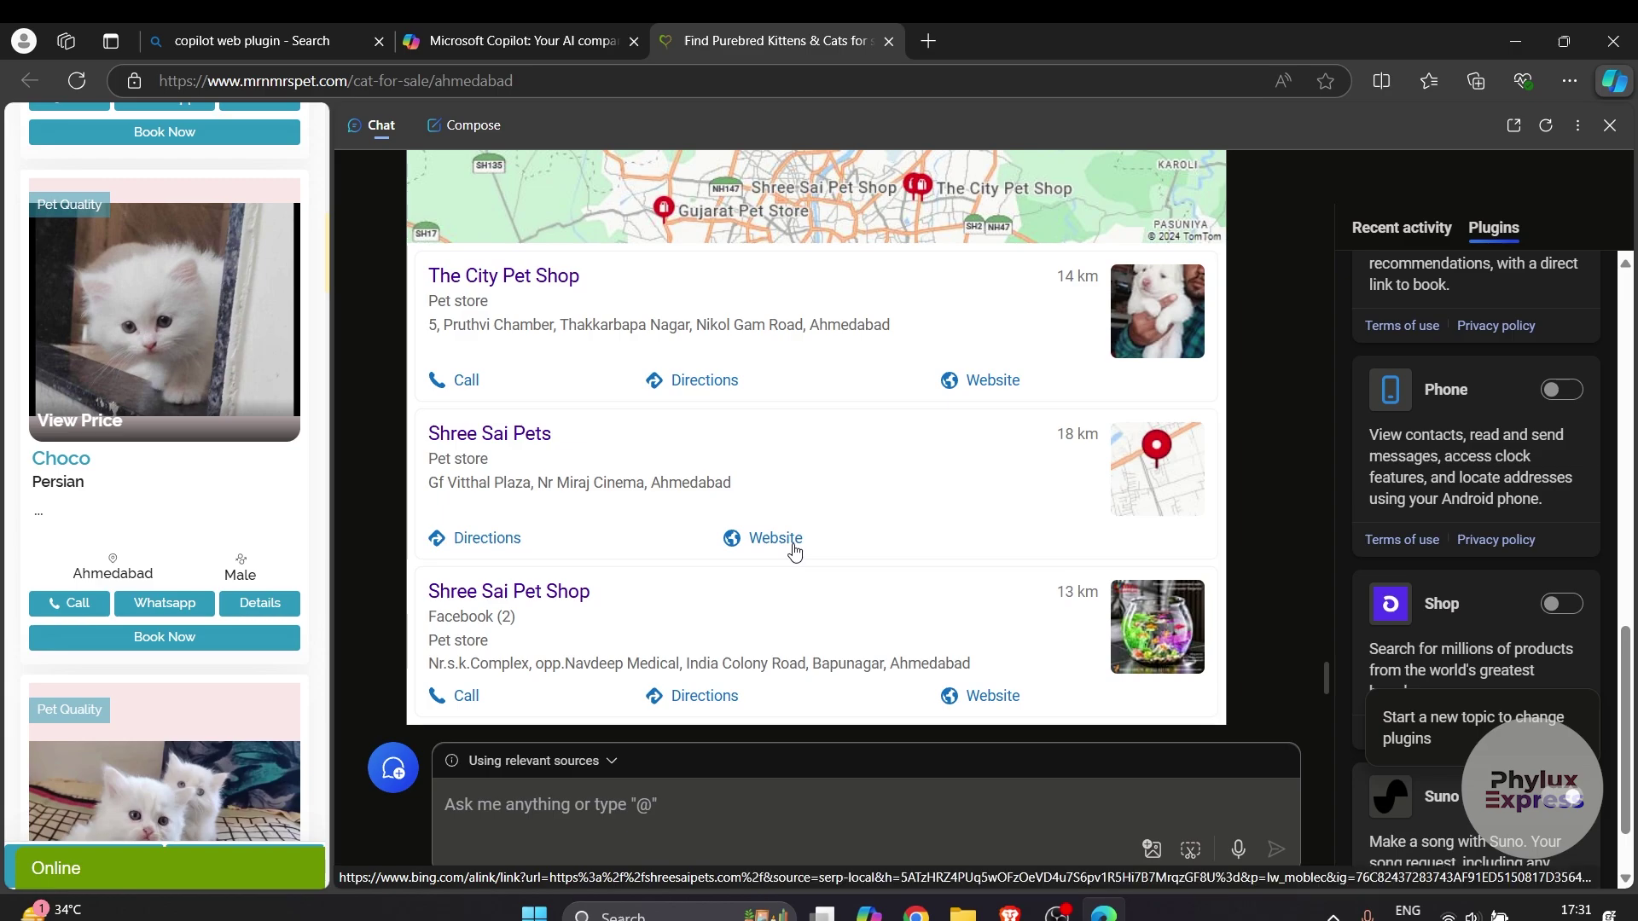
Step: Review the robotic cat image question and the options in Copilot's answer about finding cats in Ahmedabad
{"action": "scroll", "coordinate": [794, 553], "scroll_direction": "up", "scroll_amount": 5}
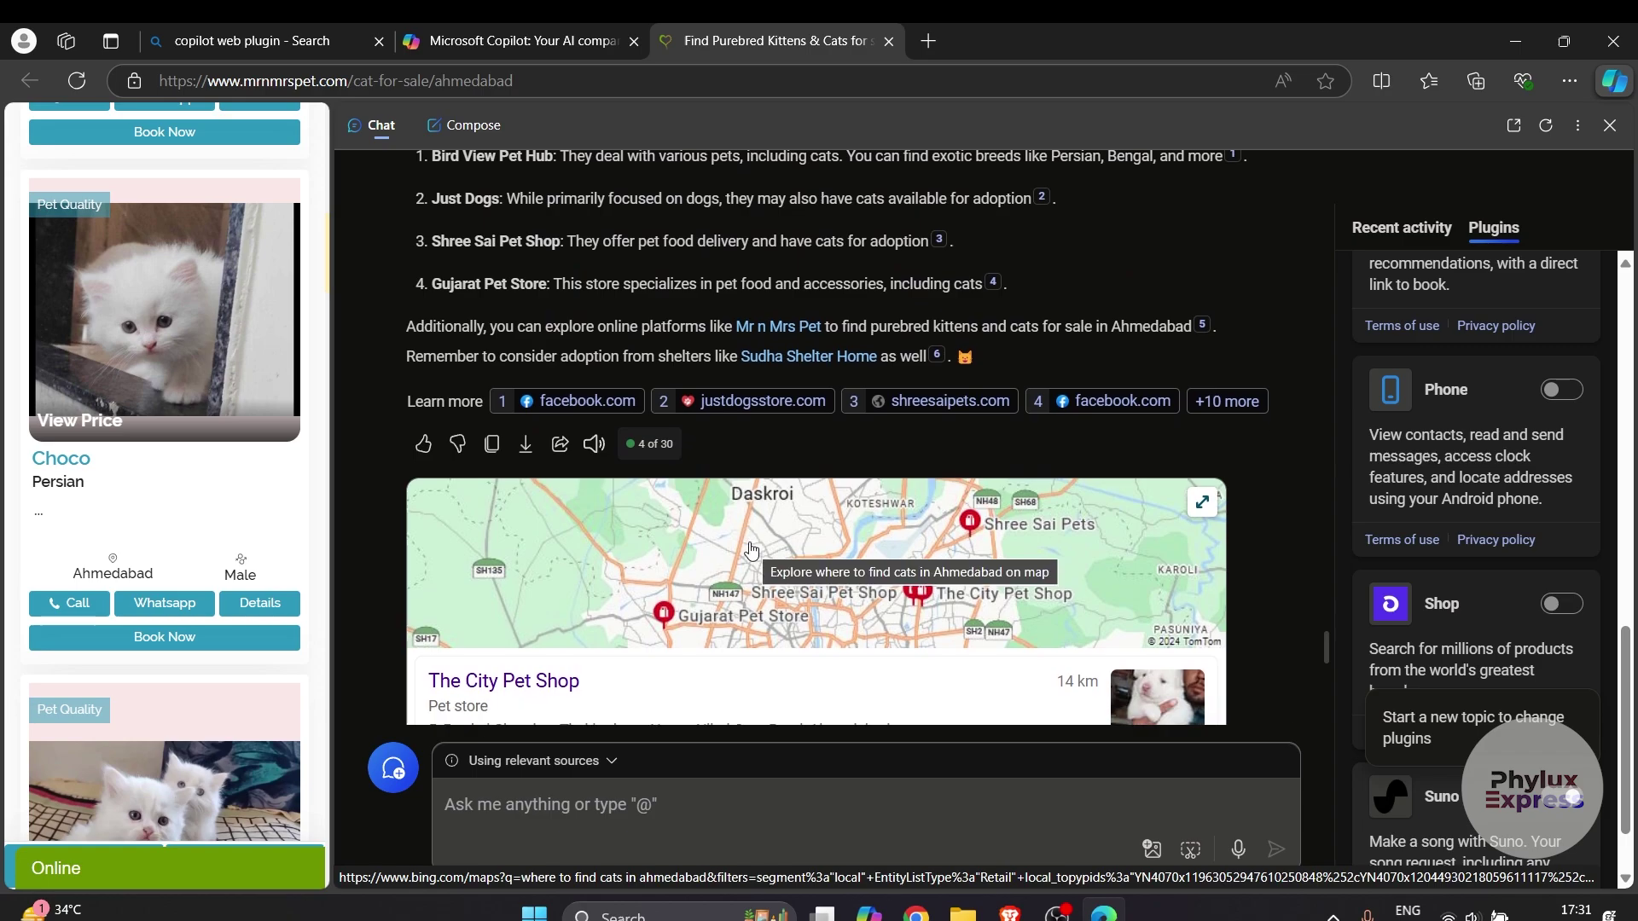
{"action": "scroll", "coordinate": [750, 551], "scroll_direction": "up", "scroll_amount": 5}
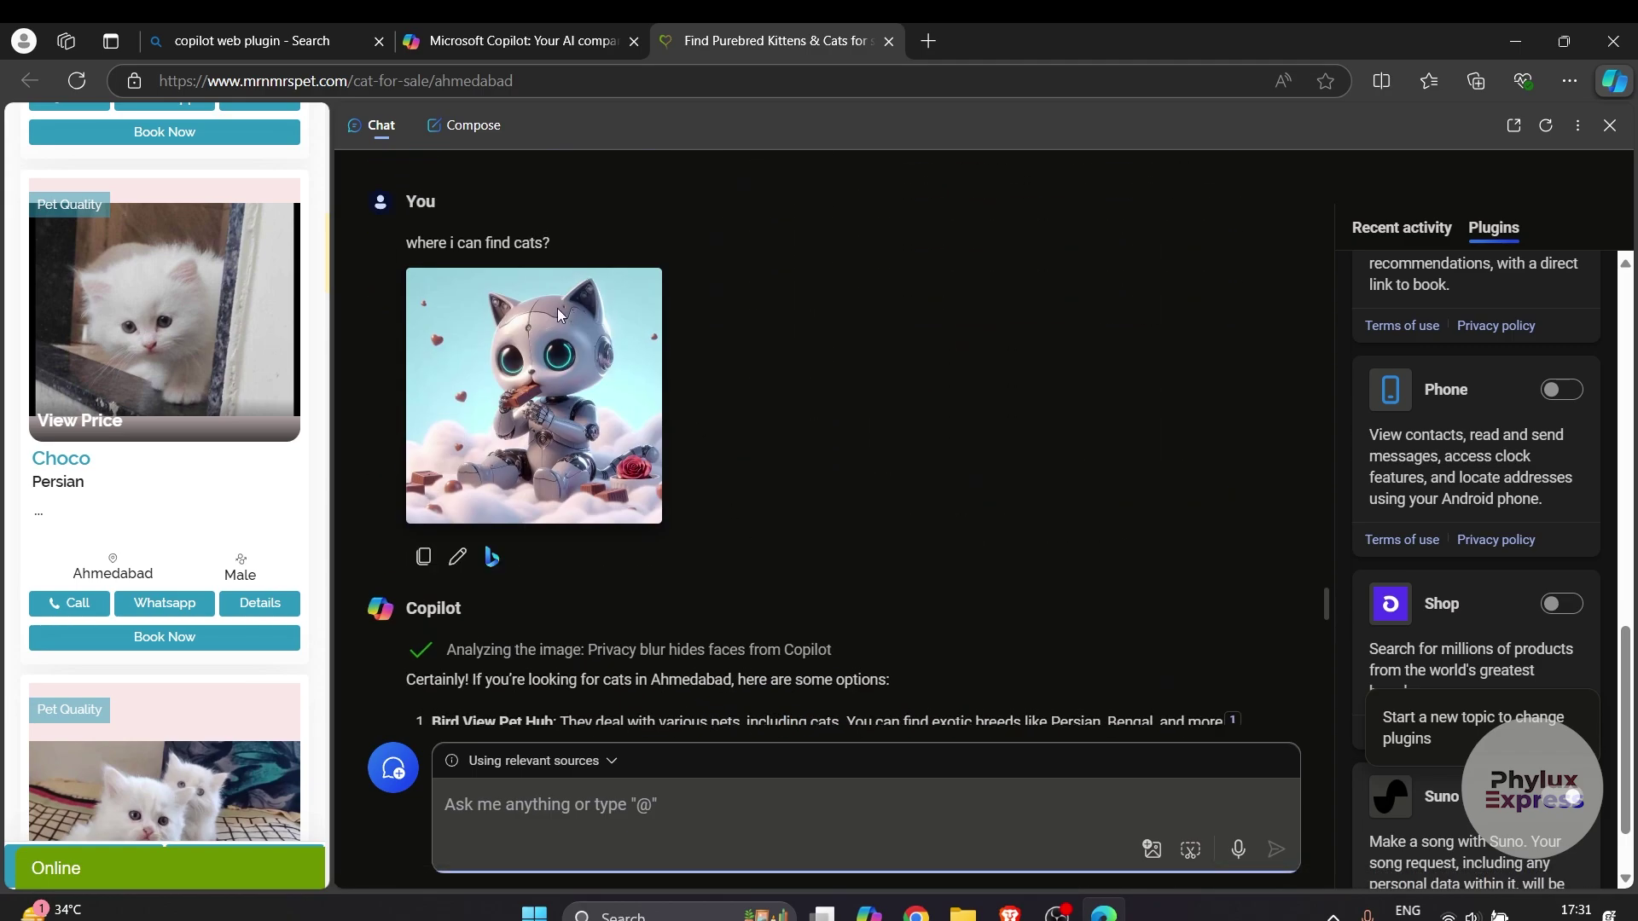
{"action": "scroll", "coordinate": [859, 463], "scroll_direction": "down", "scroll_amount": 2}
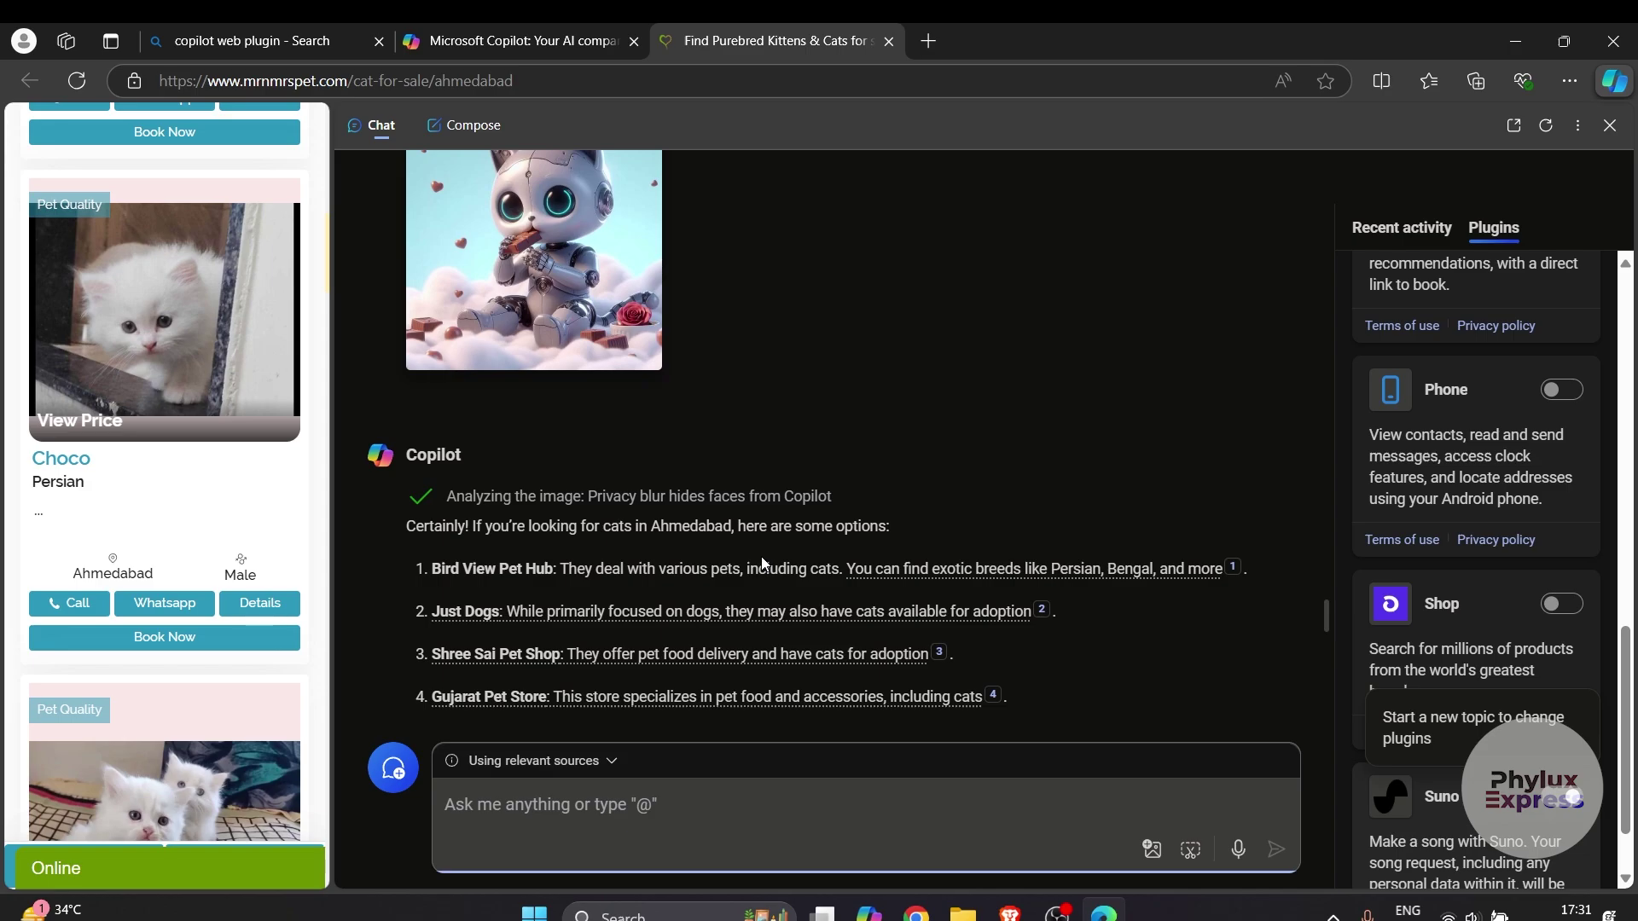
Step: Open the Microsoft 365 official site from the "copilot for microsoft 365" search results and close the duplicate plan comparison page
{"action": "key", "text": "ctrl+shift+Tab"}
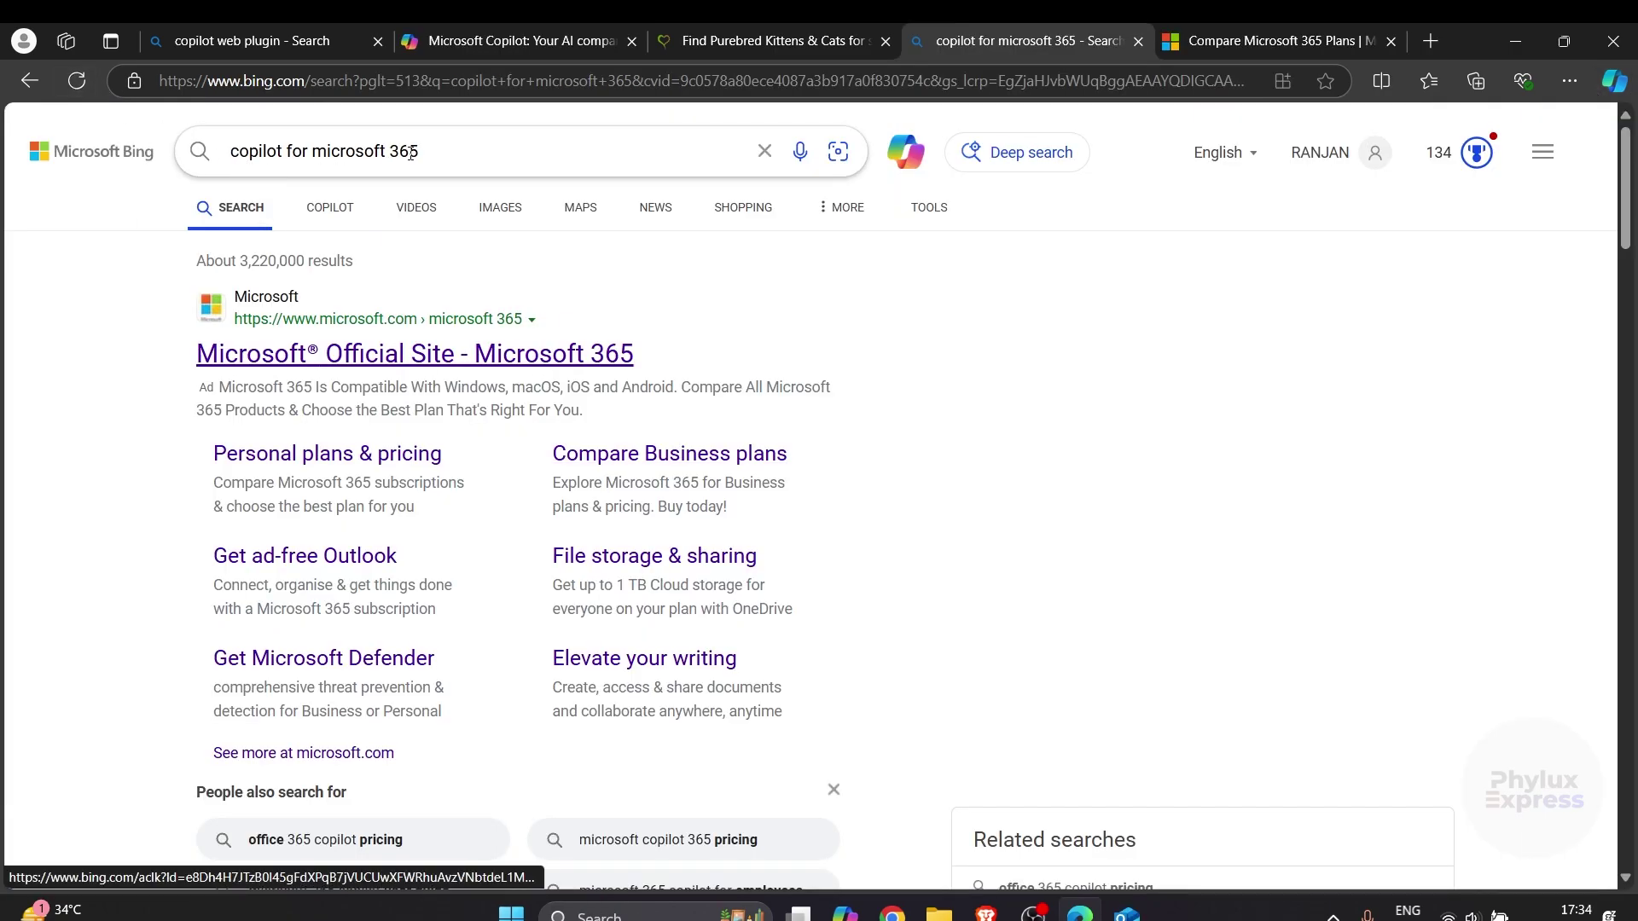
{"action": "left_click", "coordinate": [390, 356]}
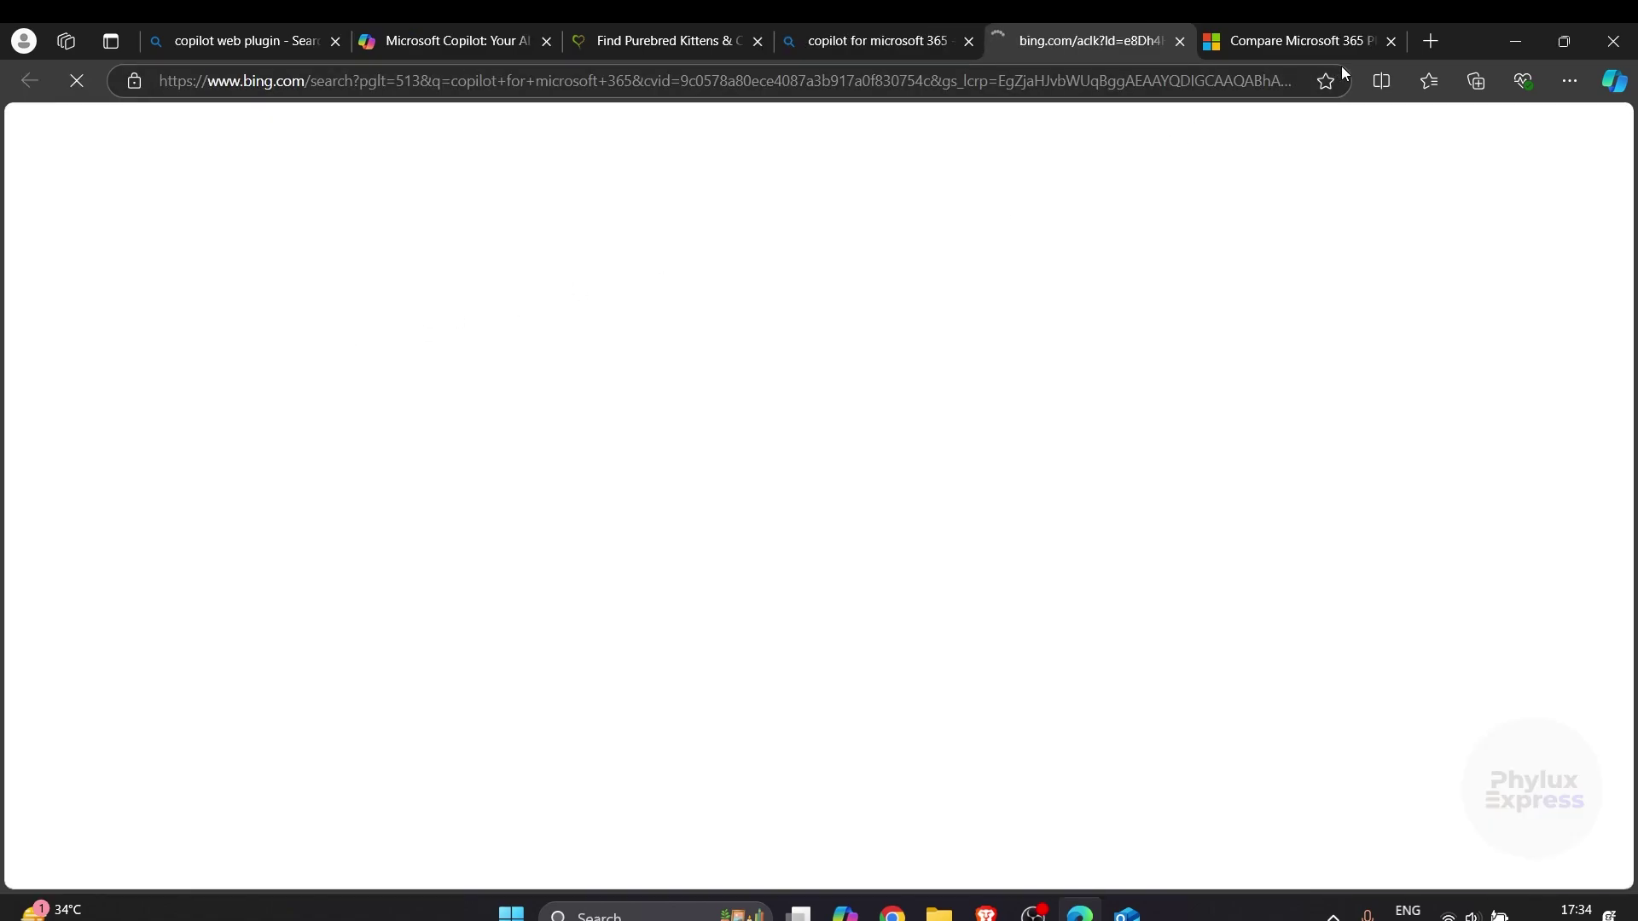
{"action": "left_click", "coordinate": [1391, 41]}
Step: Examine the Microsoft 365 business plans, comparing their prices, features, Copilot add-on availability and included apps and services
{"action": "scroll", "coordinate": [248, 535], "scroll_direction": "down", "scroll_amount": 3}
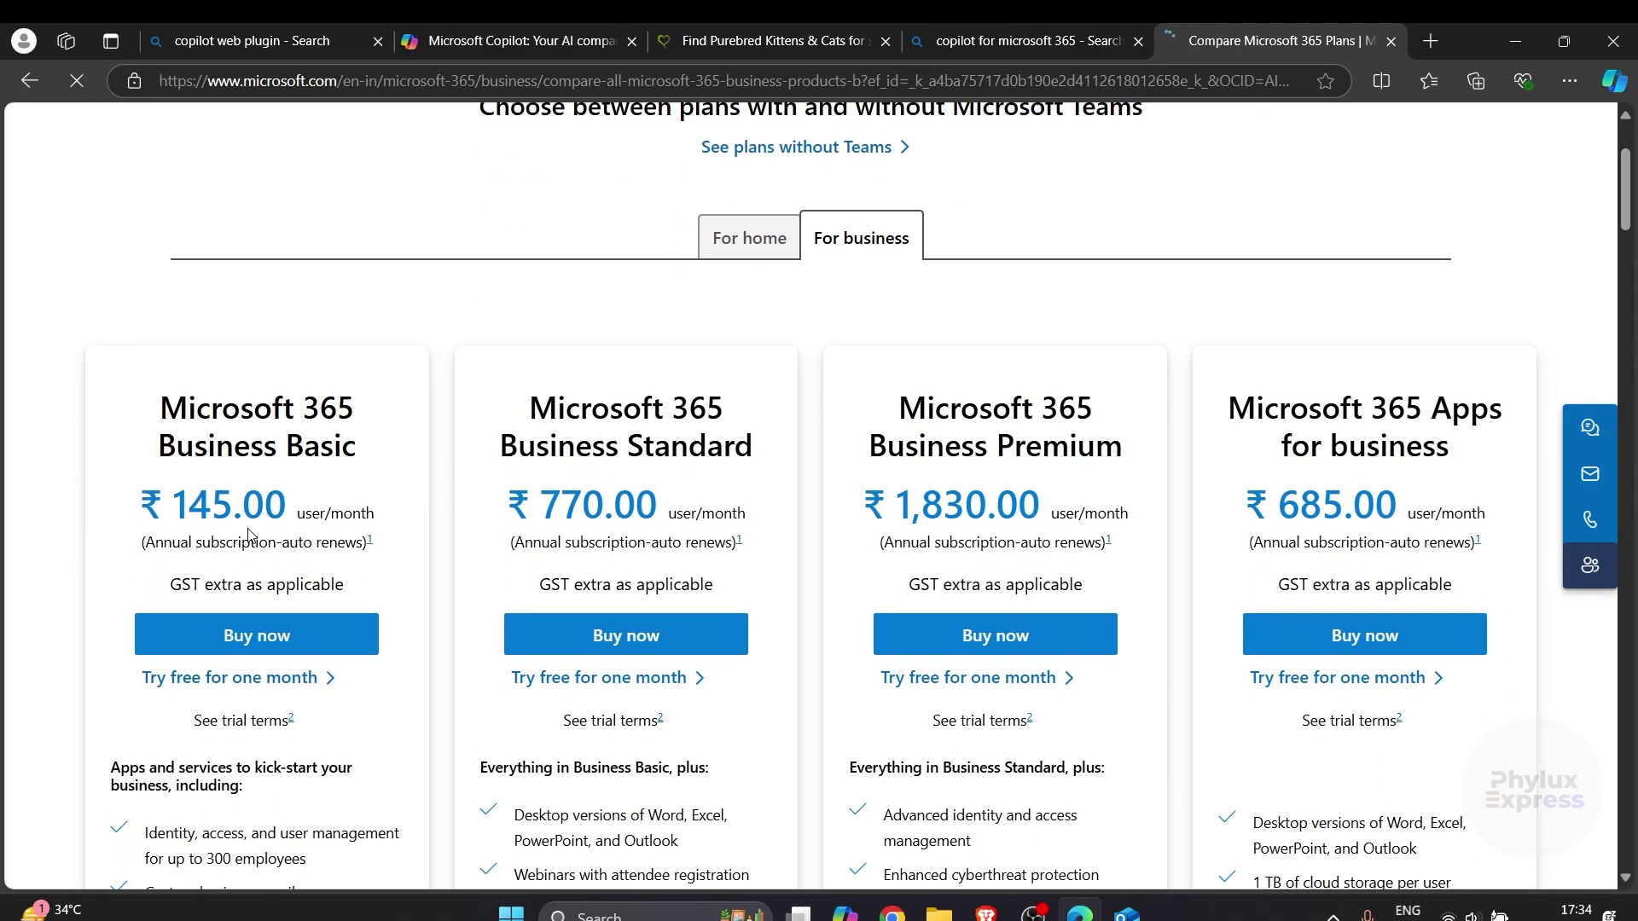
{"action": "scroll", "coordinate": [243, 471], "scroll_direction": "down", "scroll_amount": 6}
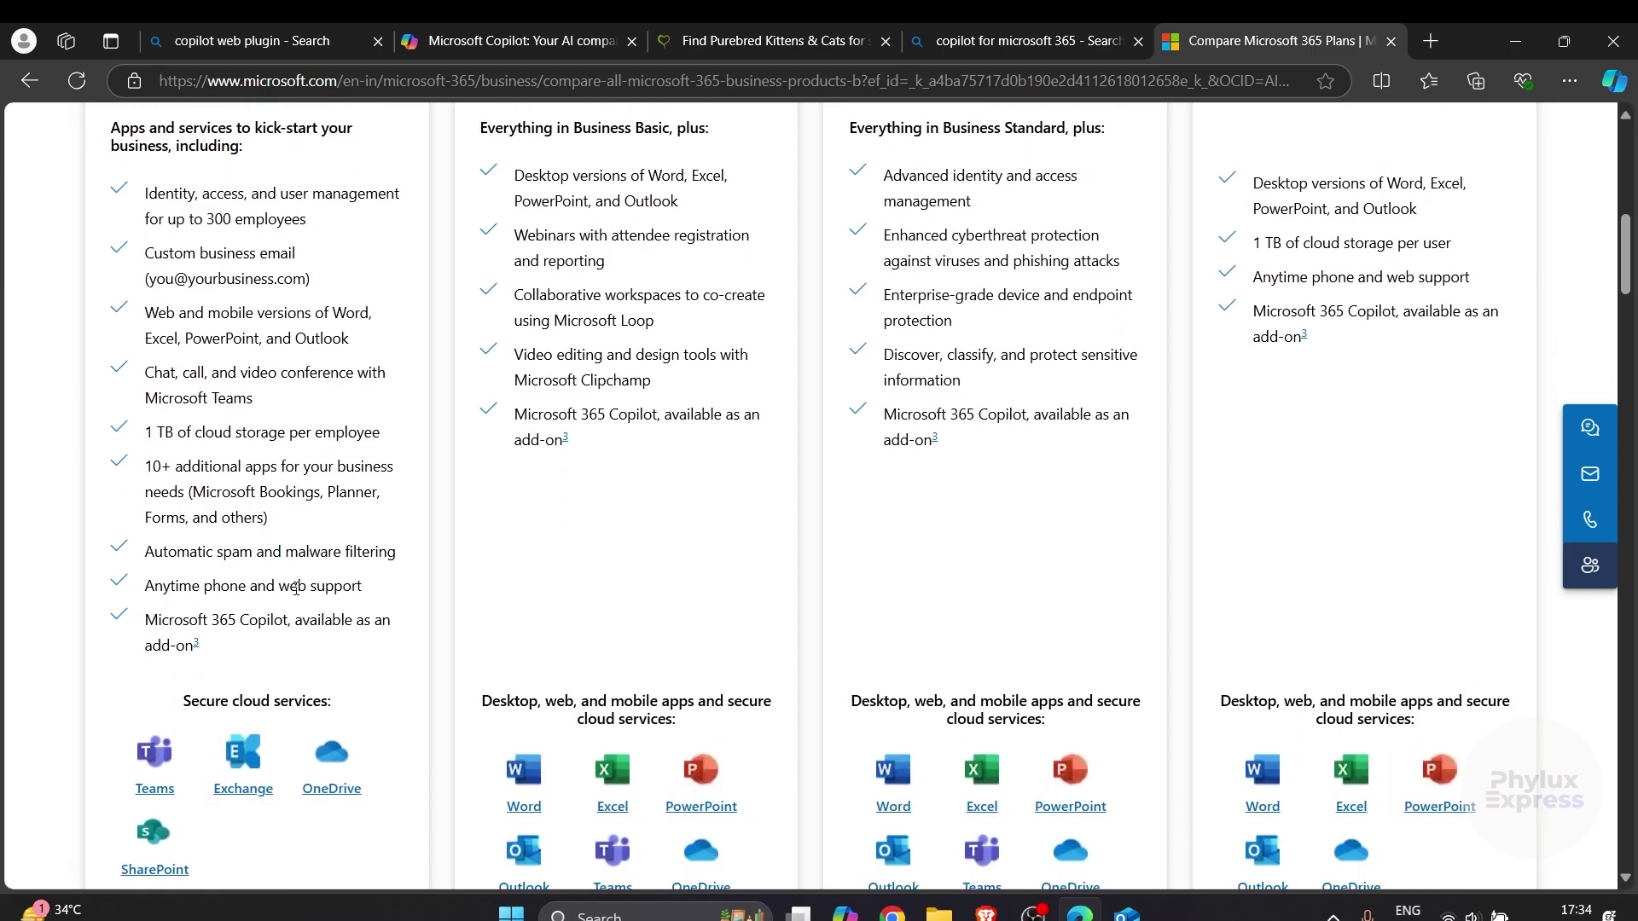
{"action": "scroll", "coordinate": [296, 588], "scroll_direction": "down", "scroll_amount": 1}
{"action": "scroll", "coordinate": [336, 631], "scroll_direction": "down", "scroll_amount": 3}
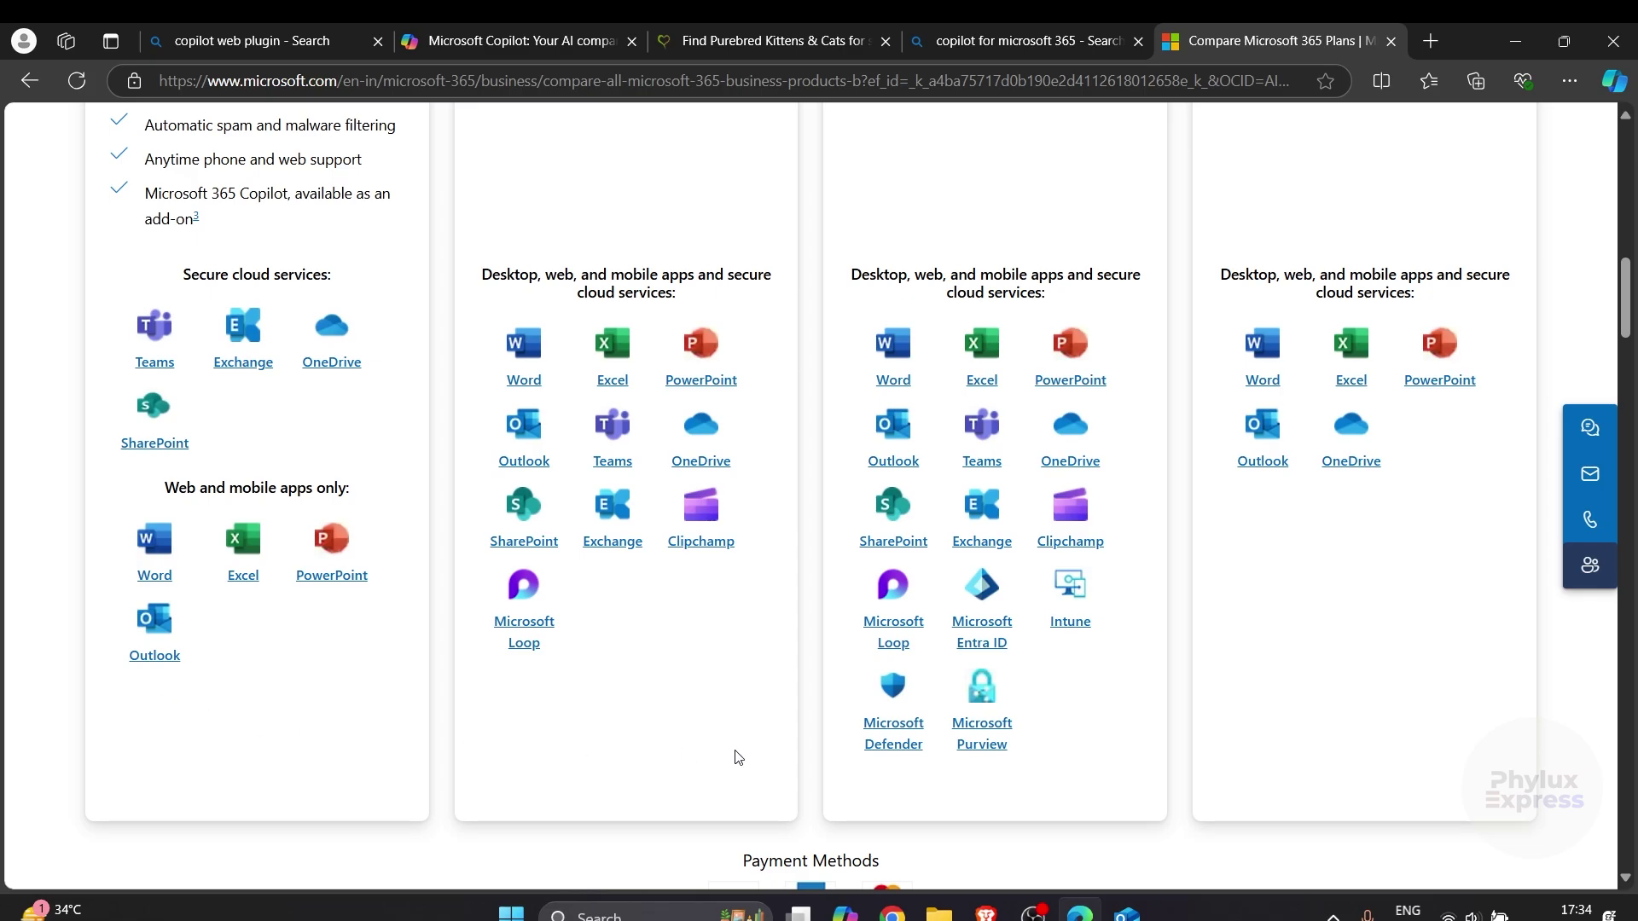
{"action": "scroll", "coordinate": [687, 756], "scroll_direction": "up", "scroll_amount": 11}
{"action": "scroll", "coordinate": [963, 486], "scroll_direction": "down", "scroll_amount": 12}
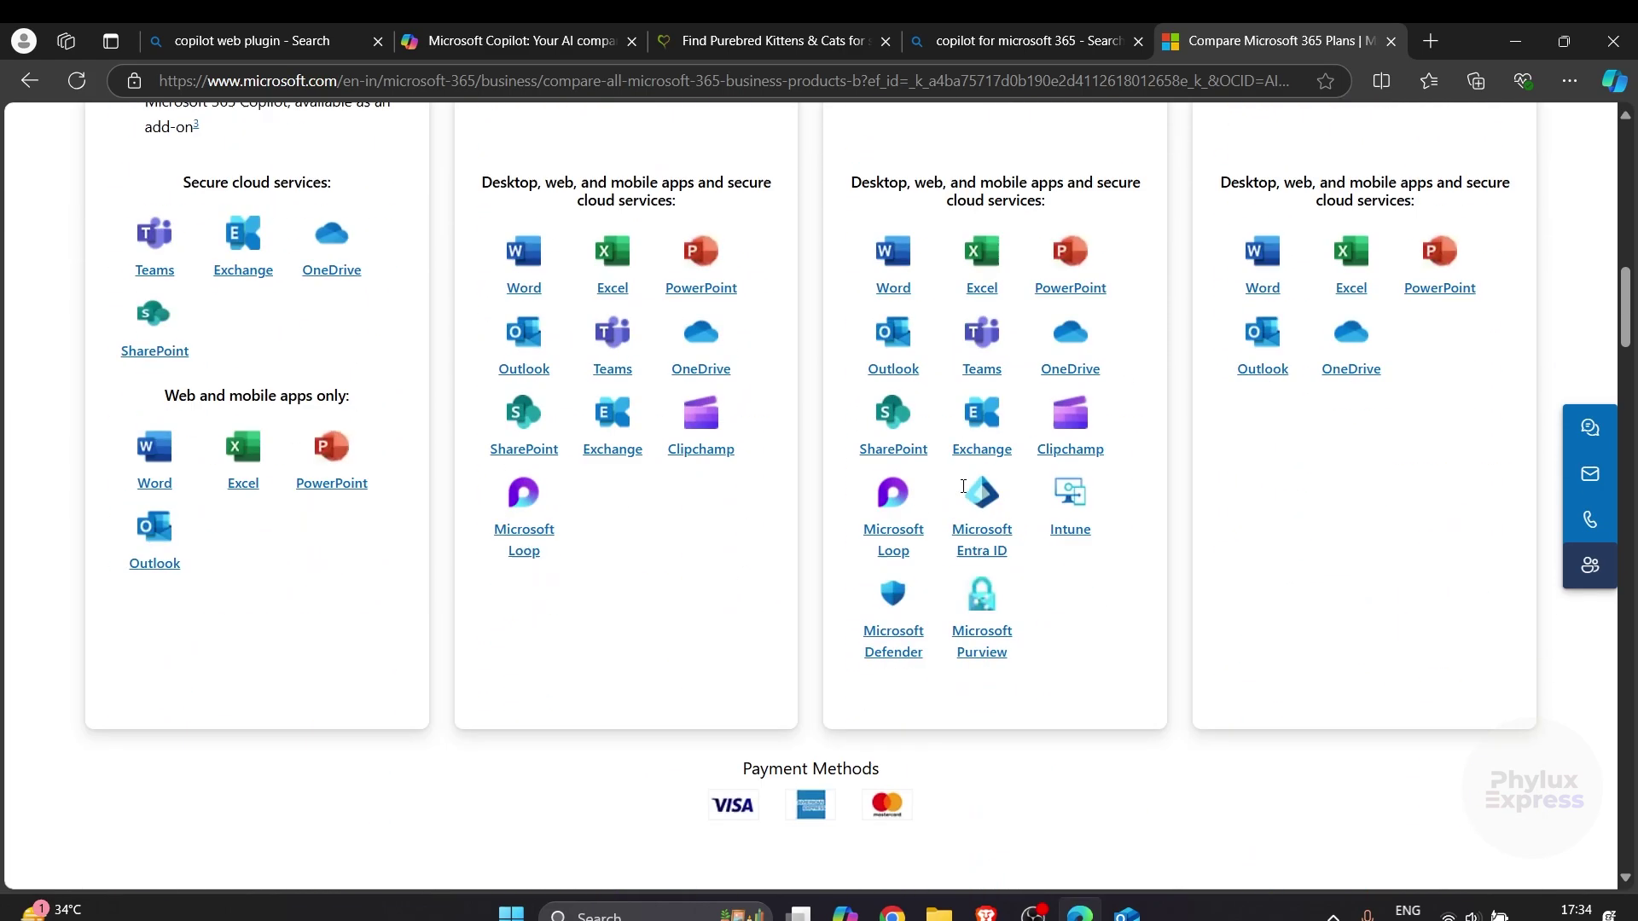
{"action": "scroll", "coordinate": [963, 486], "scroll_direction": "down", "scroll_amount": 2}
{"action": "scroll", "coordinate": [961, 493], "scroll_direction": "up", "scroll_amount": 3}
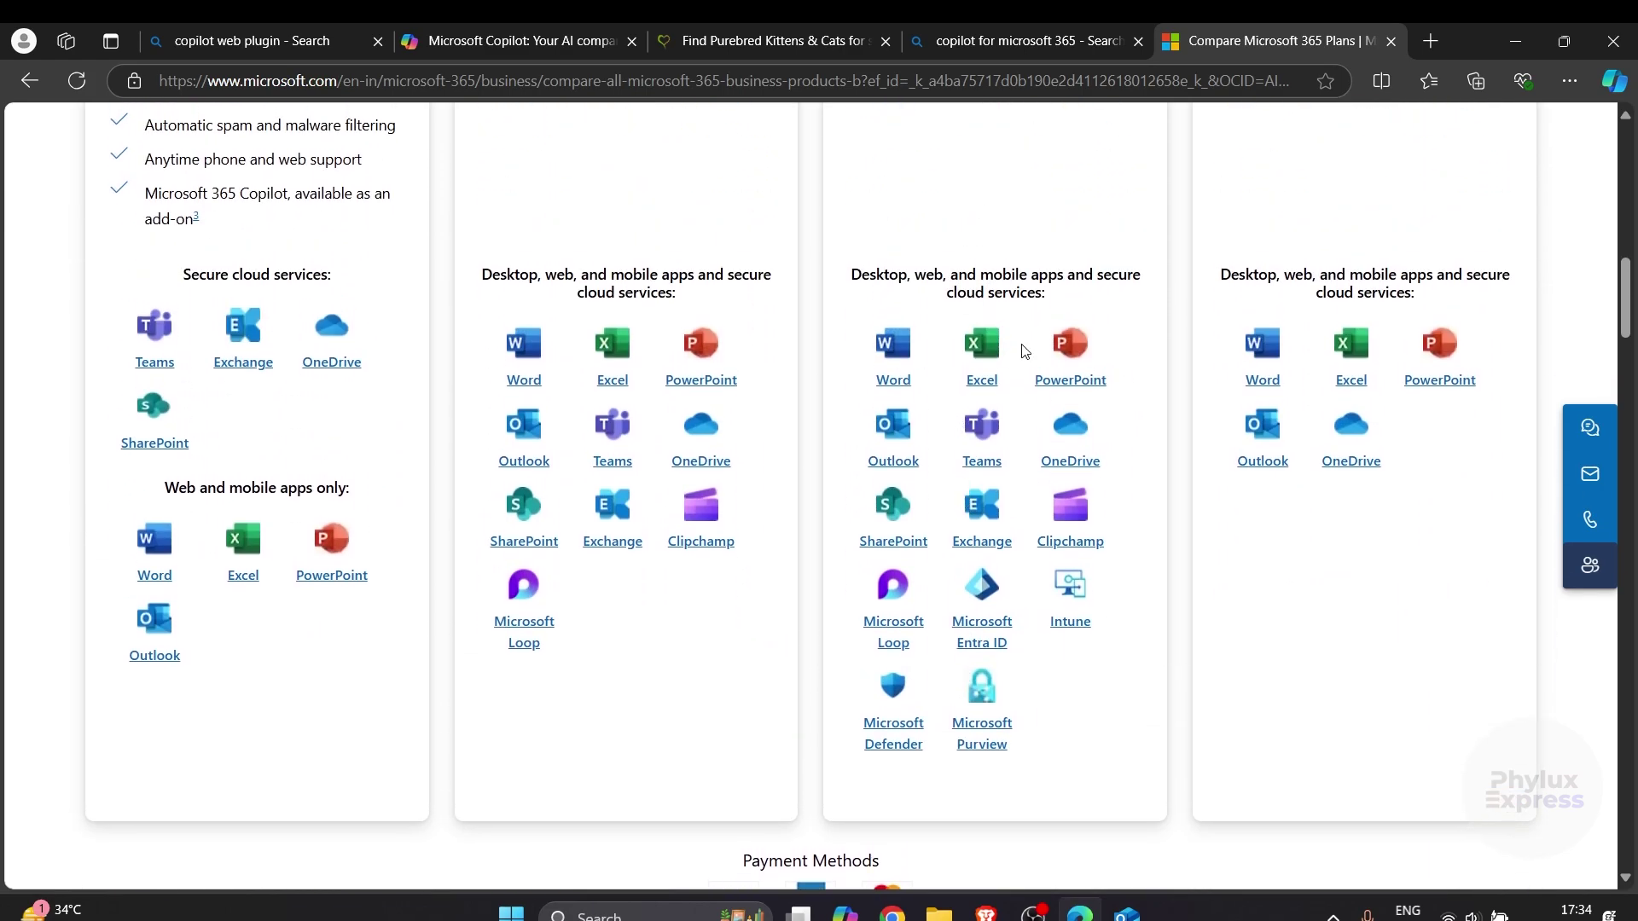